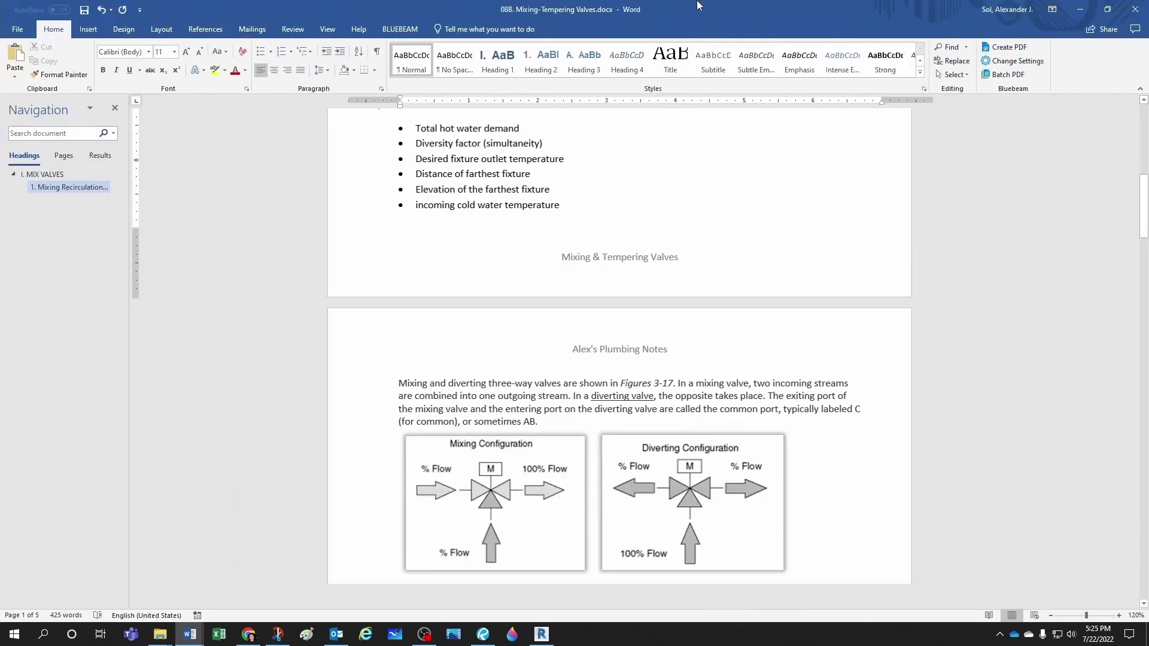
- Examine the mixing valve notes, from the three-way valve configurations to the hot and cold water fraction formulas under Mixing Ratios
scroll(489, 278, "down", 3)
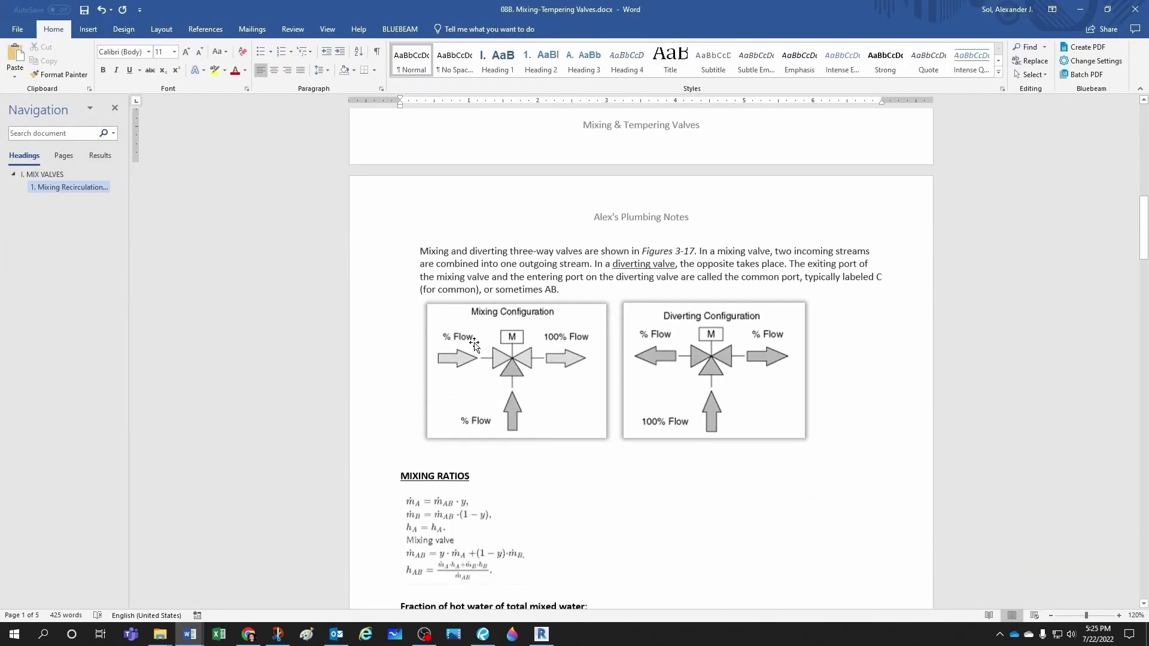
scroll(517, 359, "down", 5)
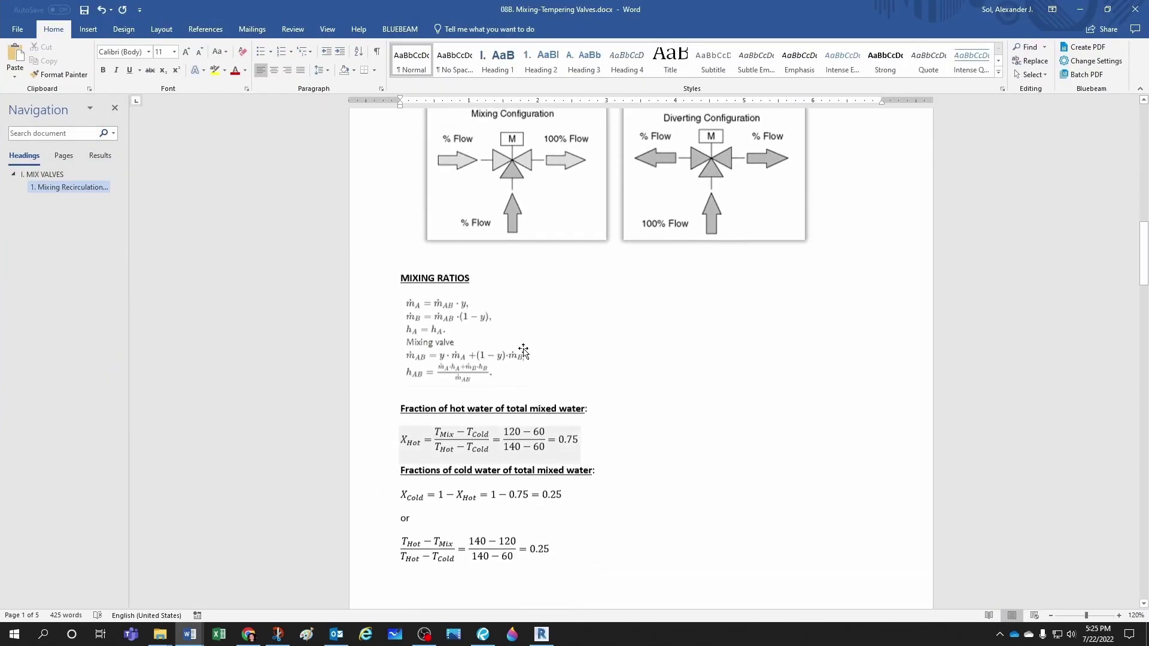
scroll(442, 382, "down", 2)
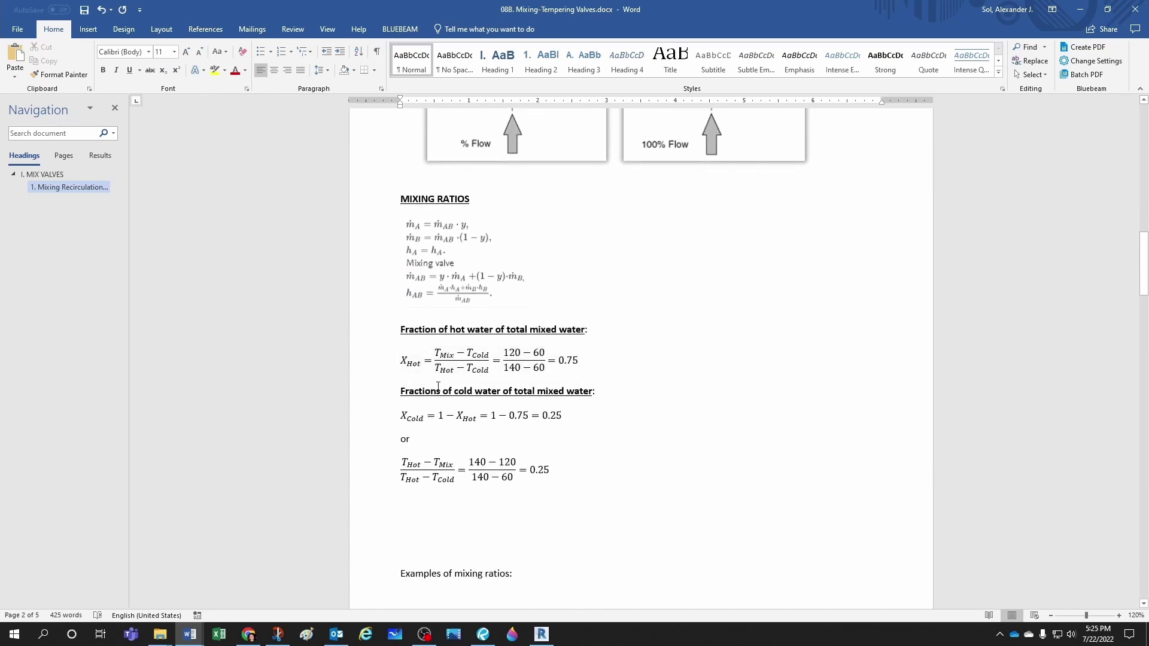
left_click(427, 361)
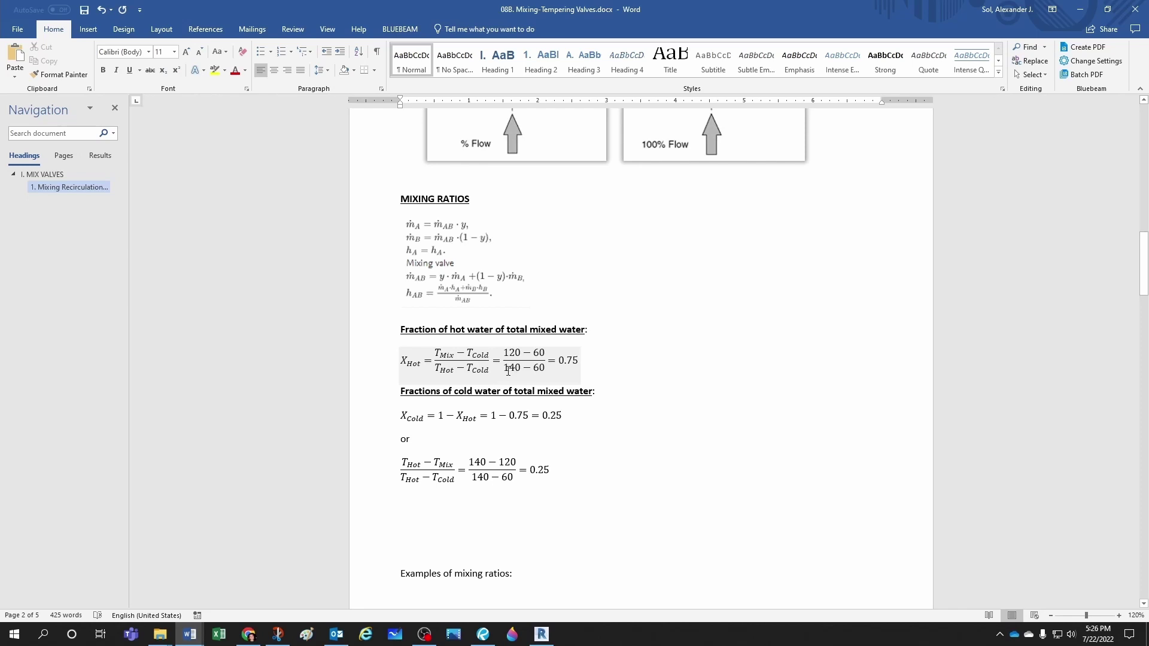
left_click(558, 365)
left_click(428, 412)
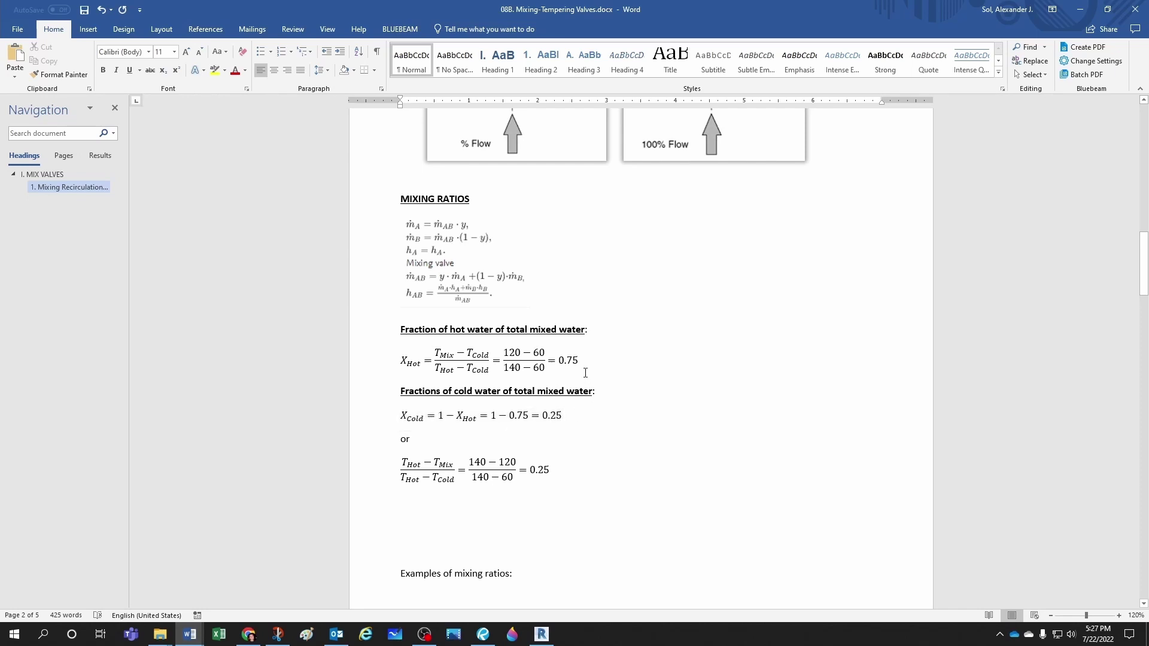
- Switch to Revit and add the shared type parameter AJS 120F MixW FU from the Plumbing parameter group to the valve family, grouped under Plumbing
key("alt+Tab")
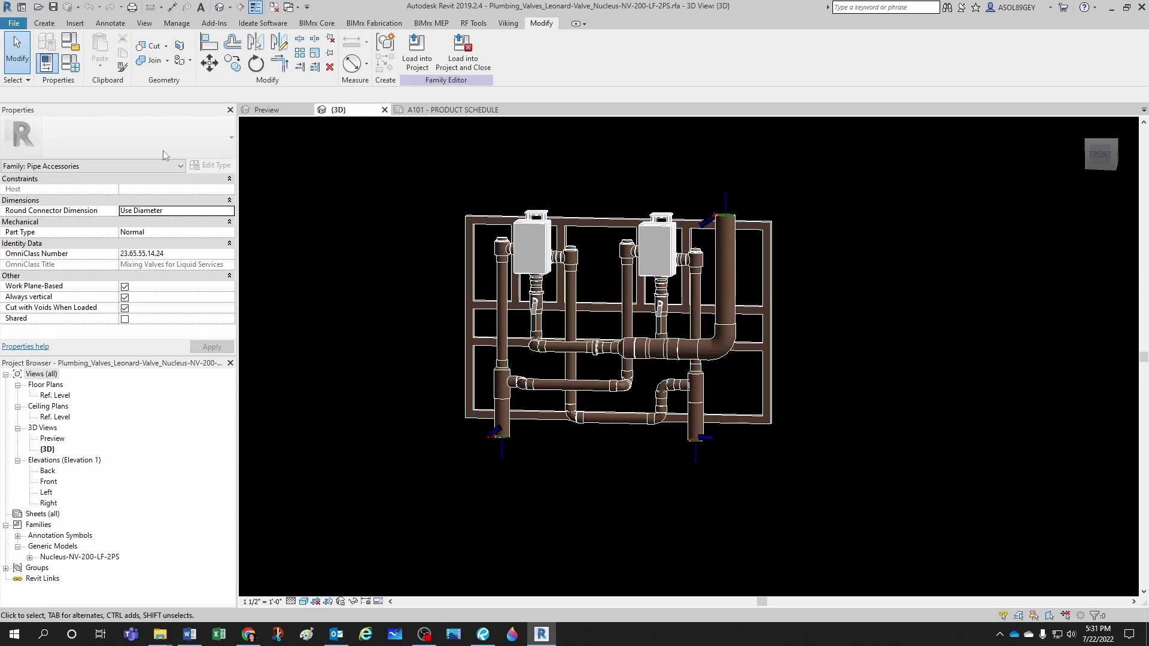
left_click(70, 62)
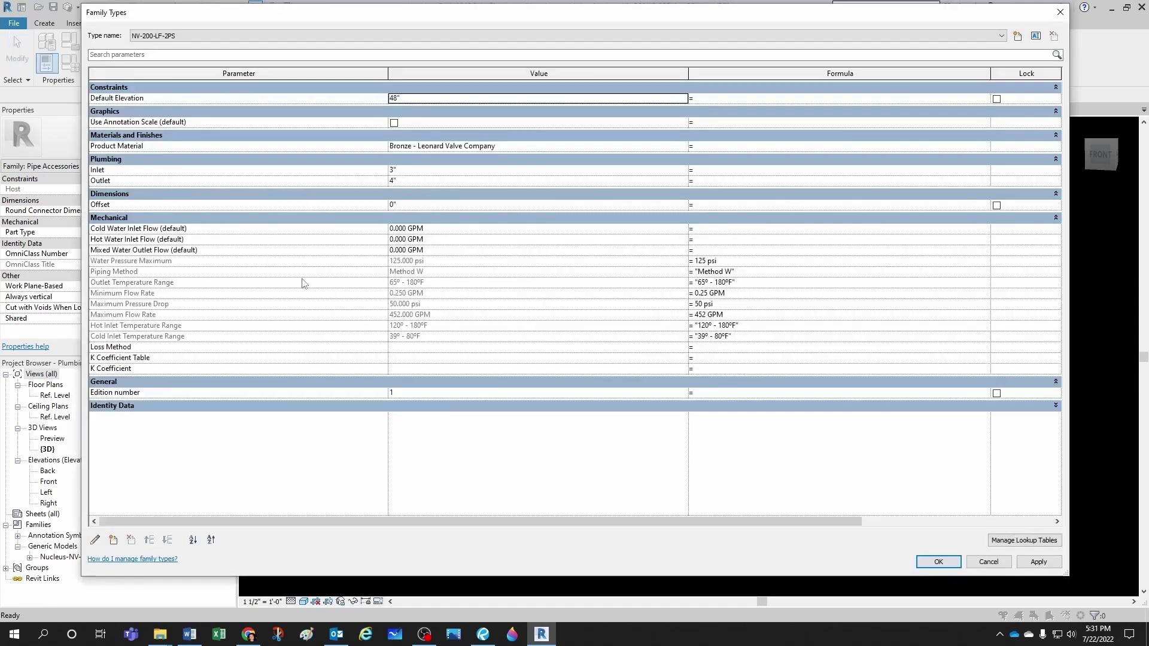
left_click(112, 540)
left_click(117, 128)
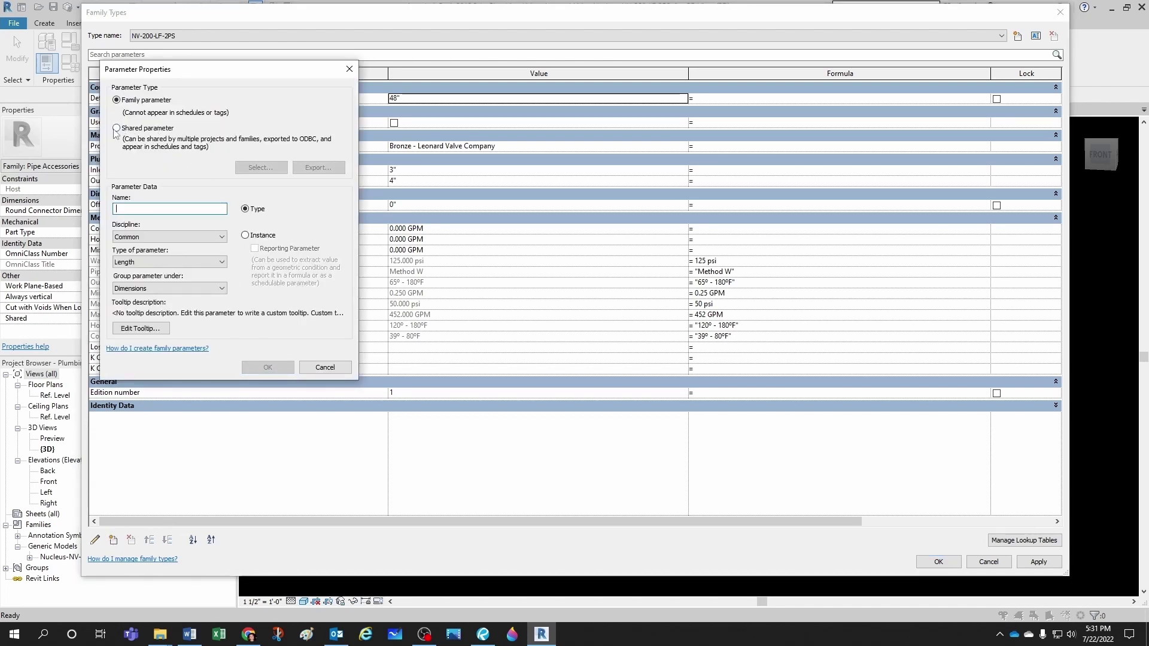
left_click(261, 168)
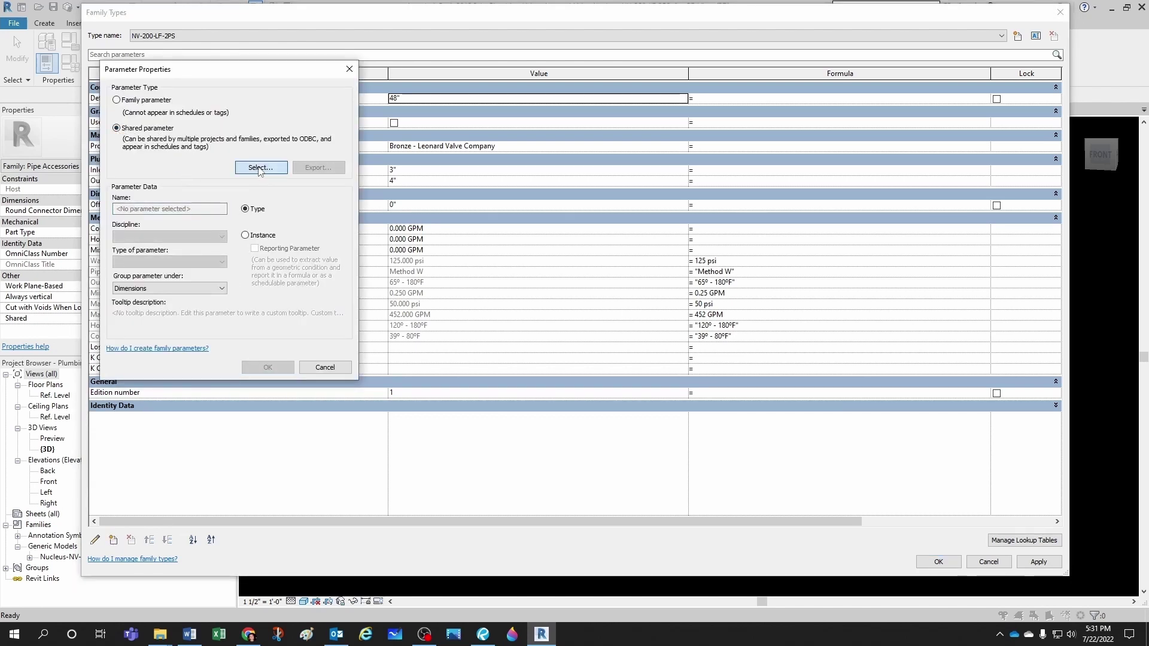
left_click(441, 187)
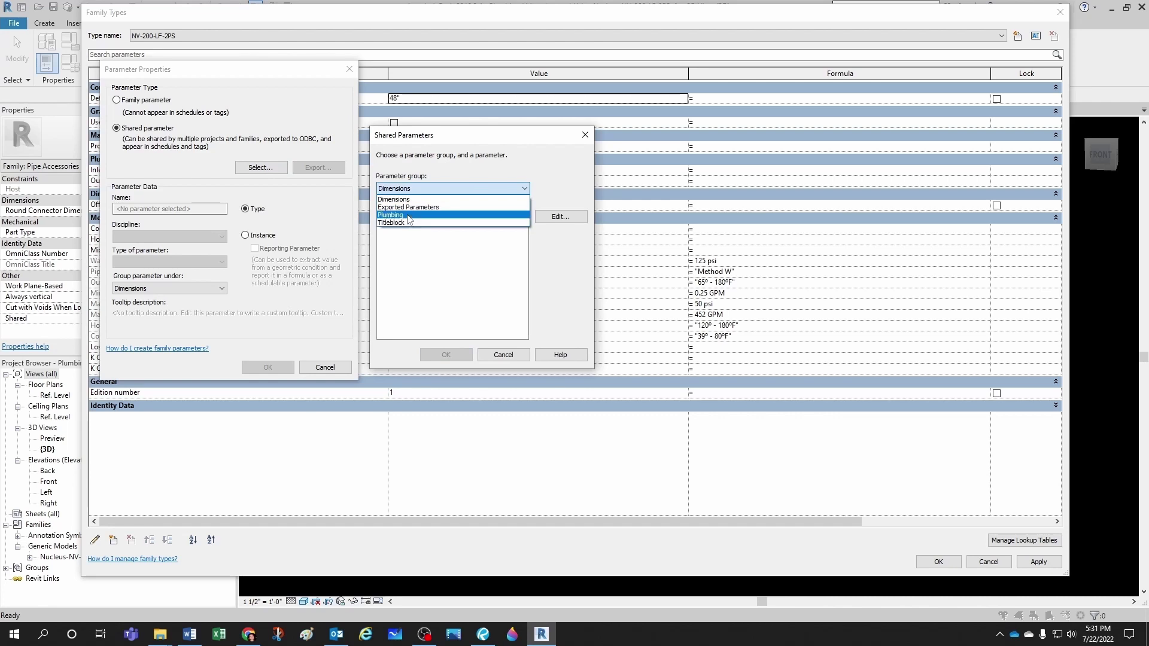
left_click(410, 215)
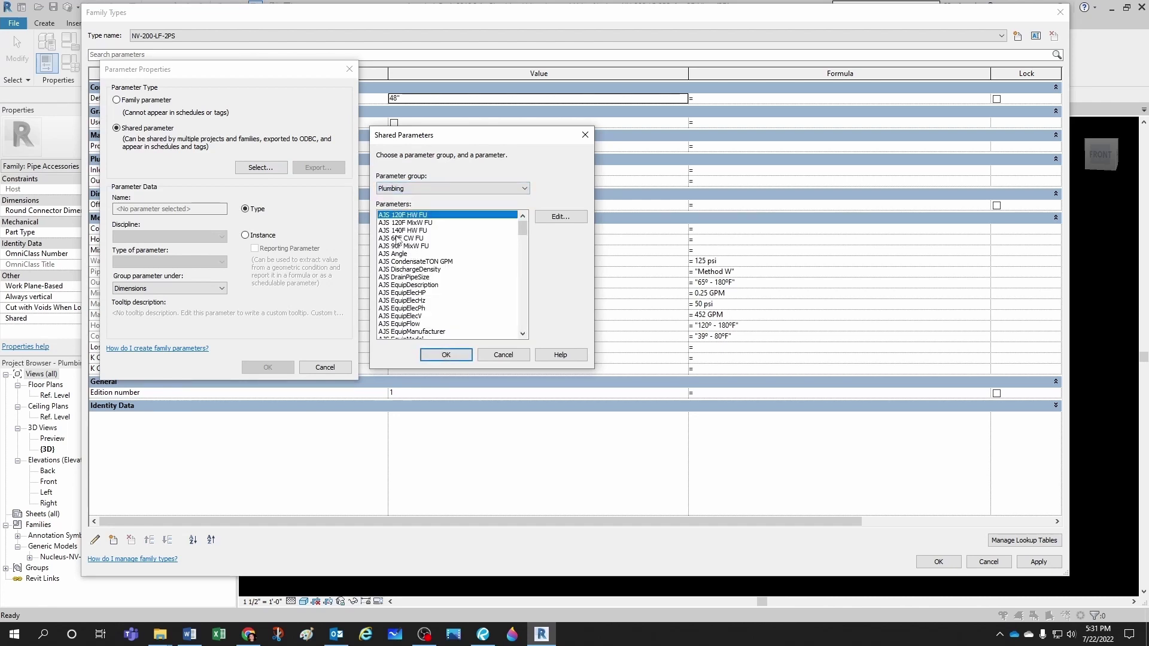
left_click(400, 223)
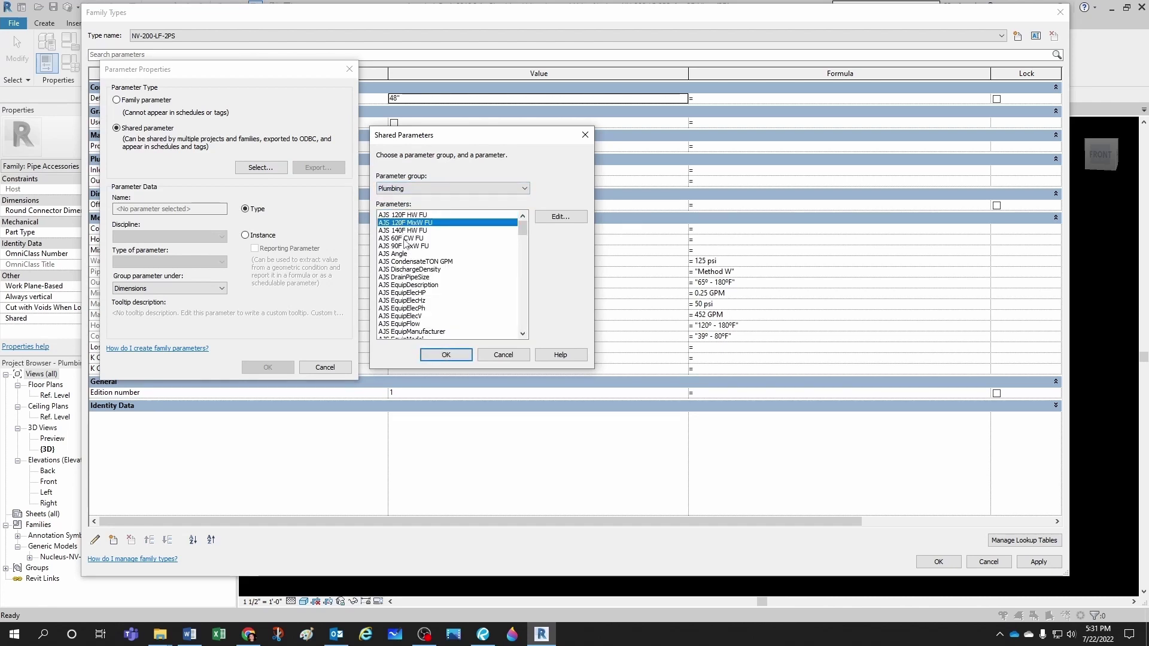
left_click(445, 354)
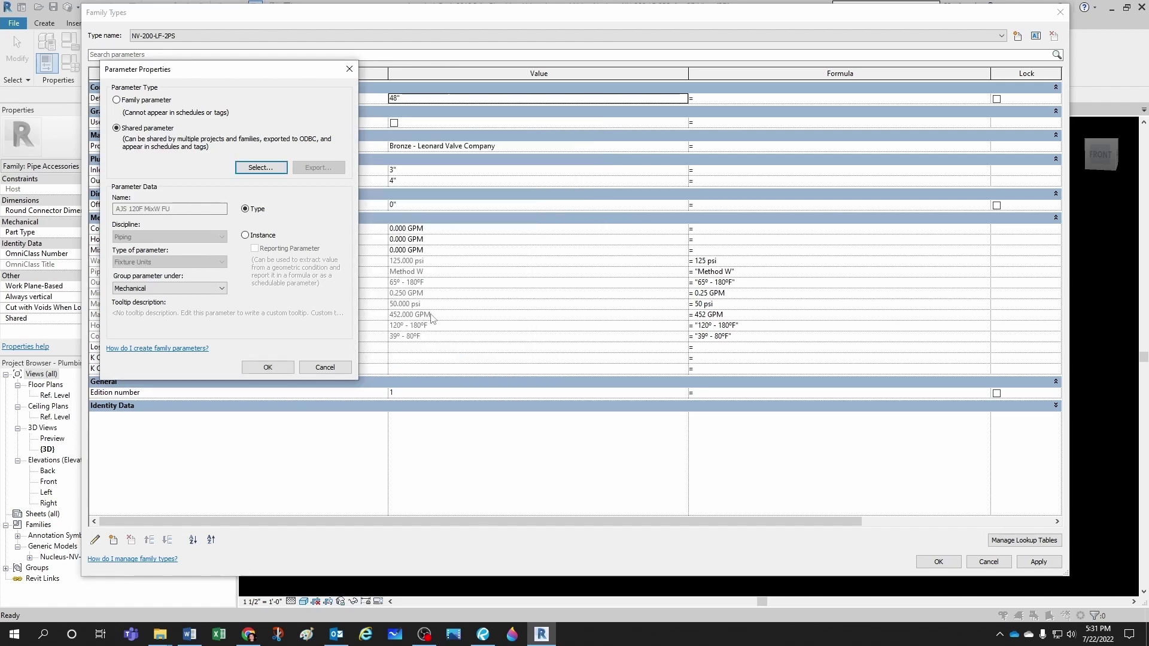
left_click(152, 289)
left_click(158, 432)
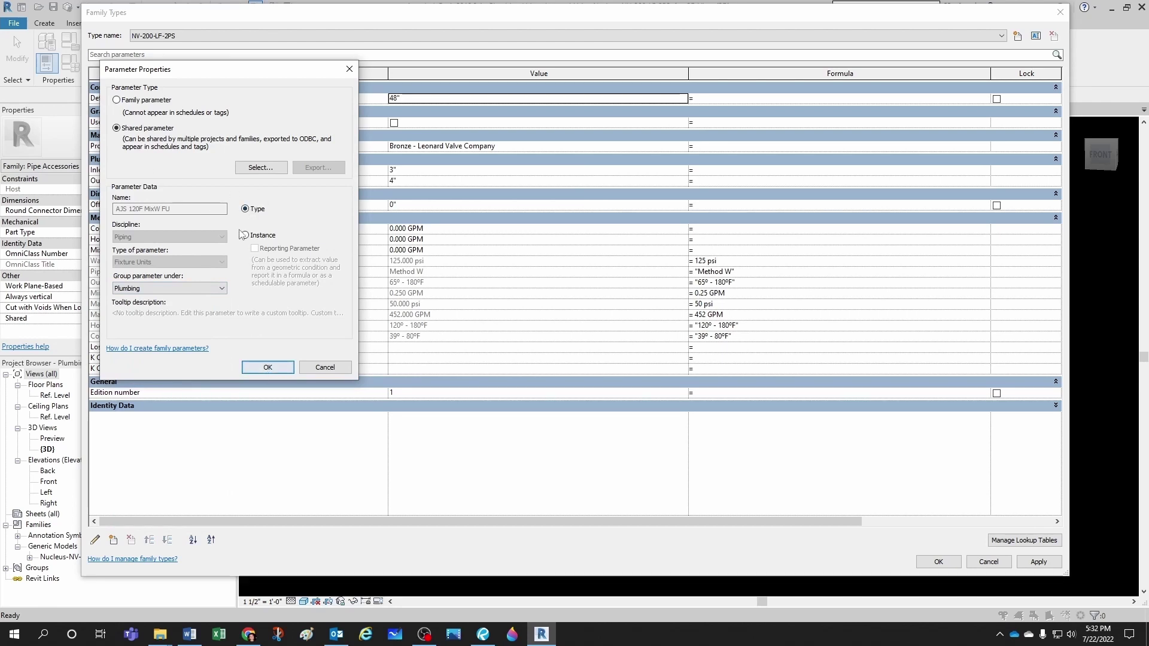
left_click(258, 369)
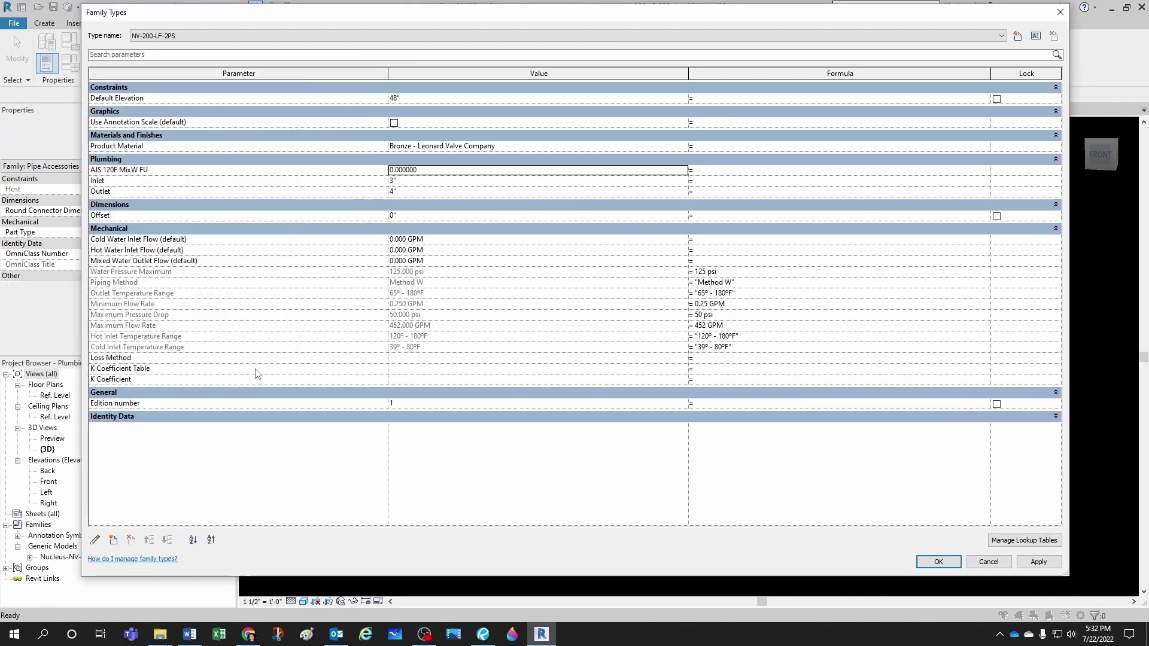
- Add the shared type parameter AJS 140F HW FU from the Plumbing parameter group, grouped under Plumbing
left_click(113, 541)
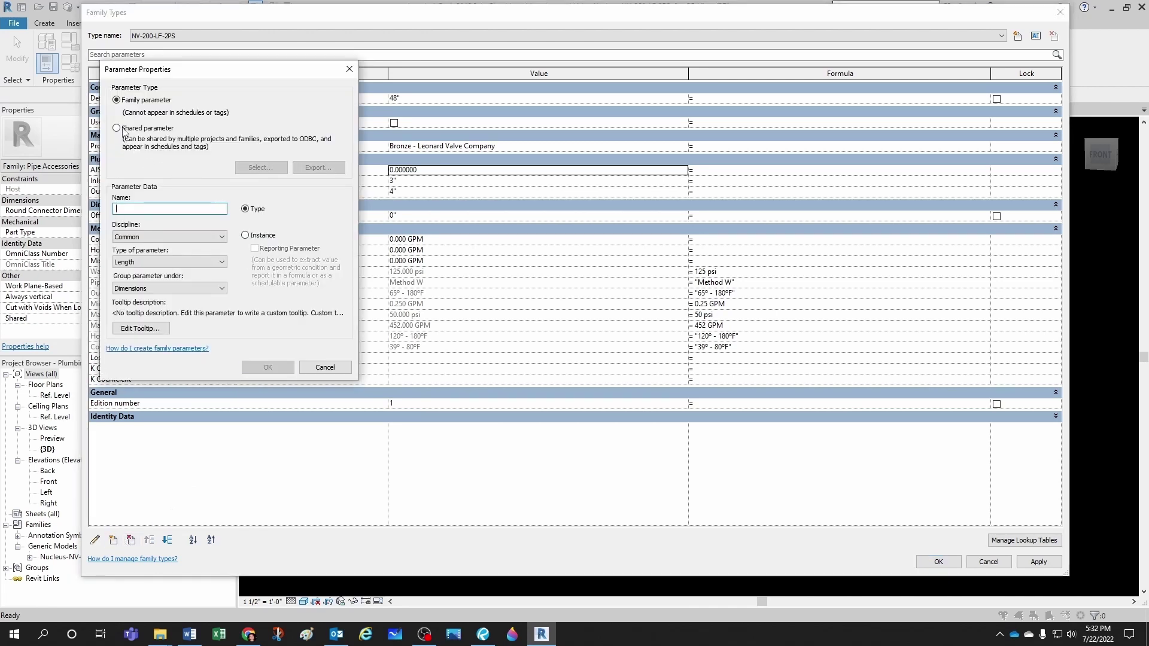
left_click(261, 167)
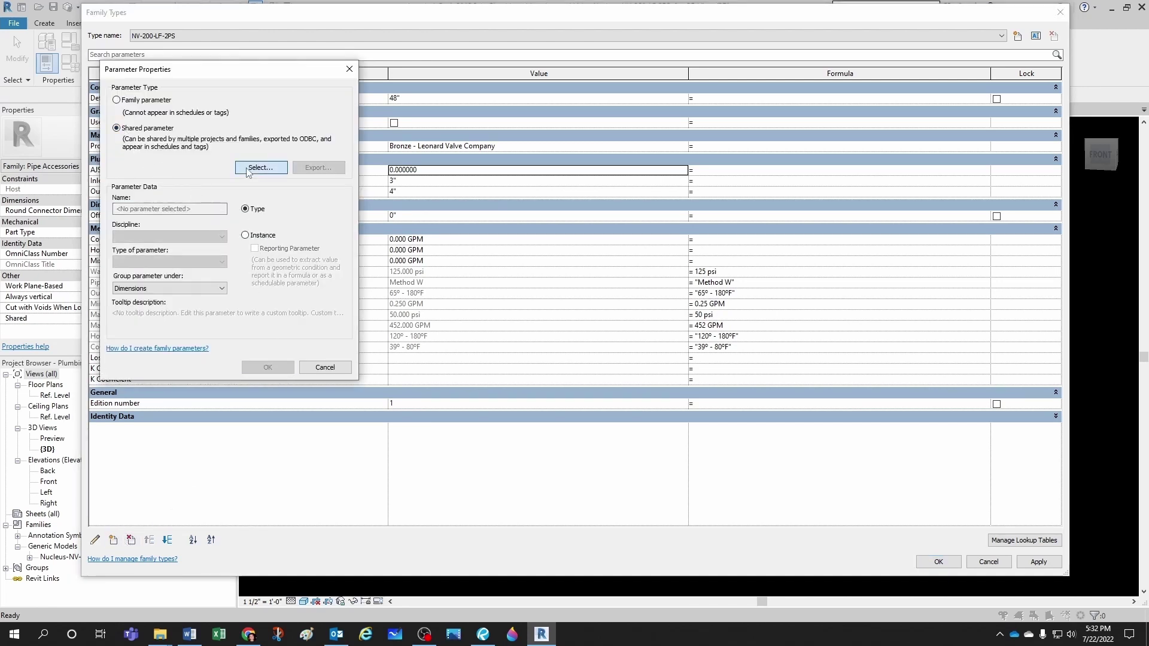
left_click(435, 188)
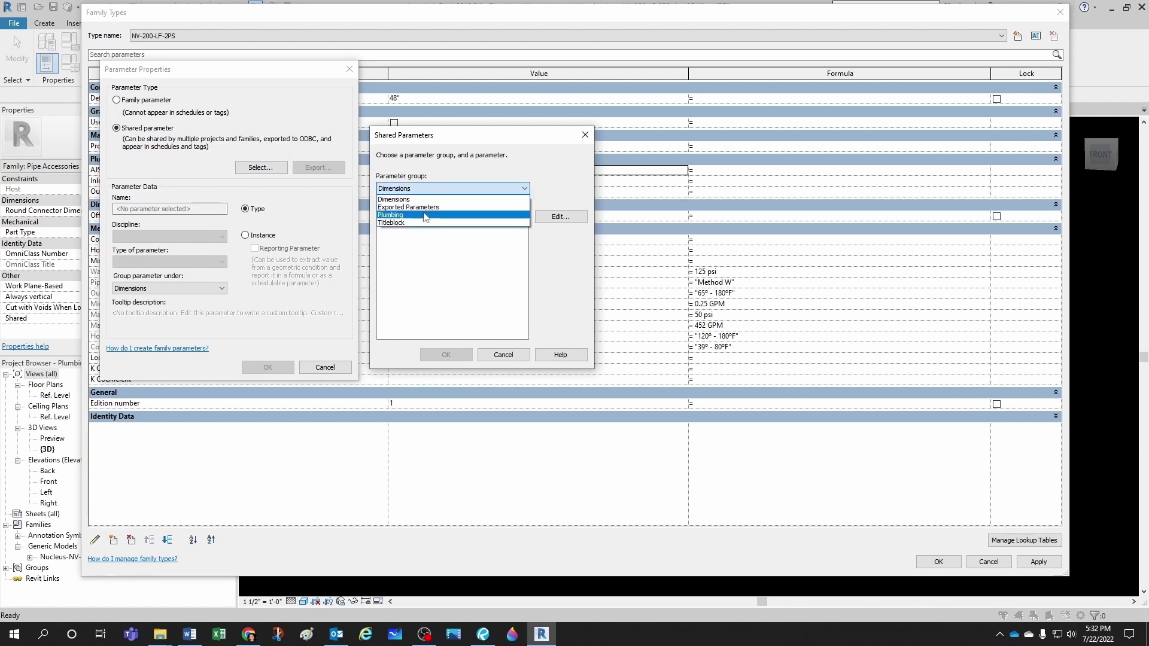
left_click(426, 215)
left_click(407, 231)
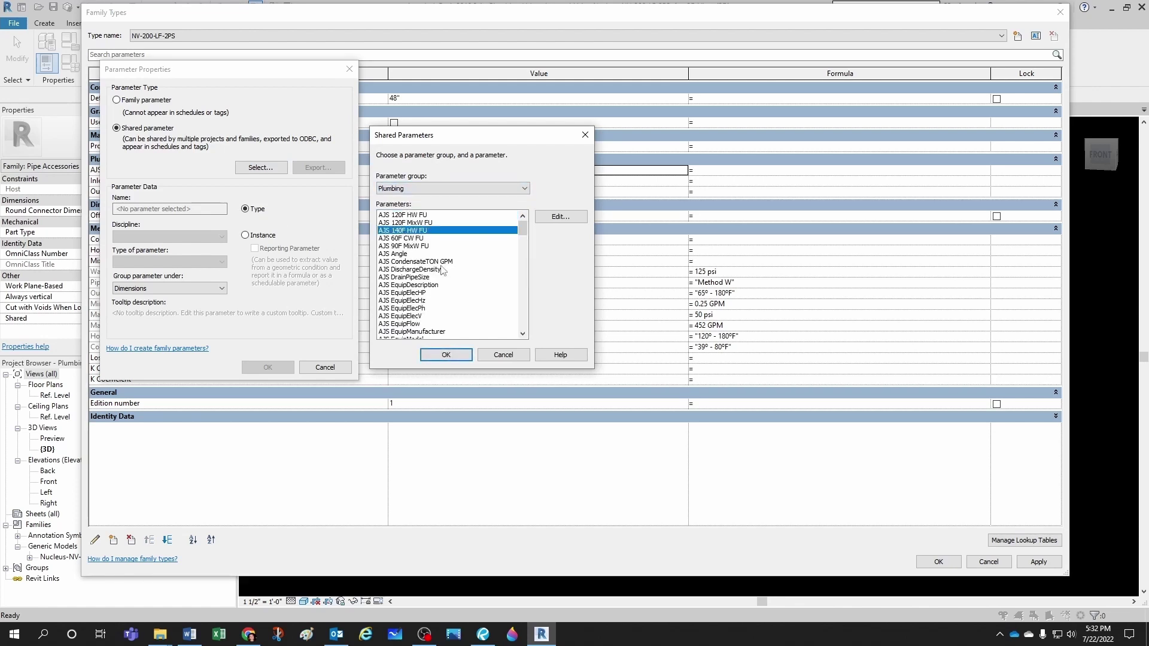
left_click(455, 355)
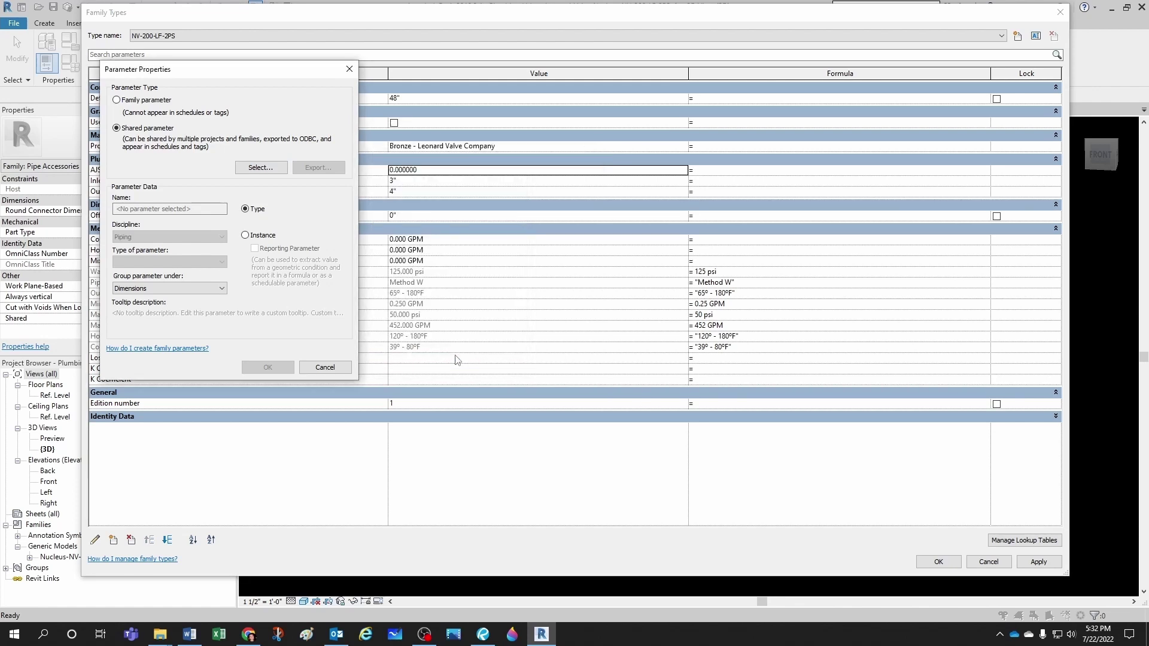
left_click(169, 288)
left_click(159, 431)
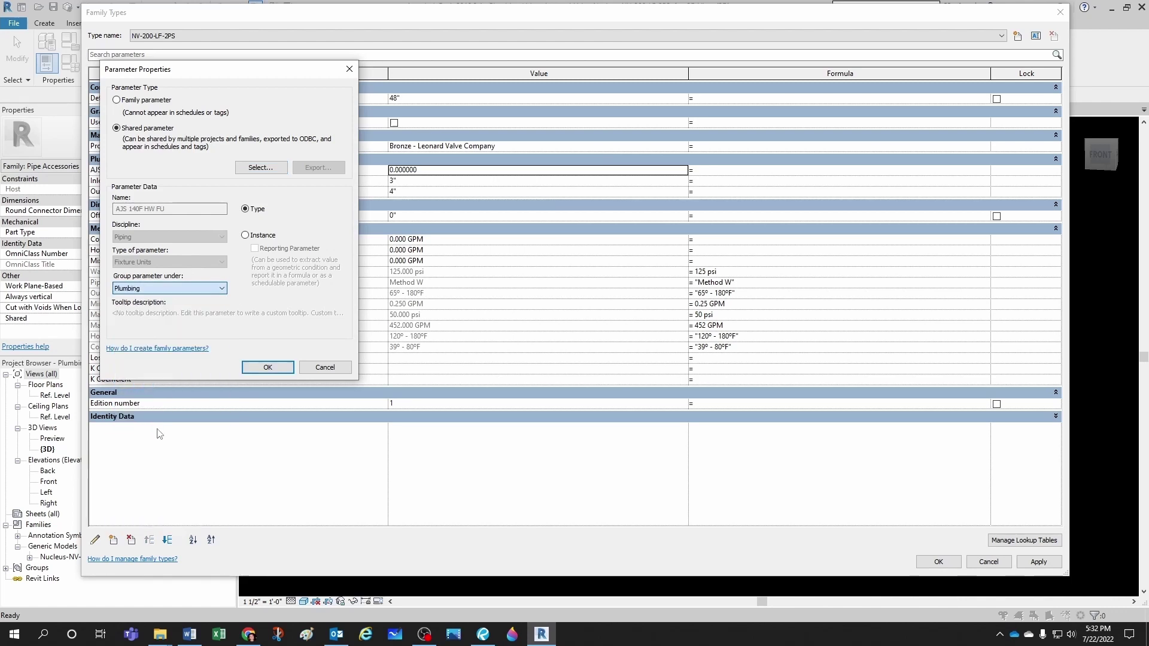
left_click(268, 368)
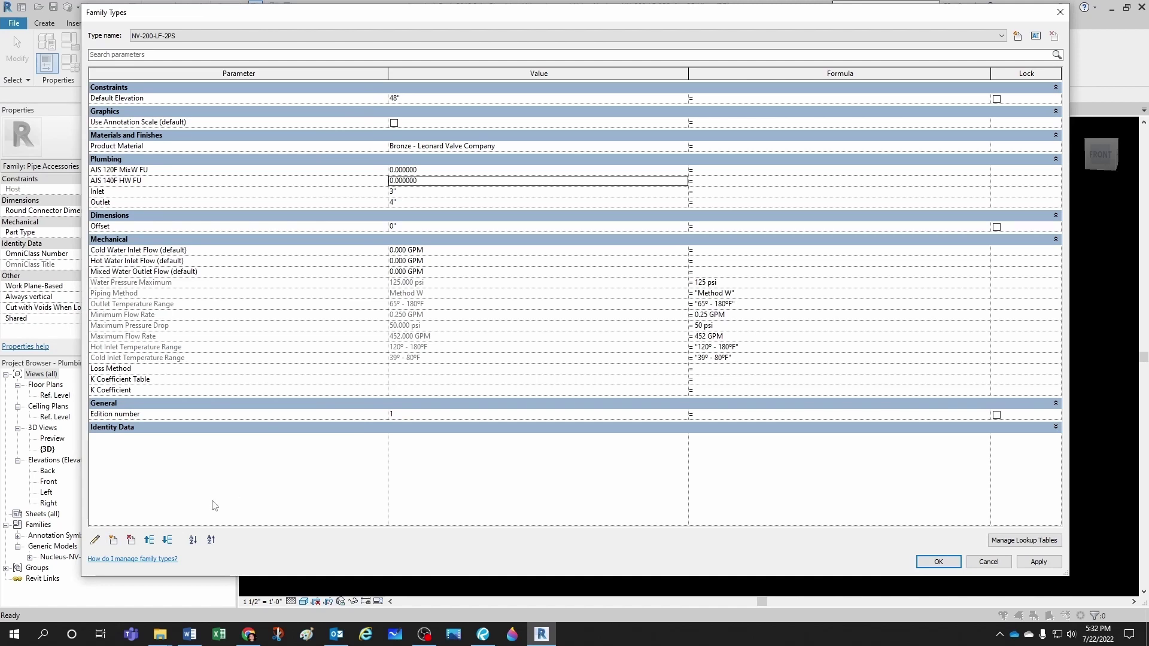
- Add the shared type parameter AJS 60F CW FU from the Plumbing parameter group, grouped under Plumbing
left_click(113, 540)
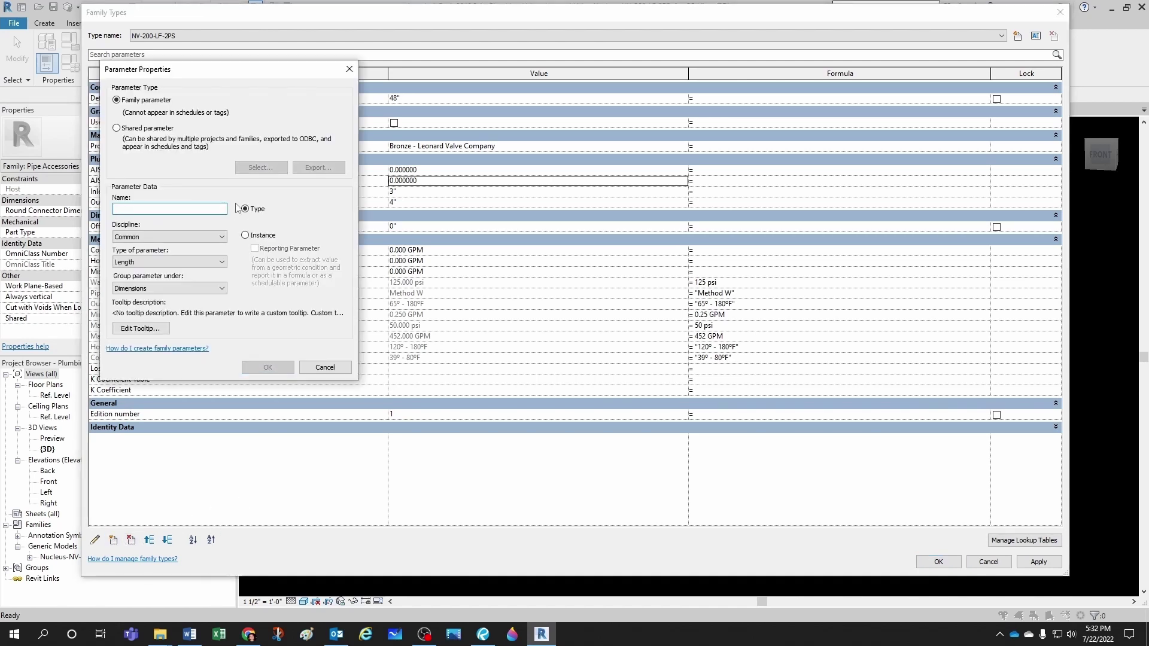
left_click(117, 128)
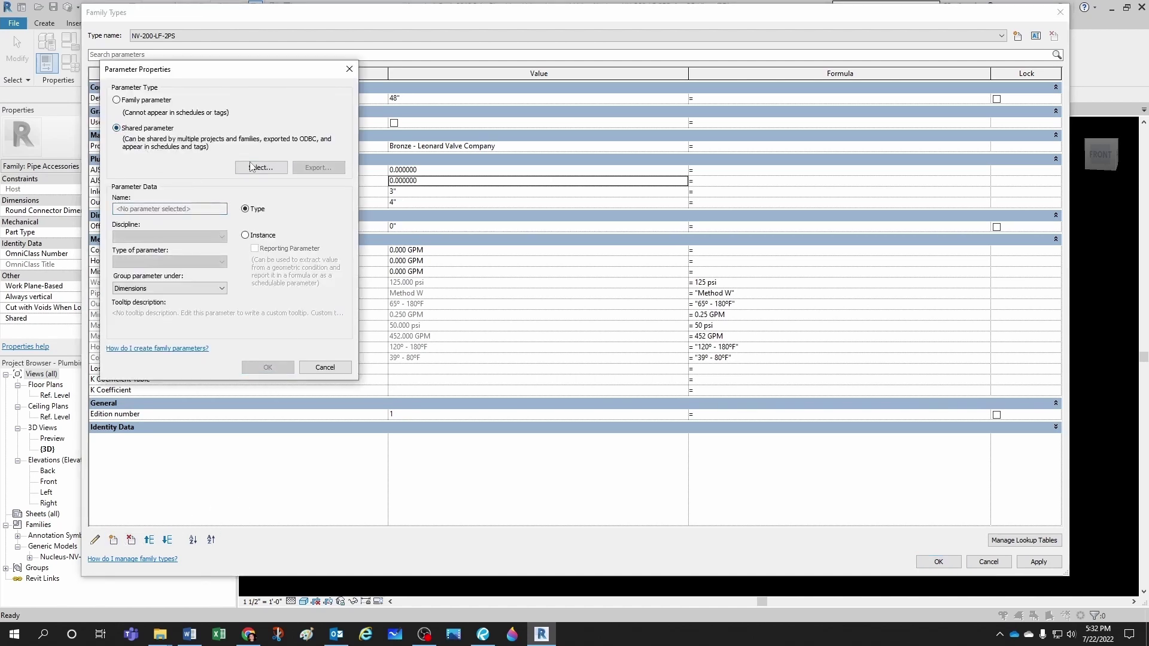
left_click(259, 168)
left_click(453, 188)
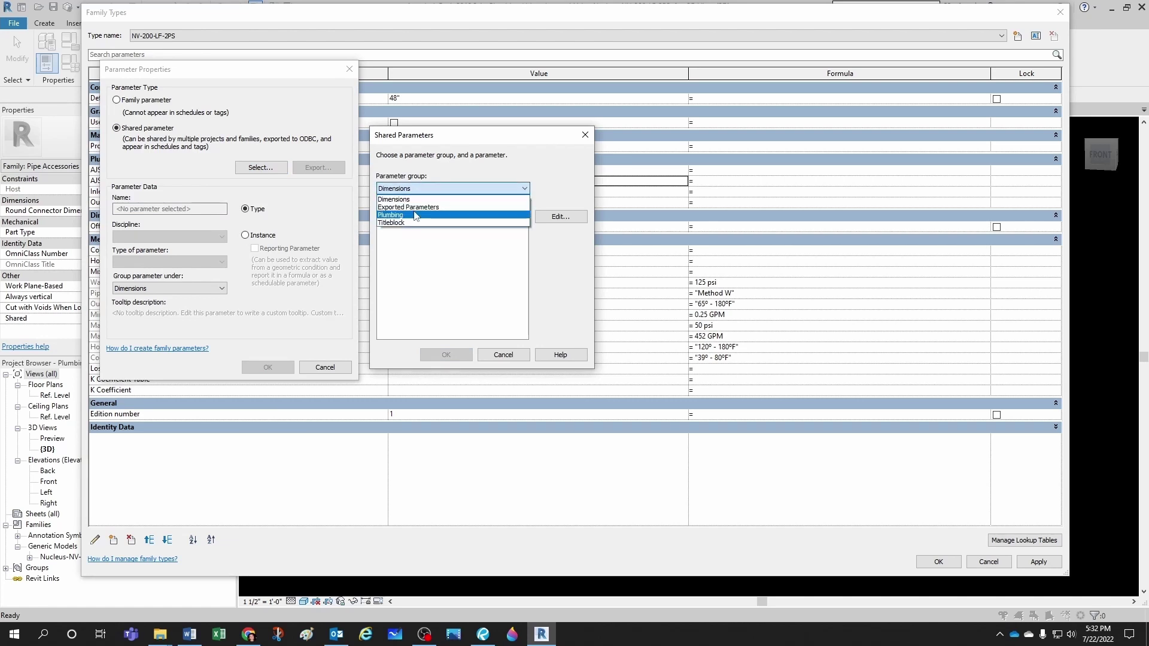
left_click(413, 218)
left_click(406, 239)
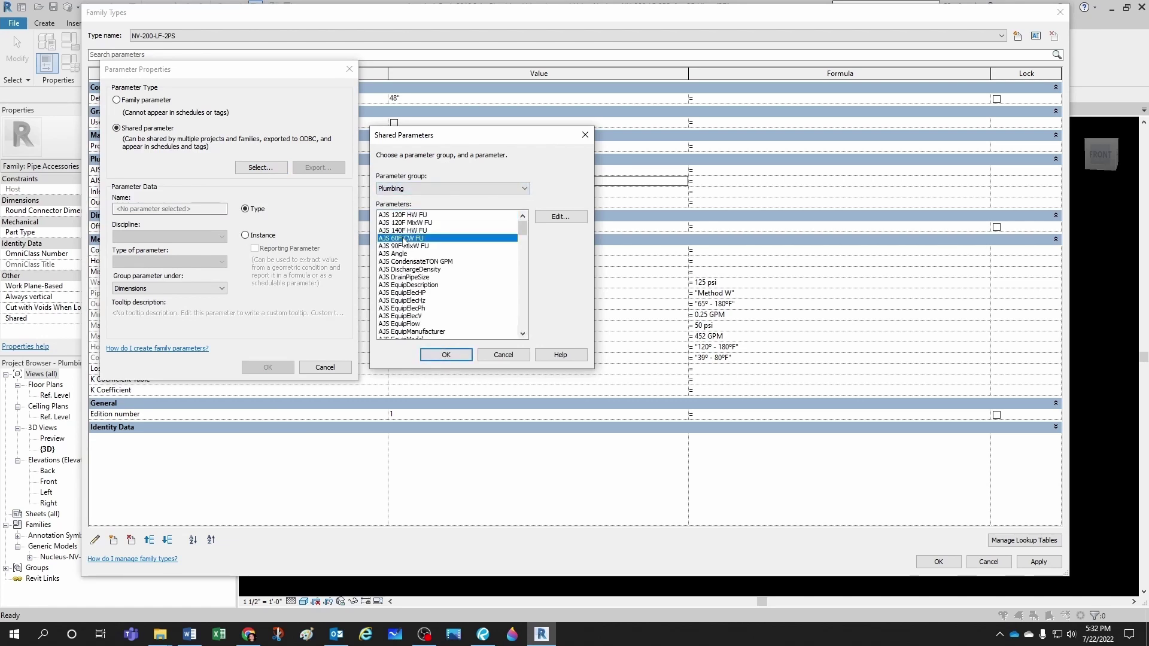
left_click(446, 356)
left_click(169, 287)
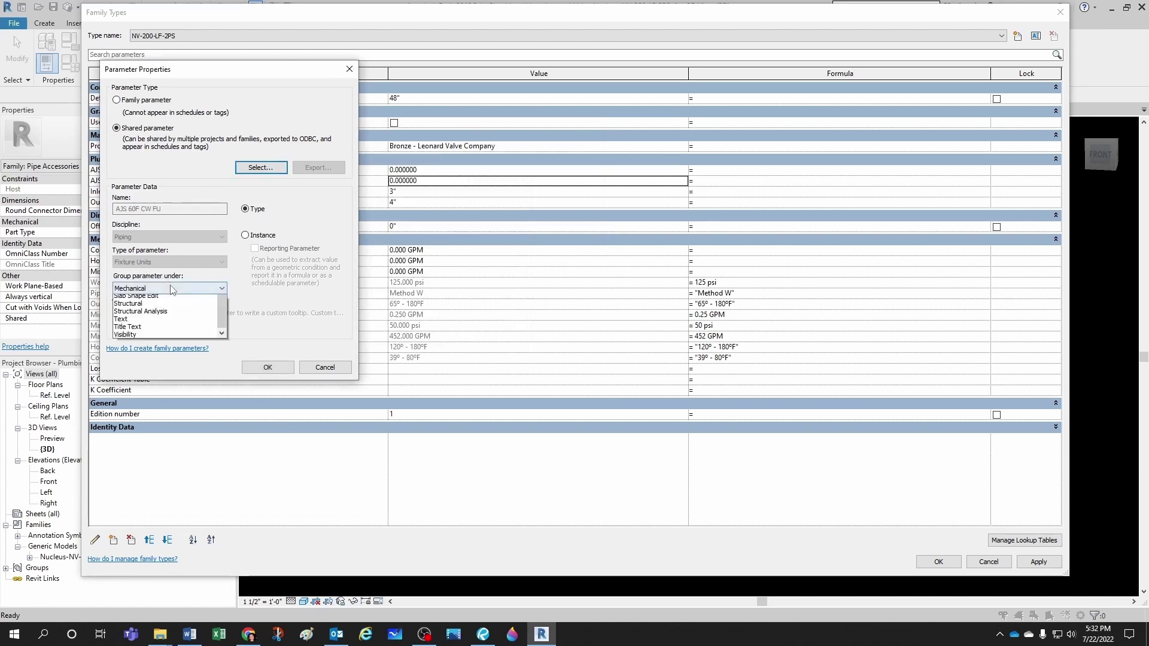
left_click(127, 431)
left_click(257, 367)
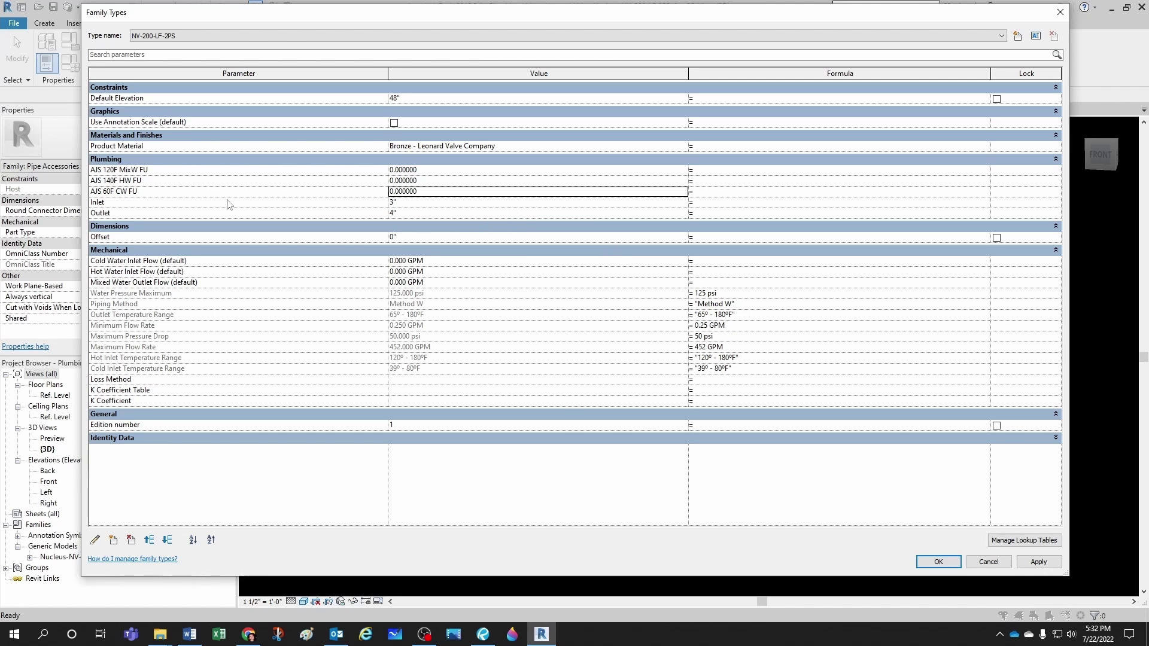
- Set the formula of AJS 140F HW FU to 0.75*AJS 120F MixW FU, reusing the copied parameter name
left_click(704, 181)
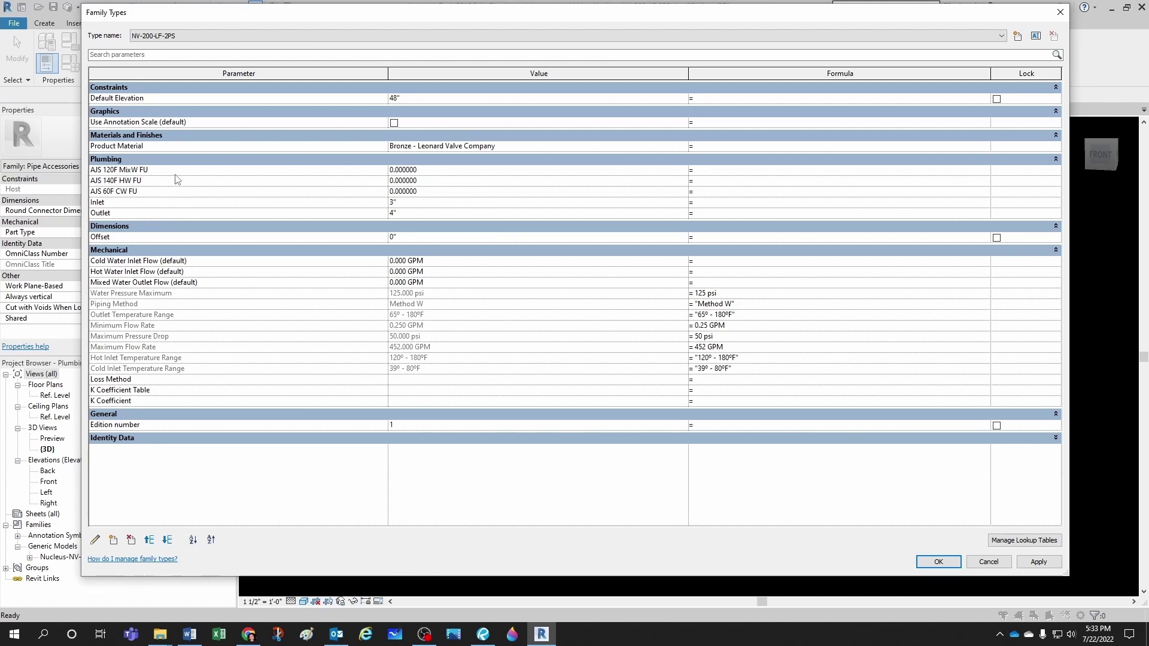
left_click(153, 170)
key("ctrl+c")
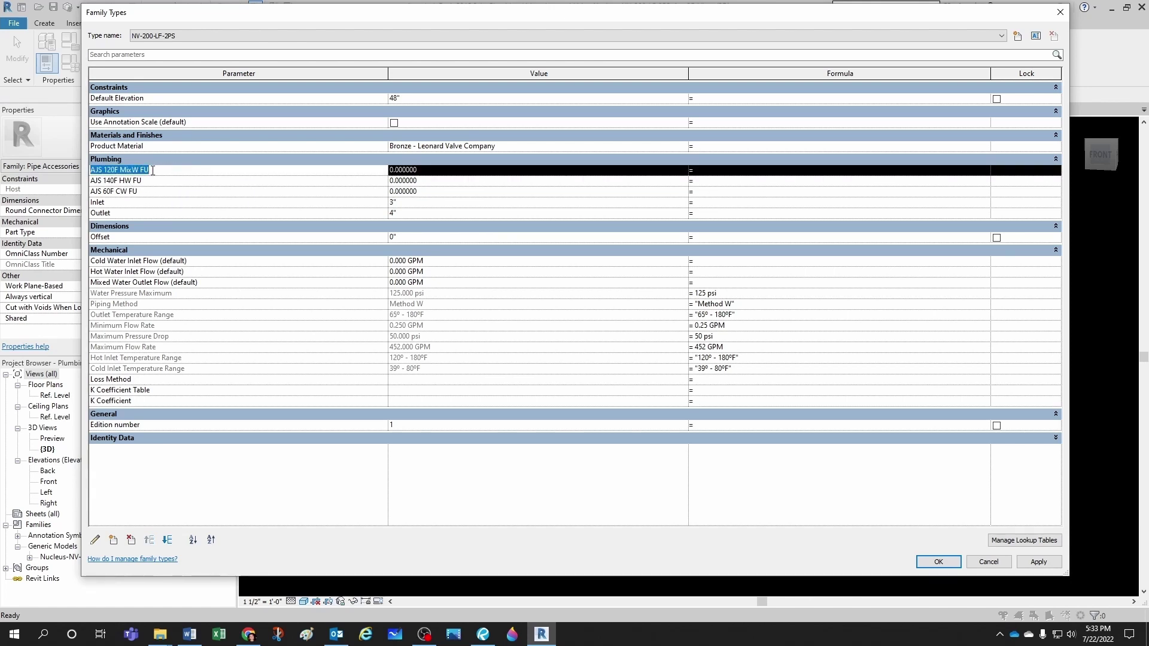
left_click(152, 170)
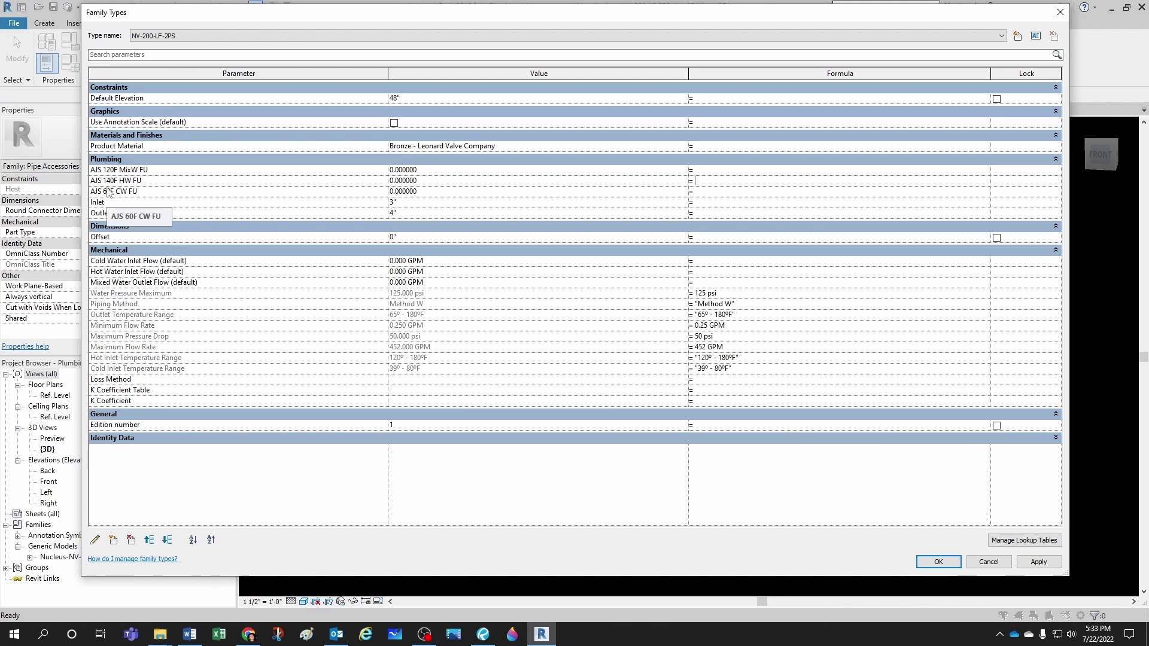
left_click(703, 184)
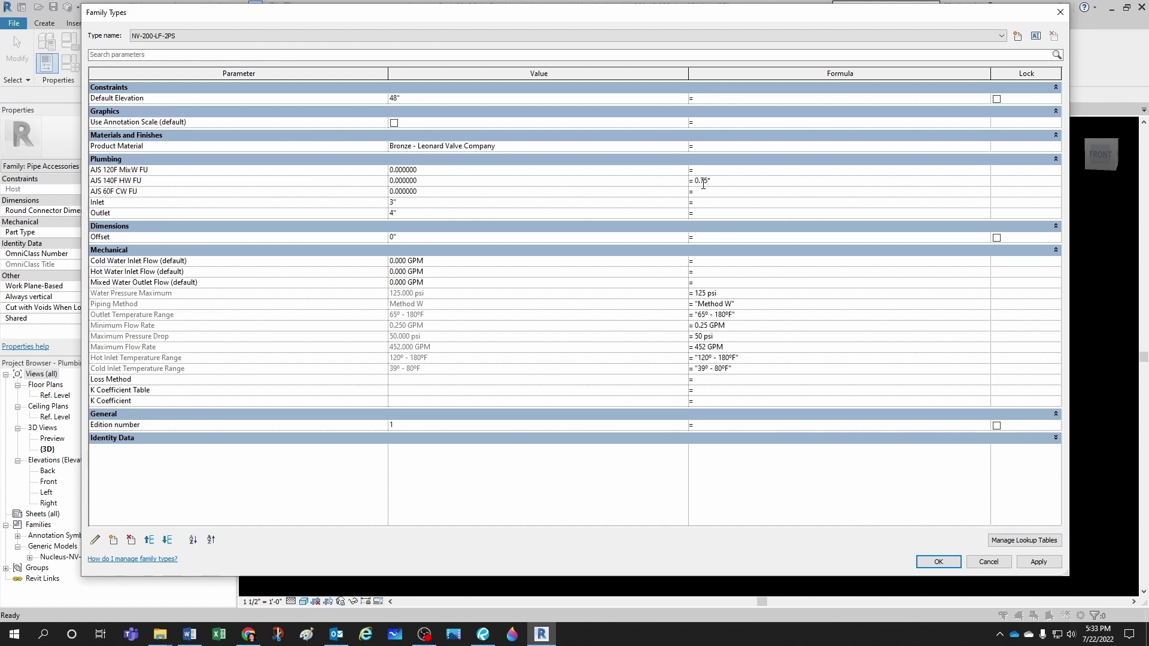
type("0.75*")
key("ctrl+v")
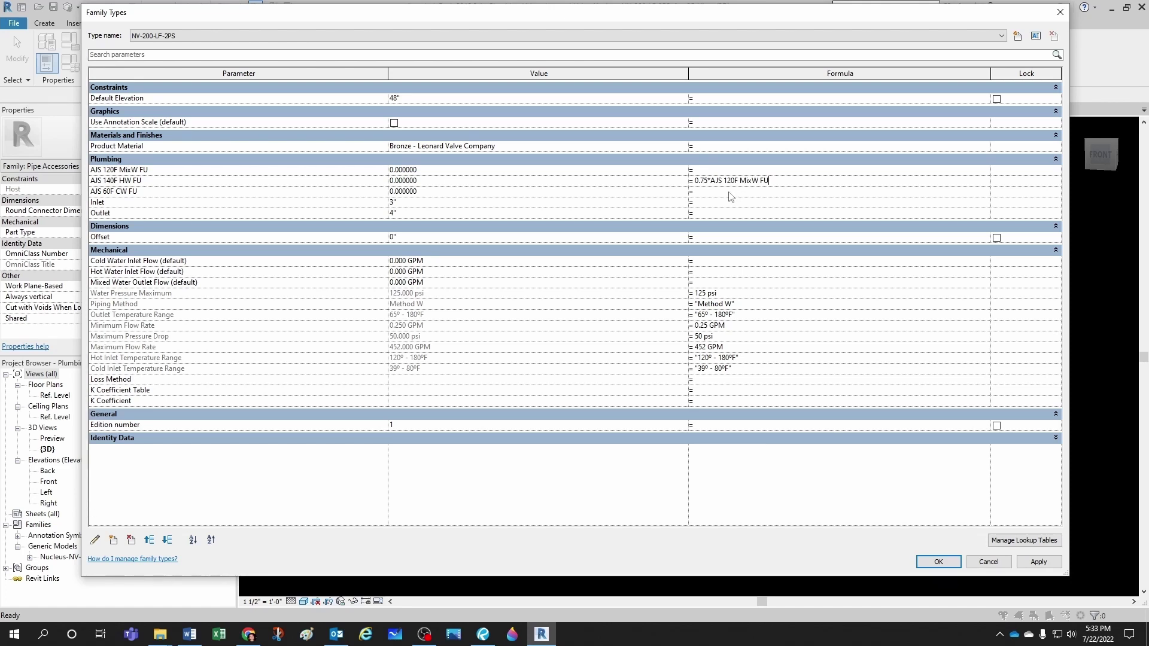
- Set the formula of AJS 60F CW FU to 0.25 * AJS 120F MixW FU
left_click(729, 192)
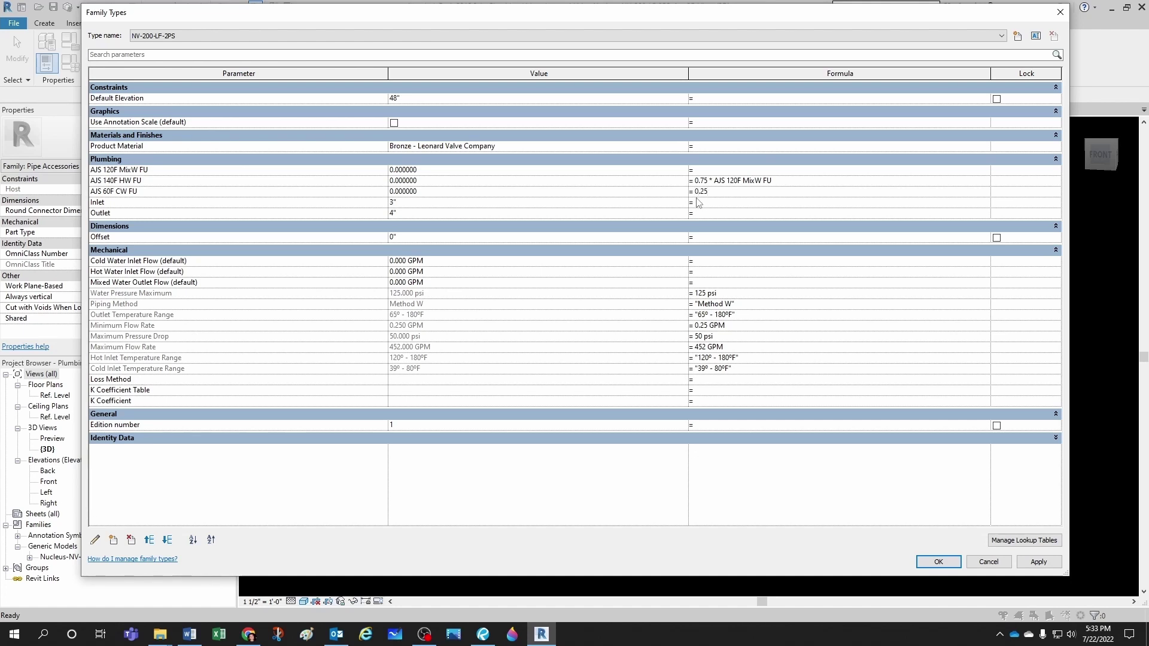
key("ctrl+v")
left_click(646, 204)
- Set the value of AJS 120F MixW FU to 100 and accept the family types
left_click(395, 170)
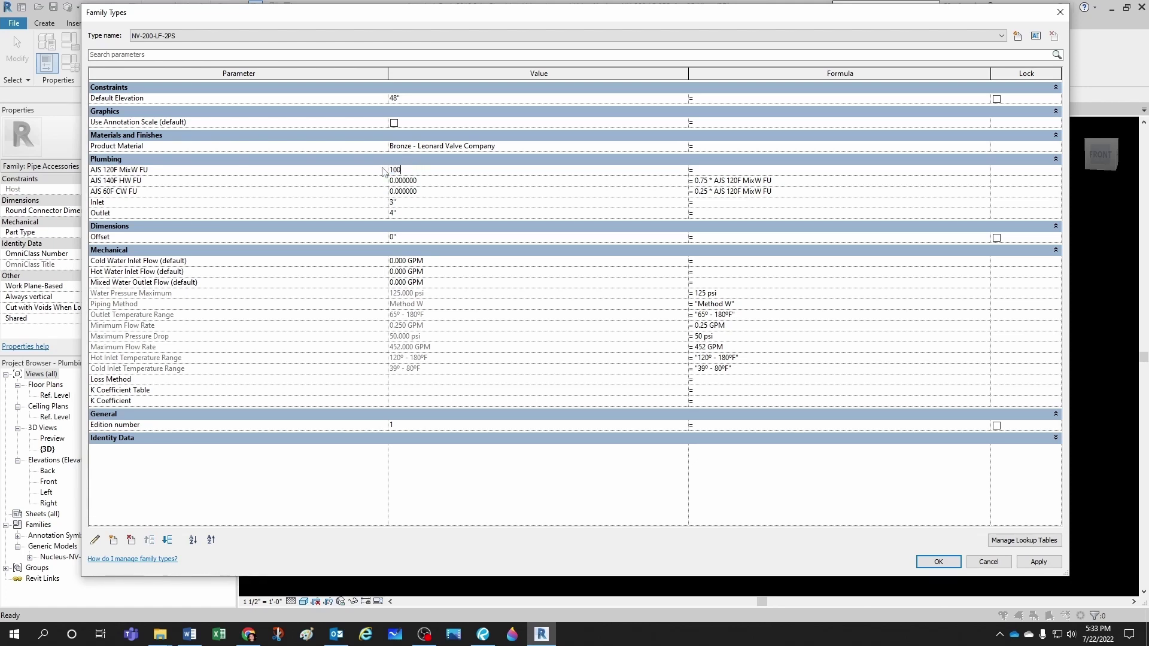
left_click(429, 180)
key("Return")
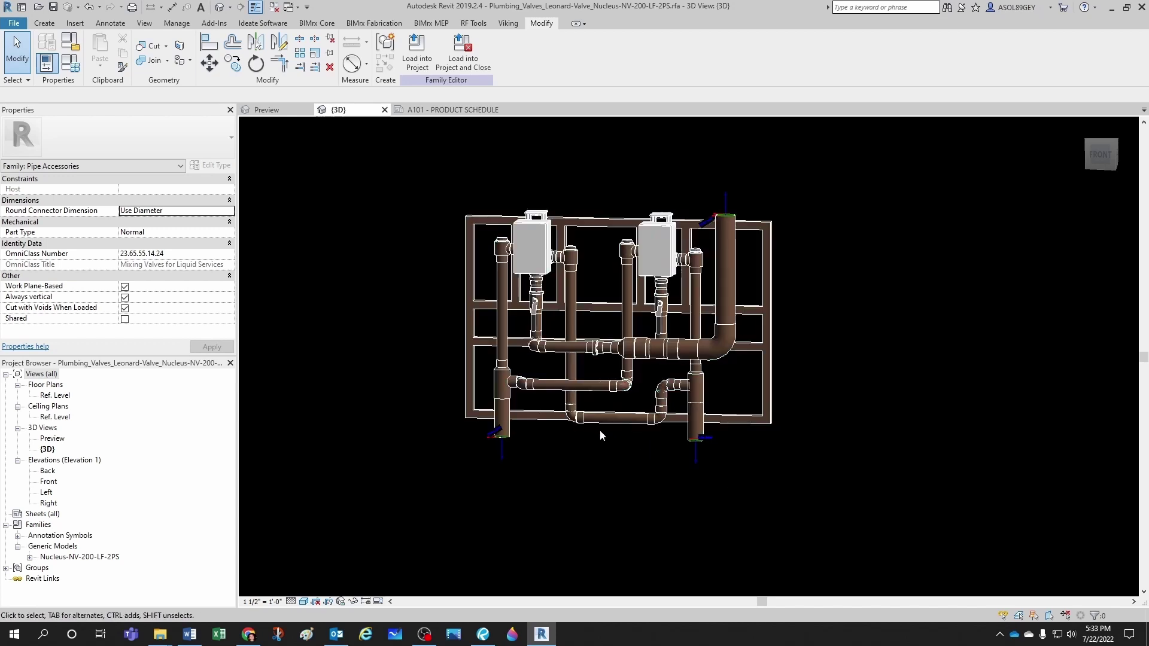
- Set the 4" mixed water outlet connector's system classification to Domestic Hot Water and its flow configuration to Fixture Units
scroll(600, 430, "down", 1)
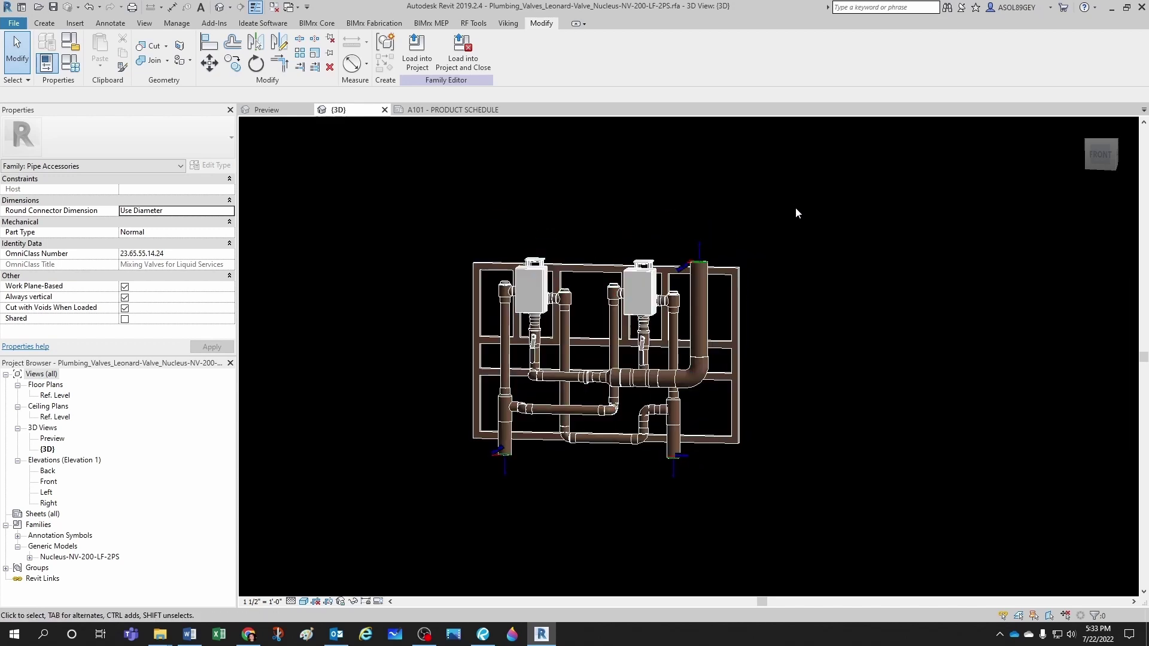
scroll(721, 257, "up", 1)
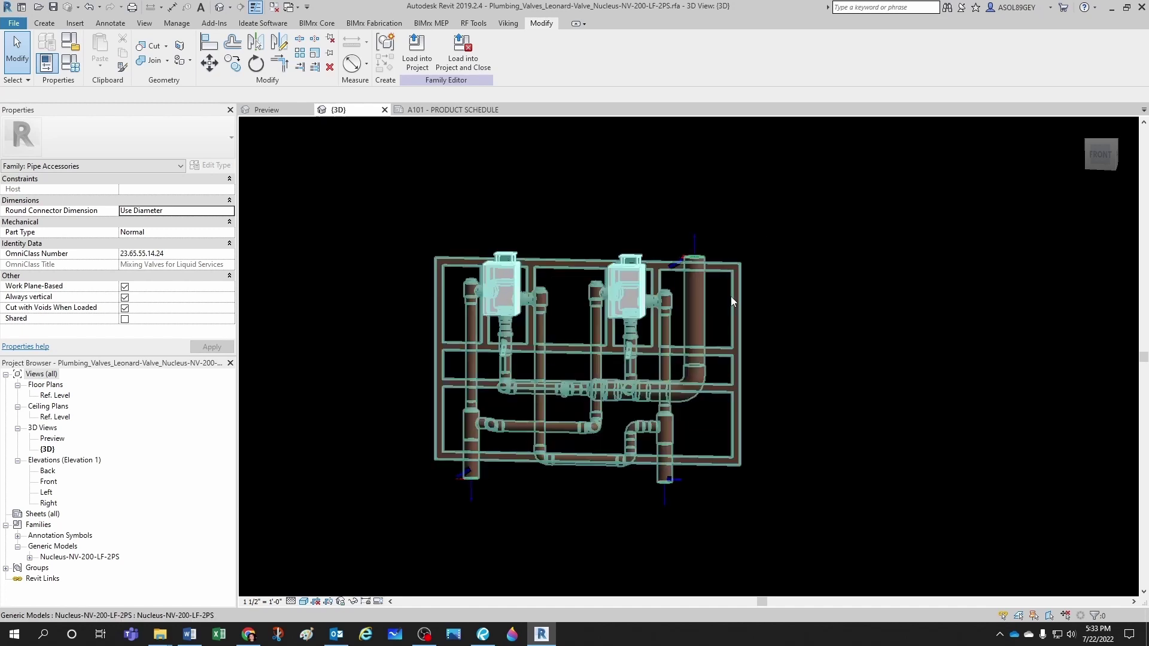
scroll(736, 245, "up", 1)
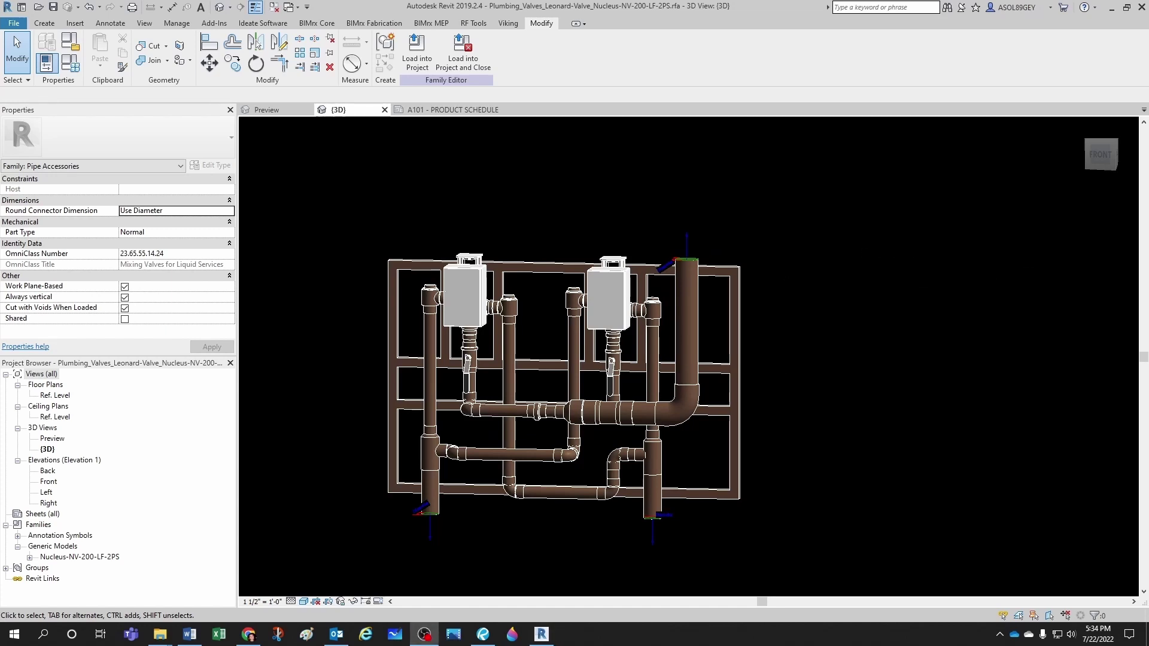
left_click(1027, 427)
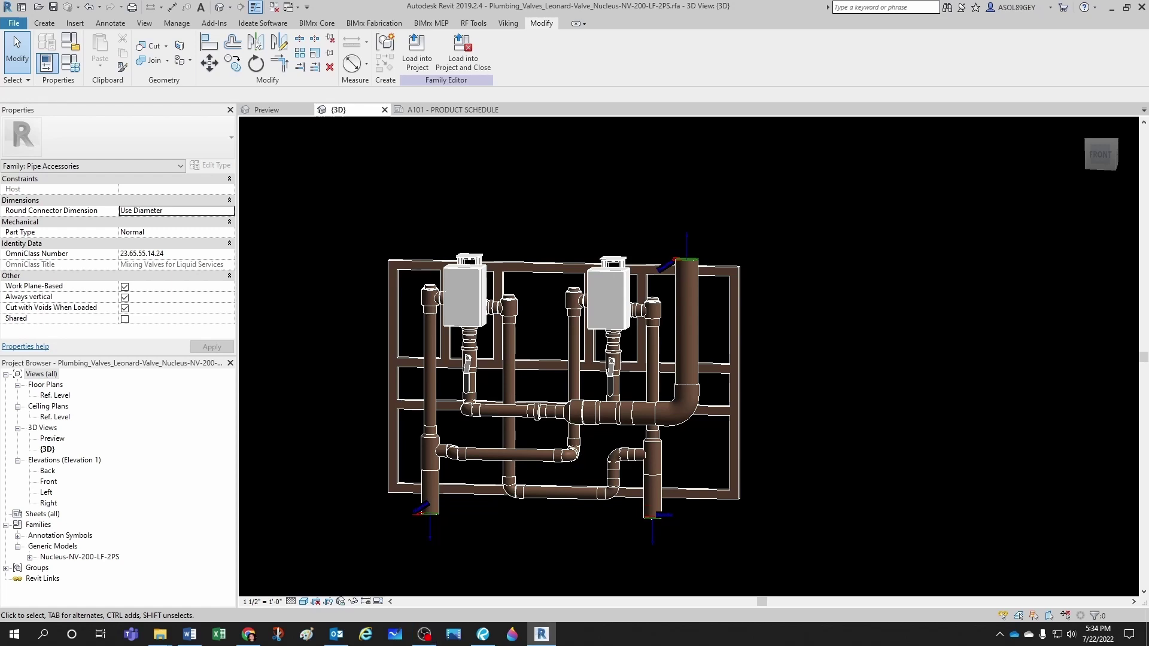
left_click(689, 239)
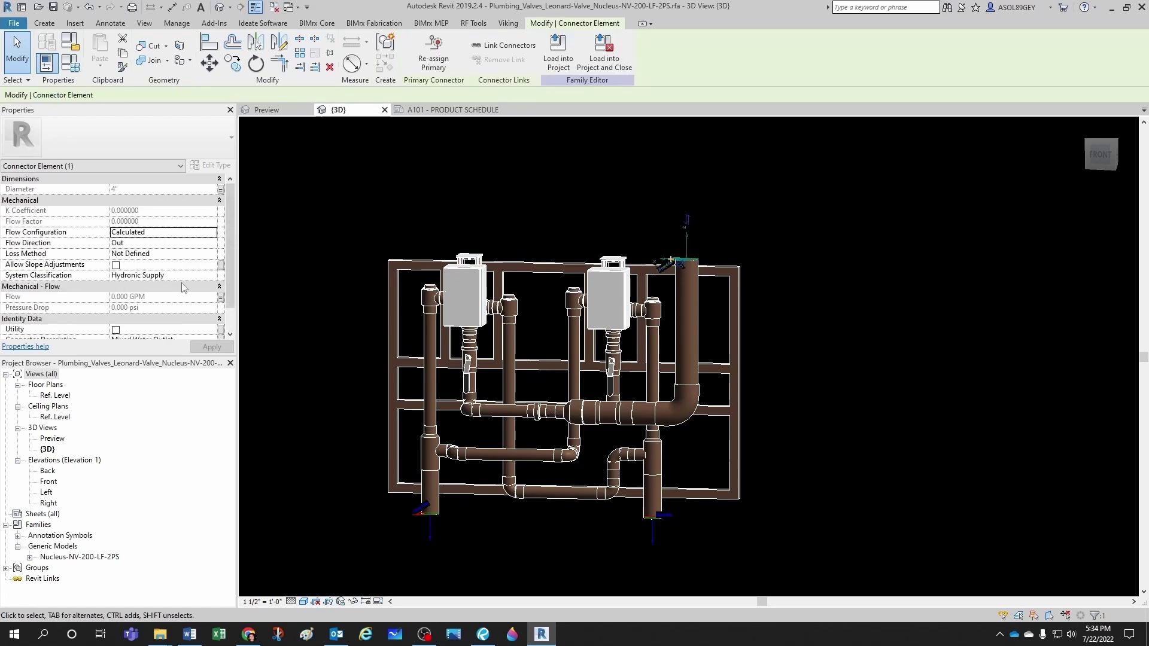
left_click(211, 276)
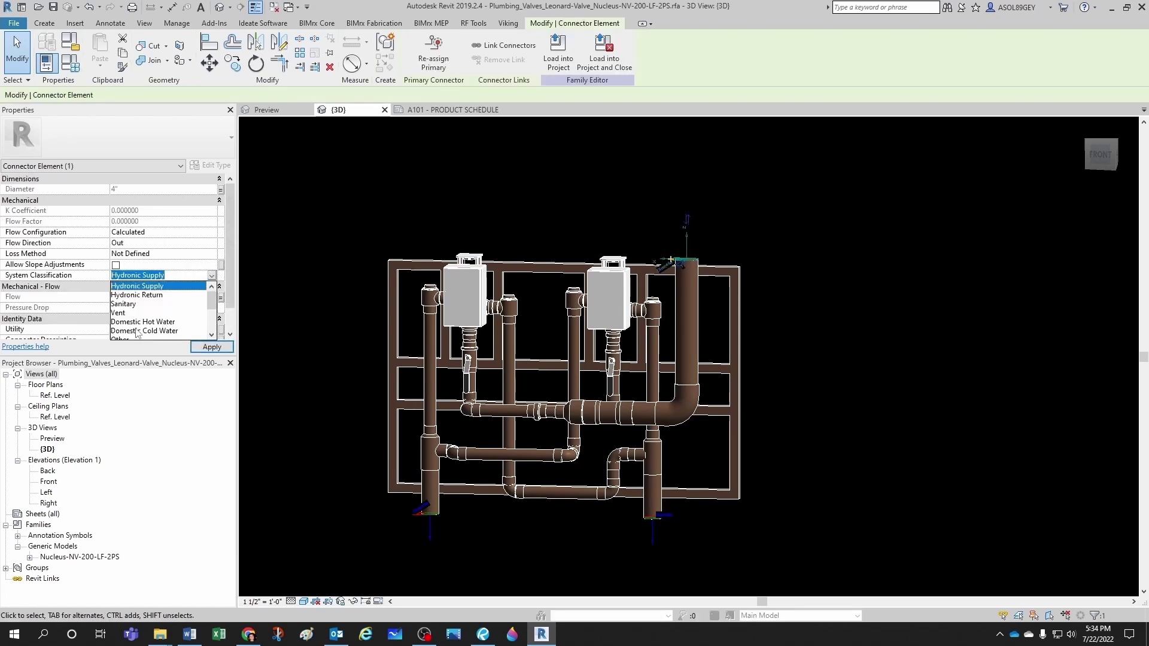
left_click(143, 323)
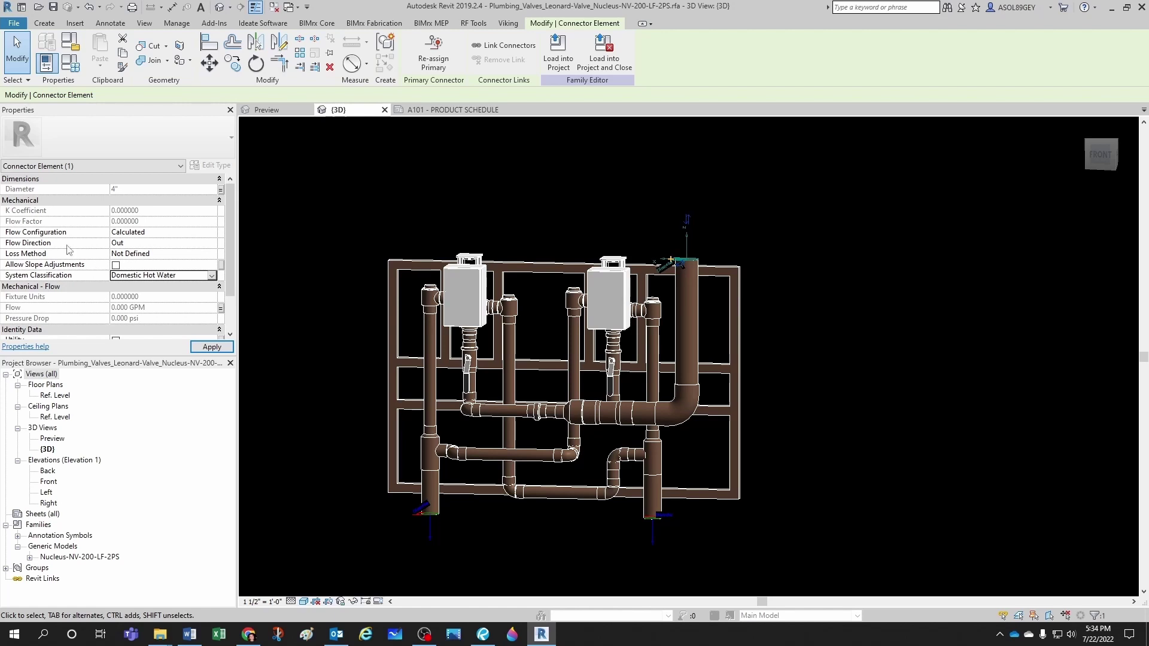
left_click(211, 234)
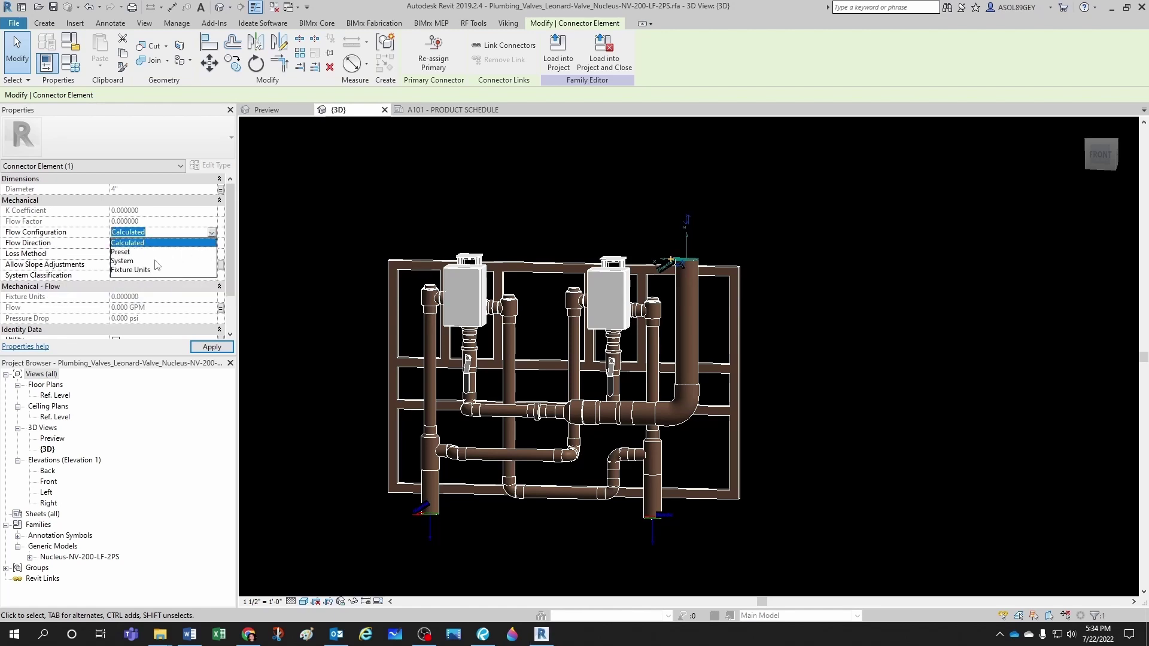
left_click(153, 270)
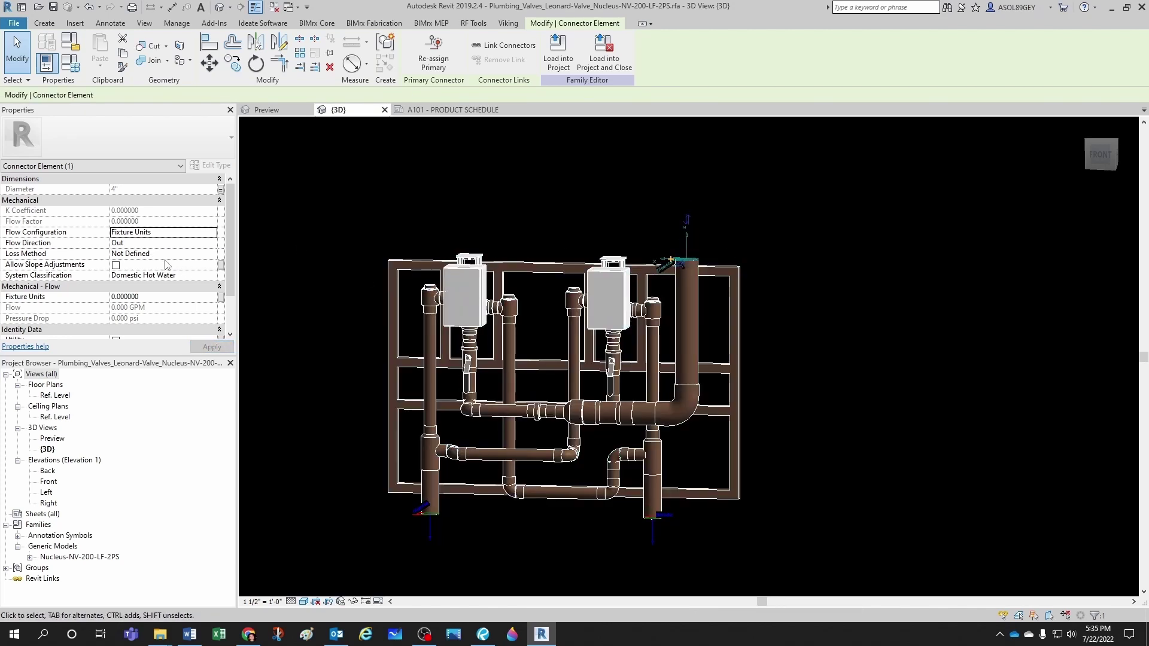
left_click(544, 171)
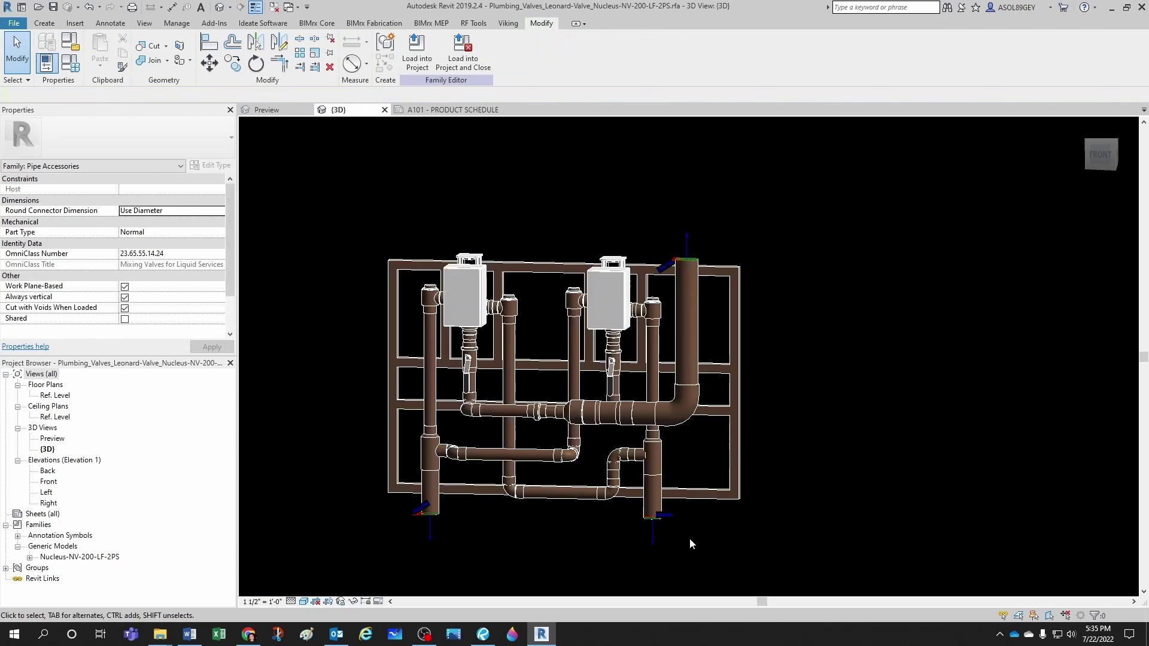
- Set the flow configuration of the domestic cold water inlet connector to Fixture Units
left_click(652, 544)
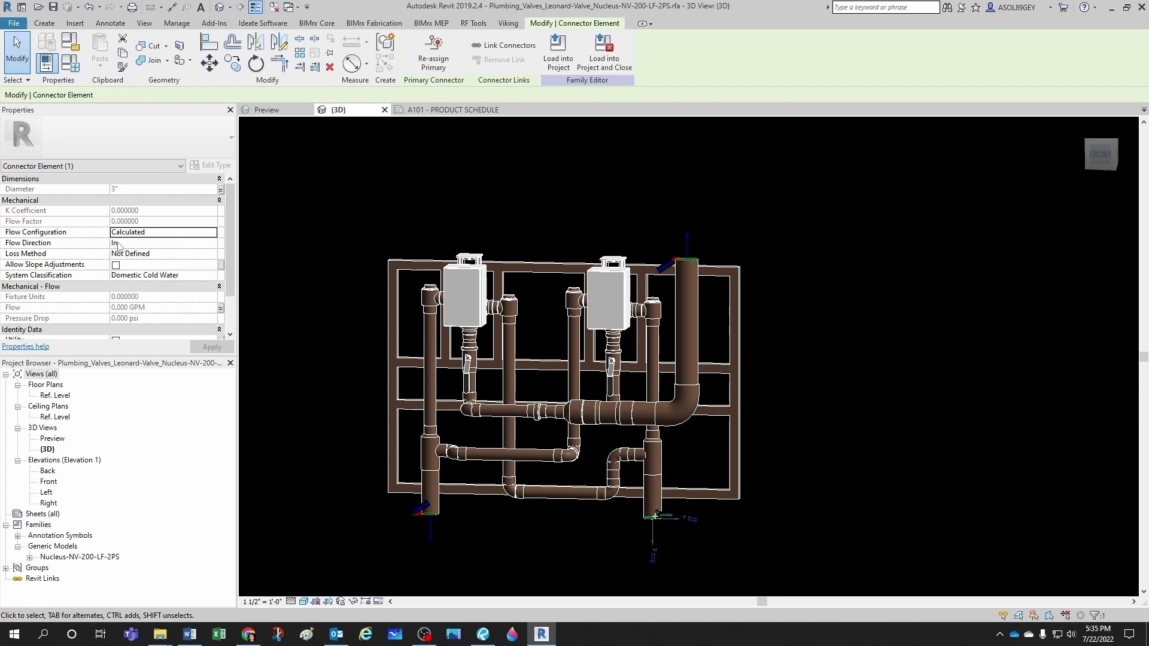
left_click(212, 233)
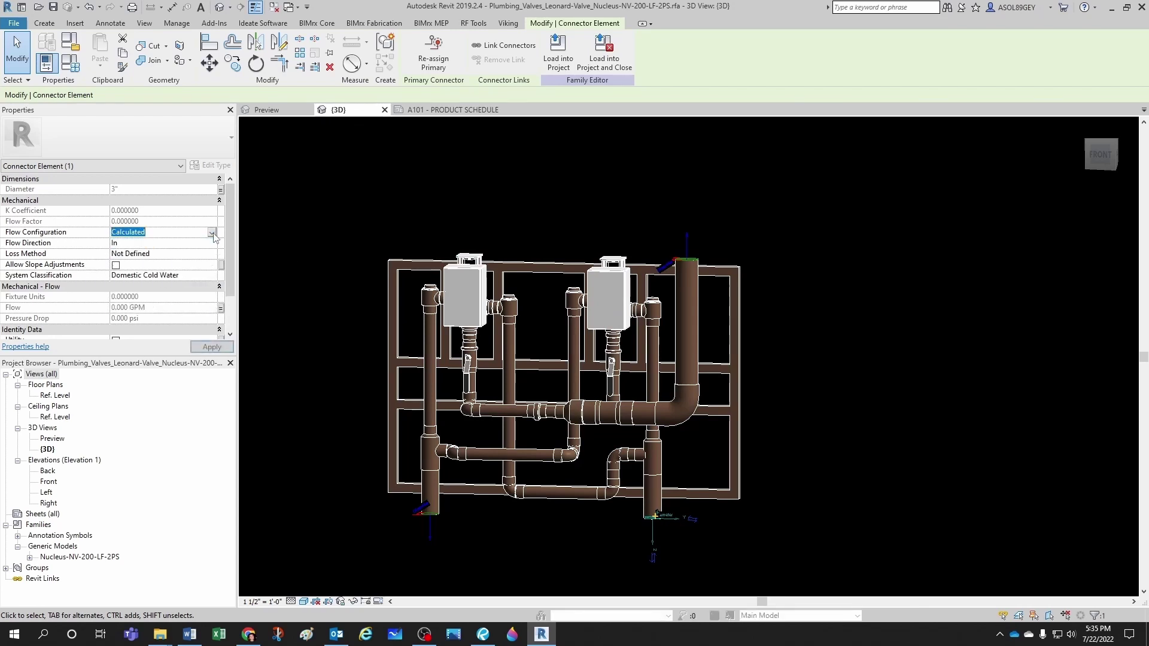
left_click(212, 232)
left_click(141, 270)
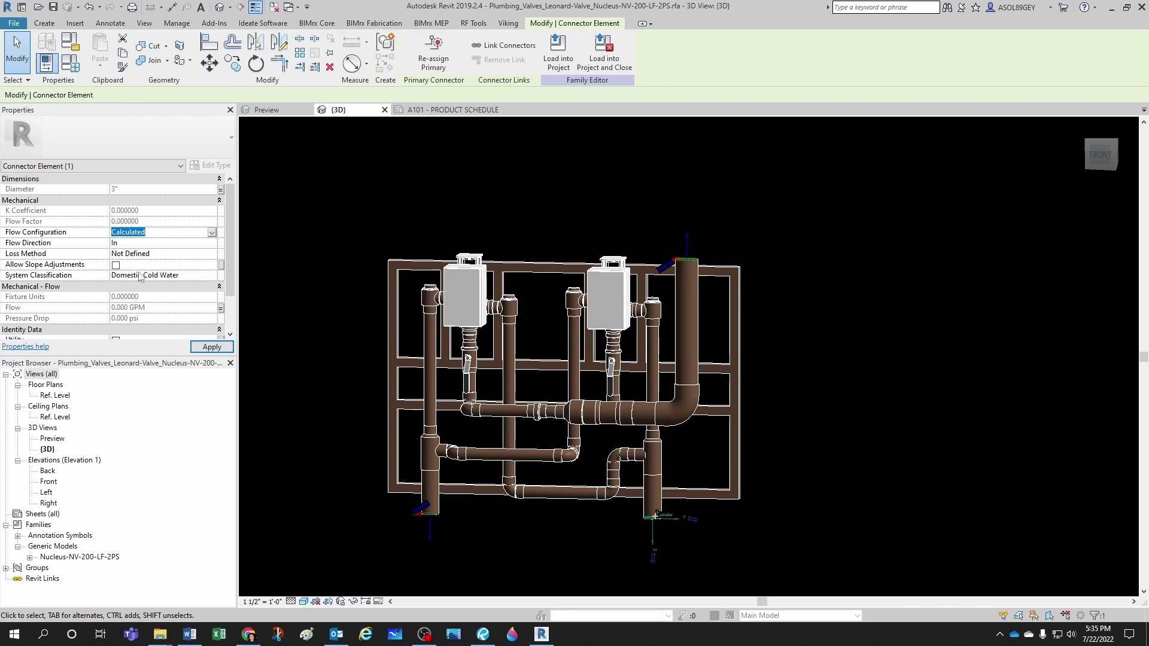
left_click(615, 214)
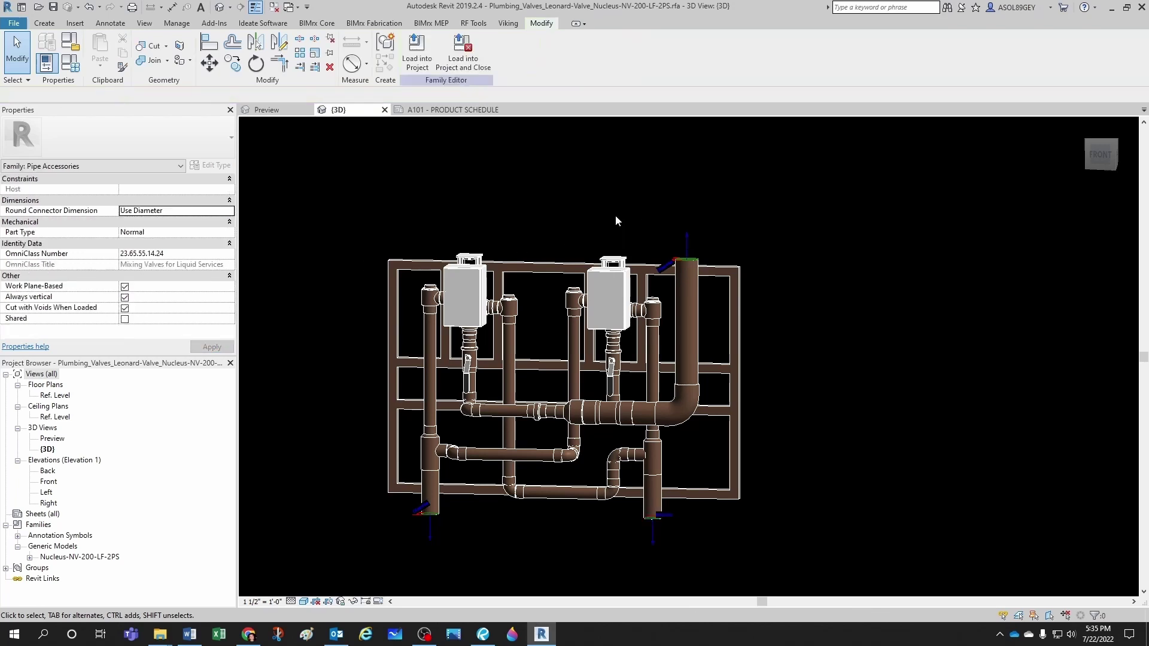
- Set the flow configuration of the 3" domestic hot water inlet connector to Fixture Units
left_click(423, 510)
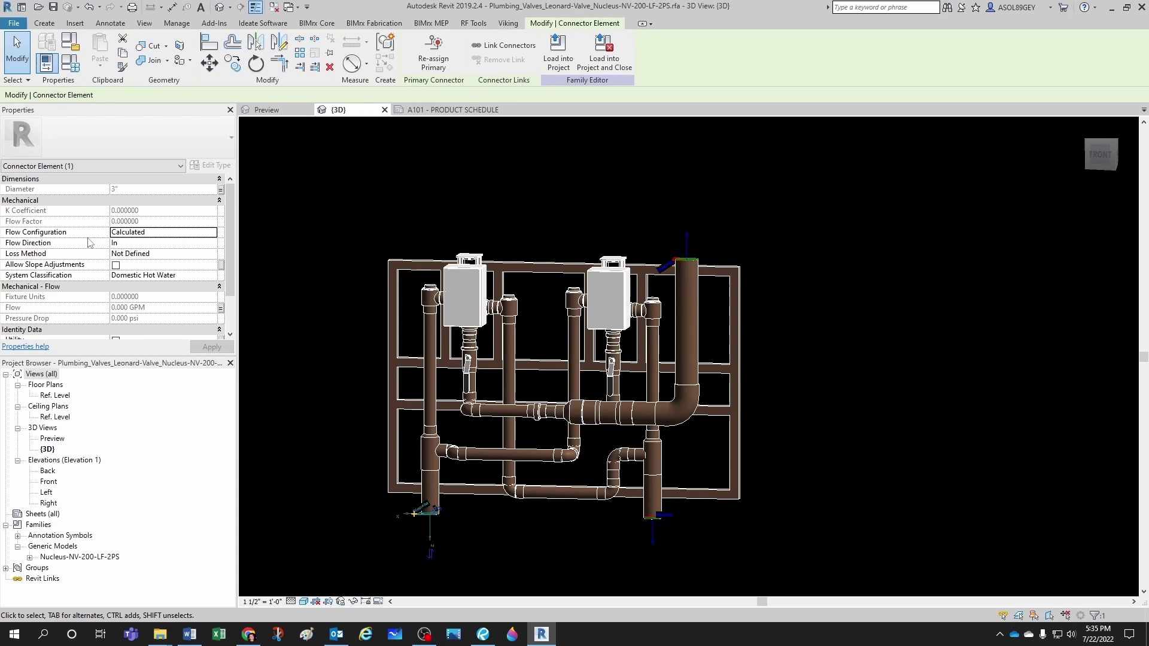
left_click(212, 232)
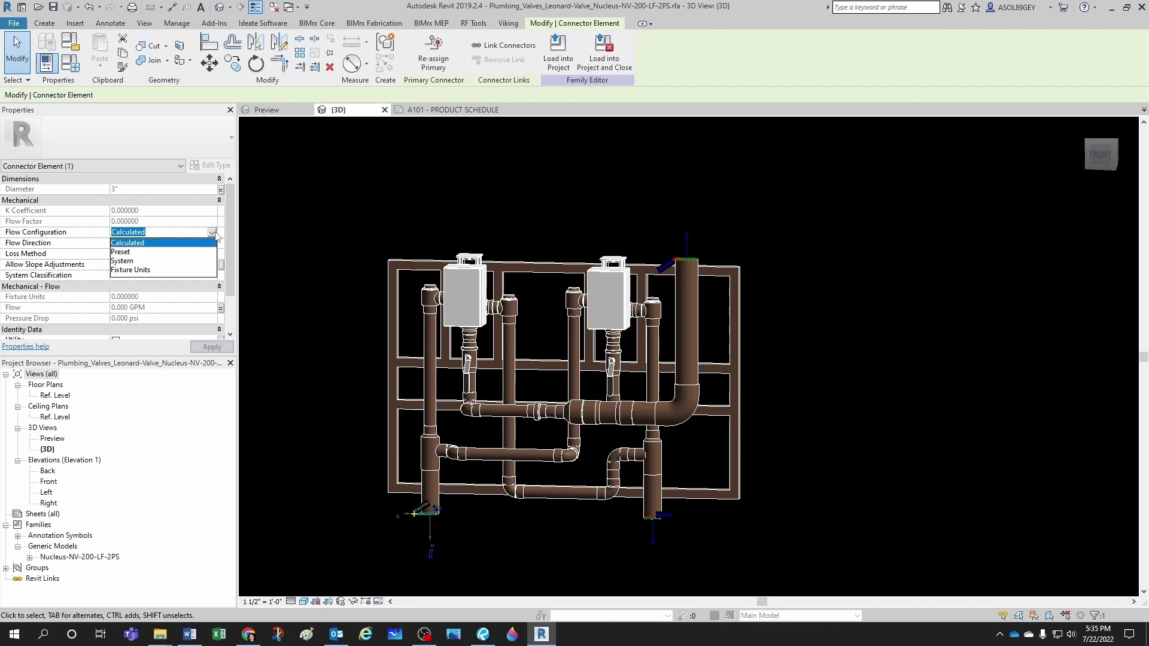
left_click(130, 270)
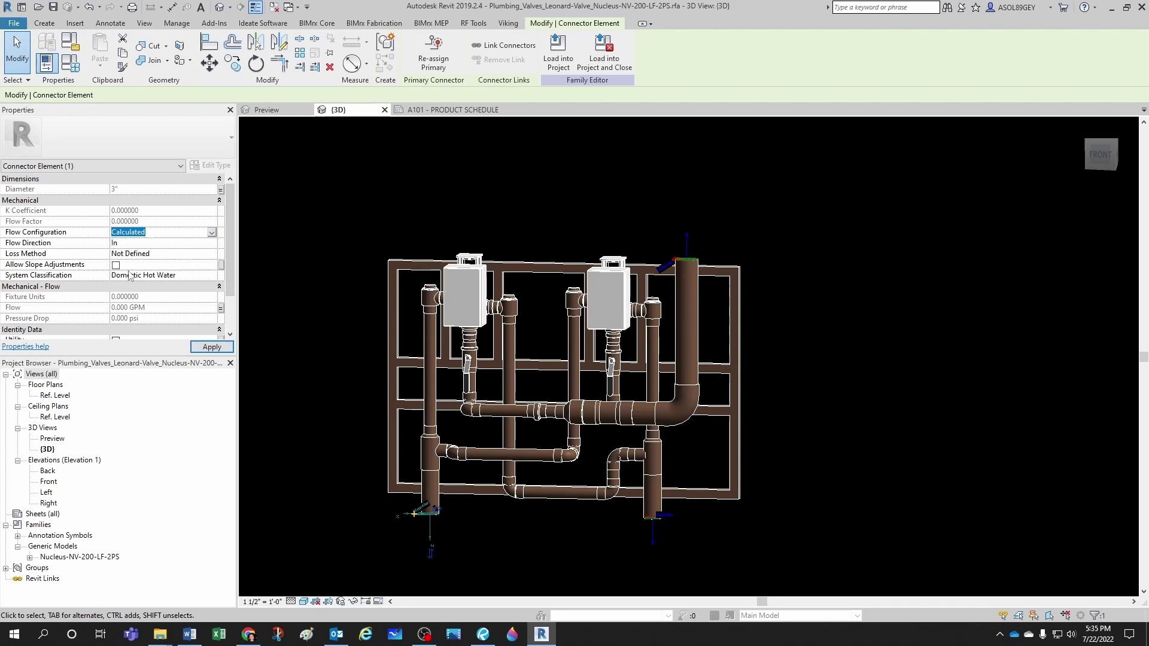
left_click(313, 313)
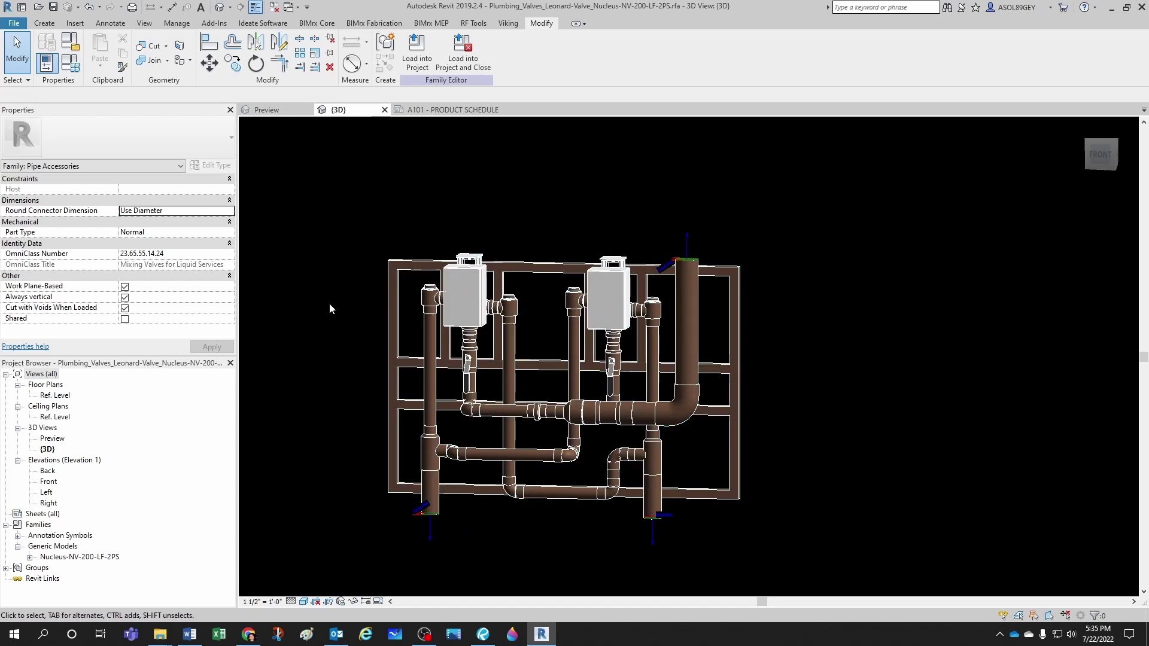
- Associate the hot water inlet connector's Fixture Units with the family parameter AJS 140F HW FU
left_click(430, 537)
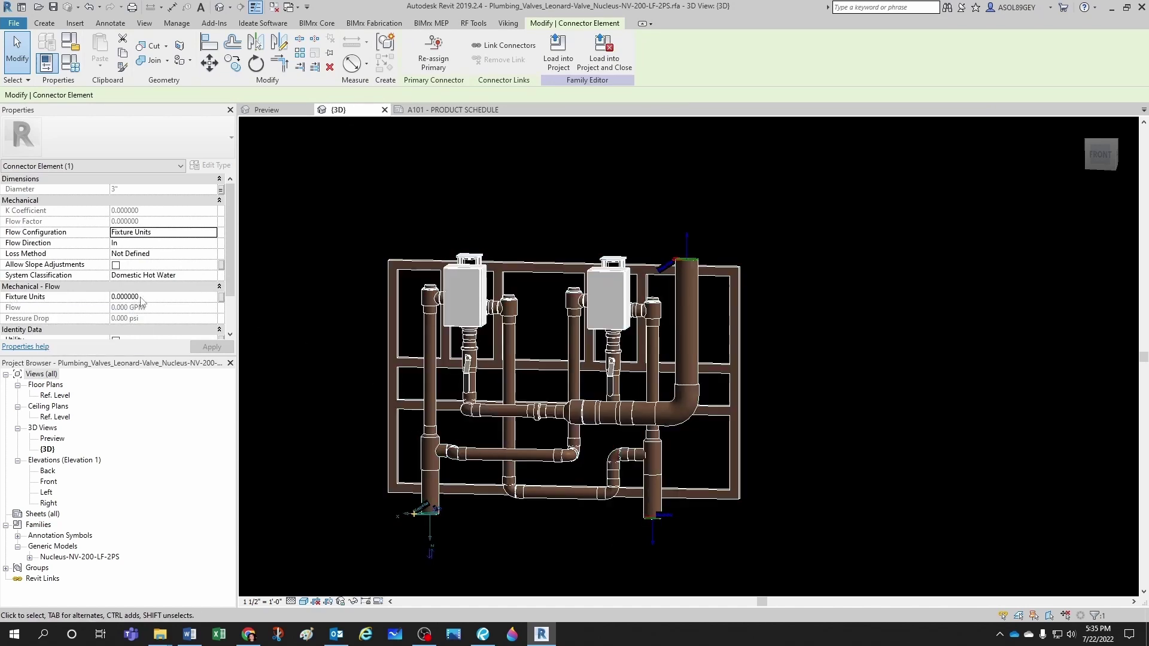
left_click(221, 298)
left_click(334, 282)
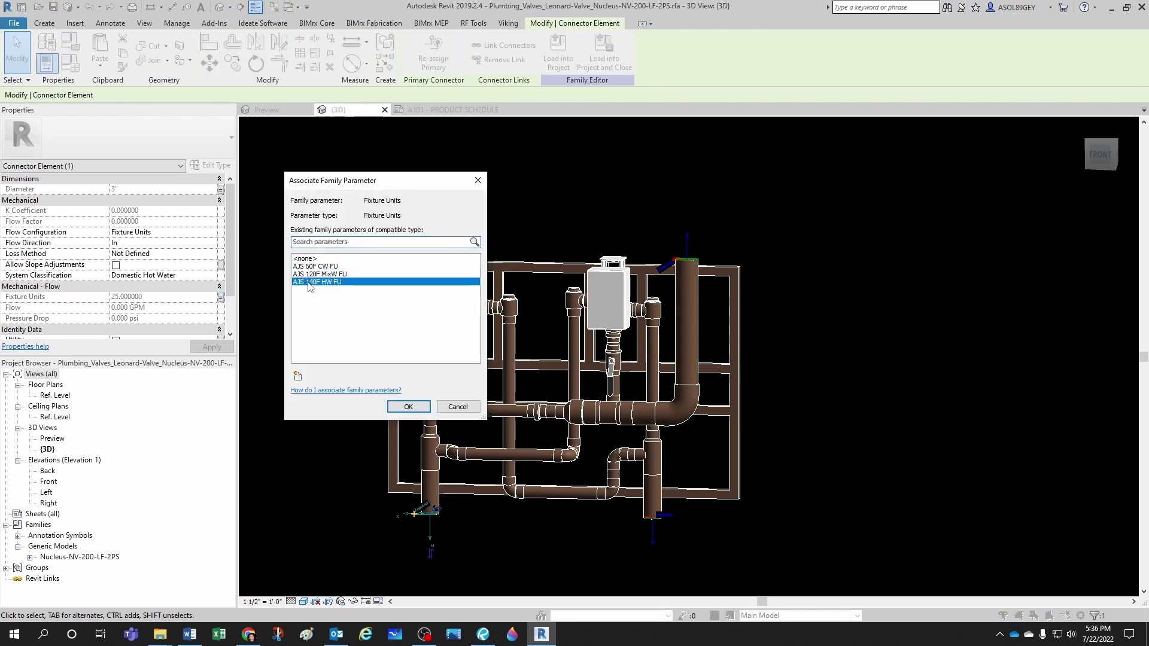
left_click(410, 407)
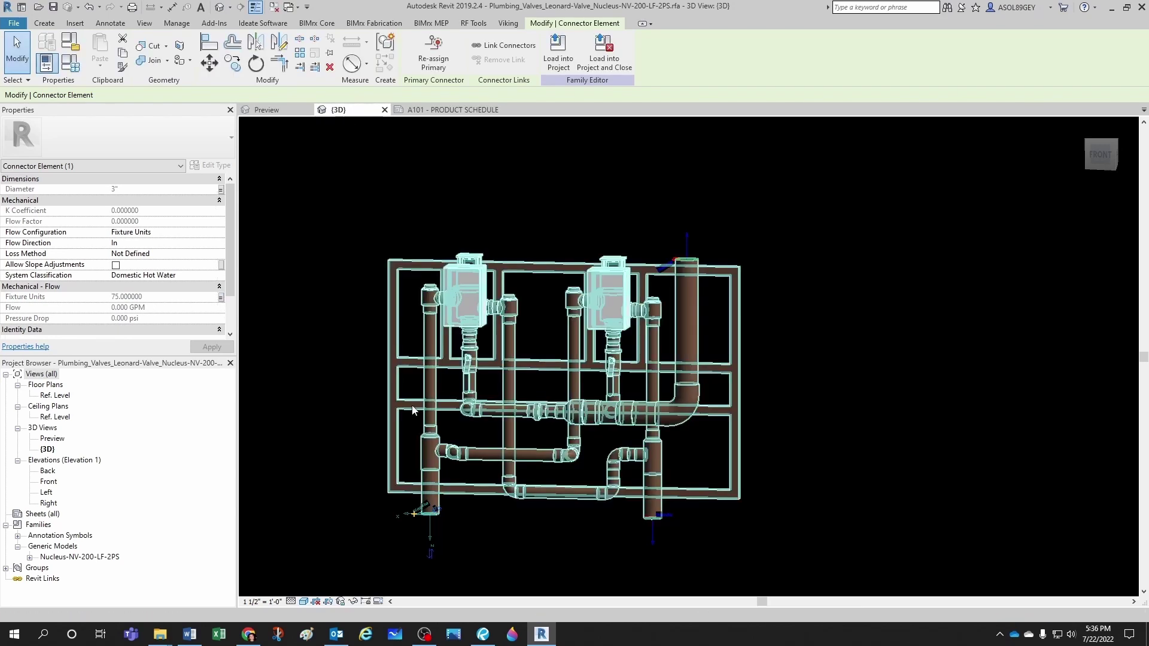
- Associate the cold water inlet connector's Fixture Units with the family parameter AJS 60F CW FU
left_click(648, 542)
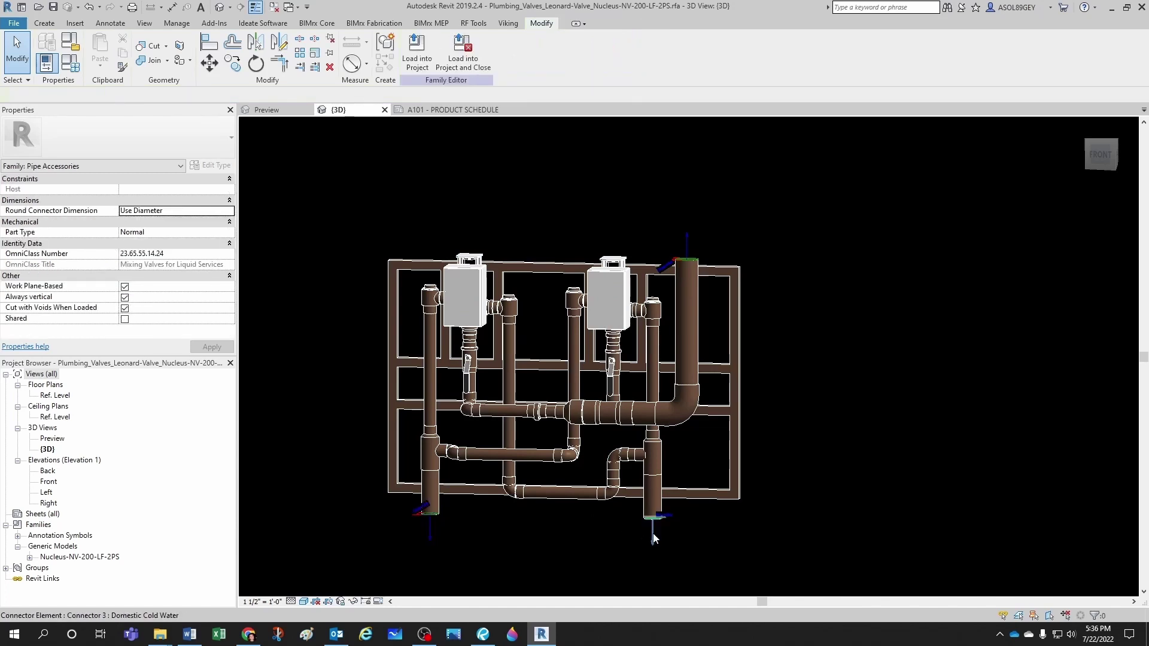
left_click(649, 532)
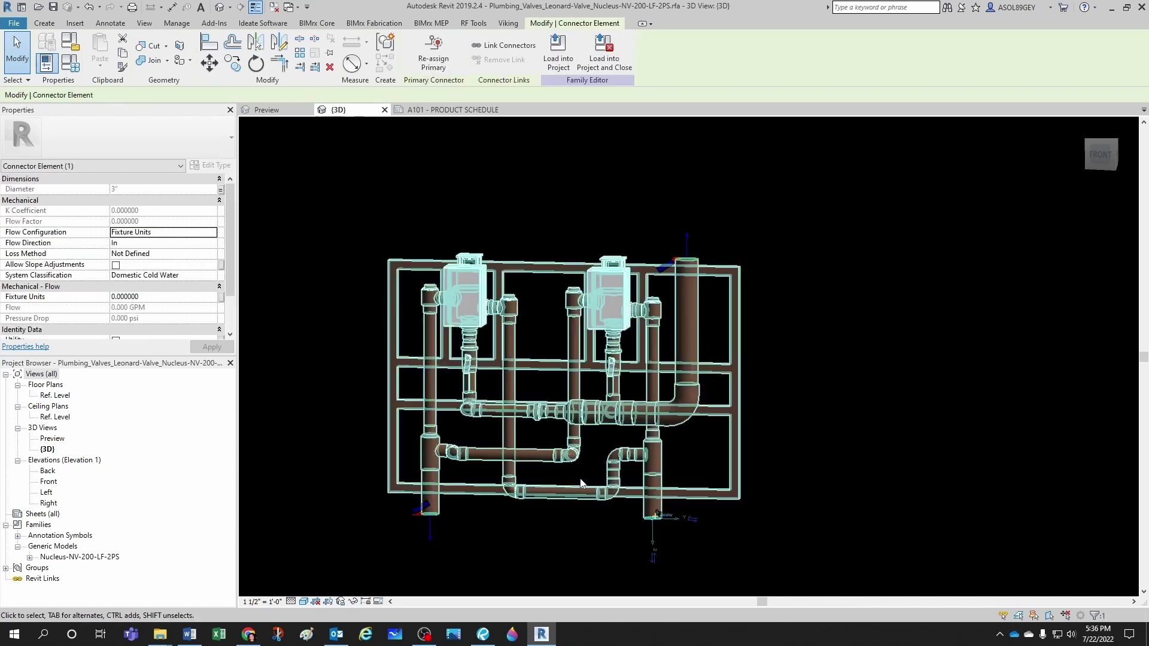
left_click(220, 297)
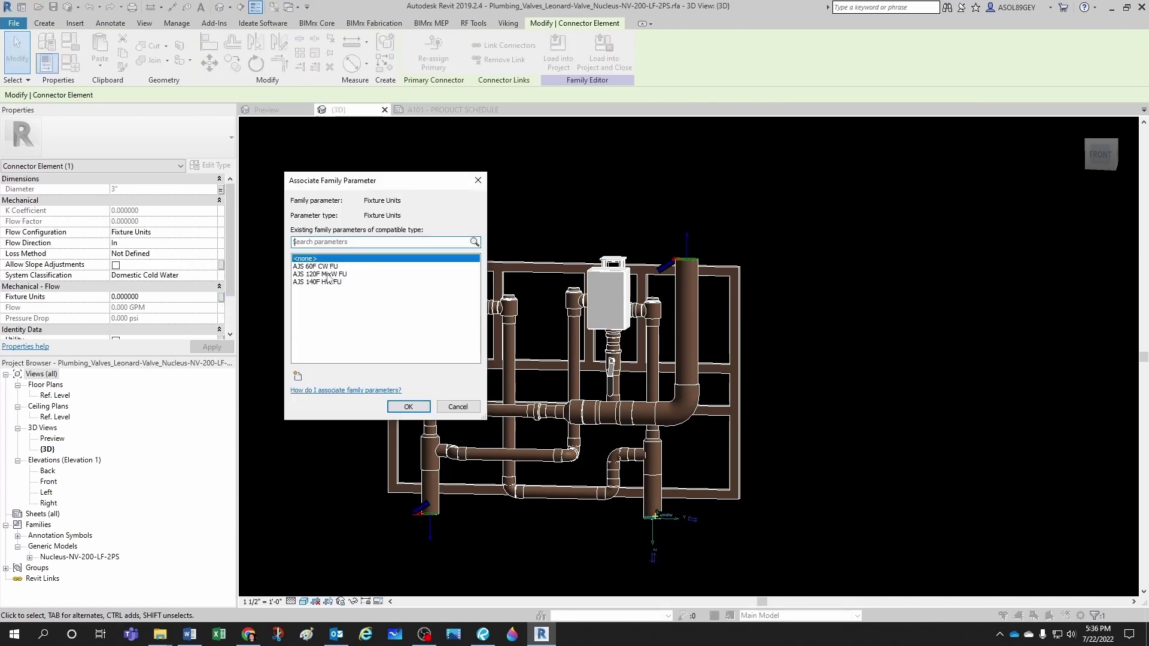
left_click(325, 267)
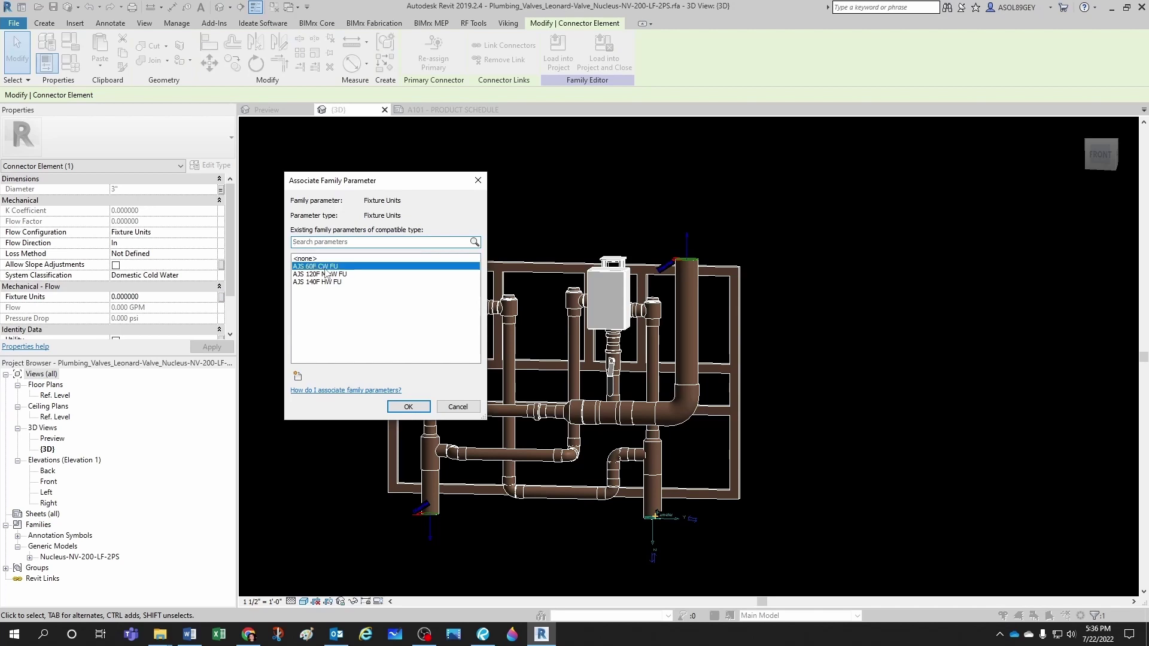
left_click(407, 407)
left_click(761, 221)
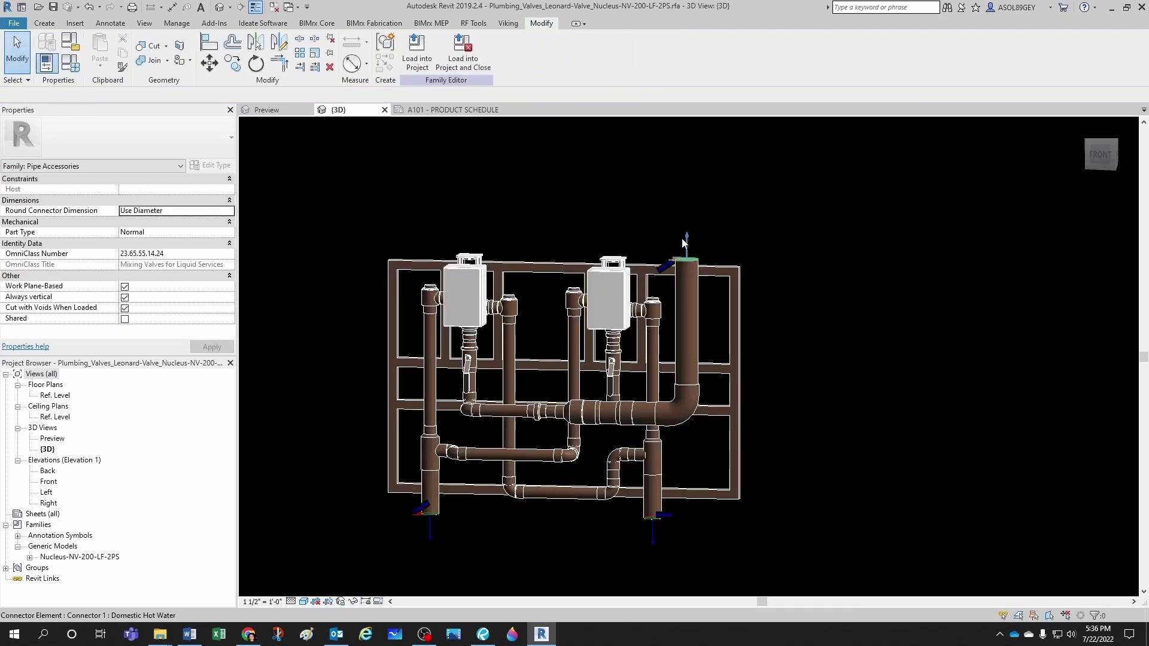
- Associate the mixed water outlet connector's Fixture Units with the family parameter AJS 120F MixW FU
left_click(687, 240)
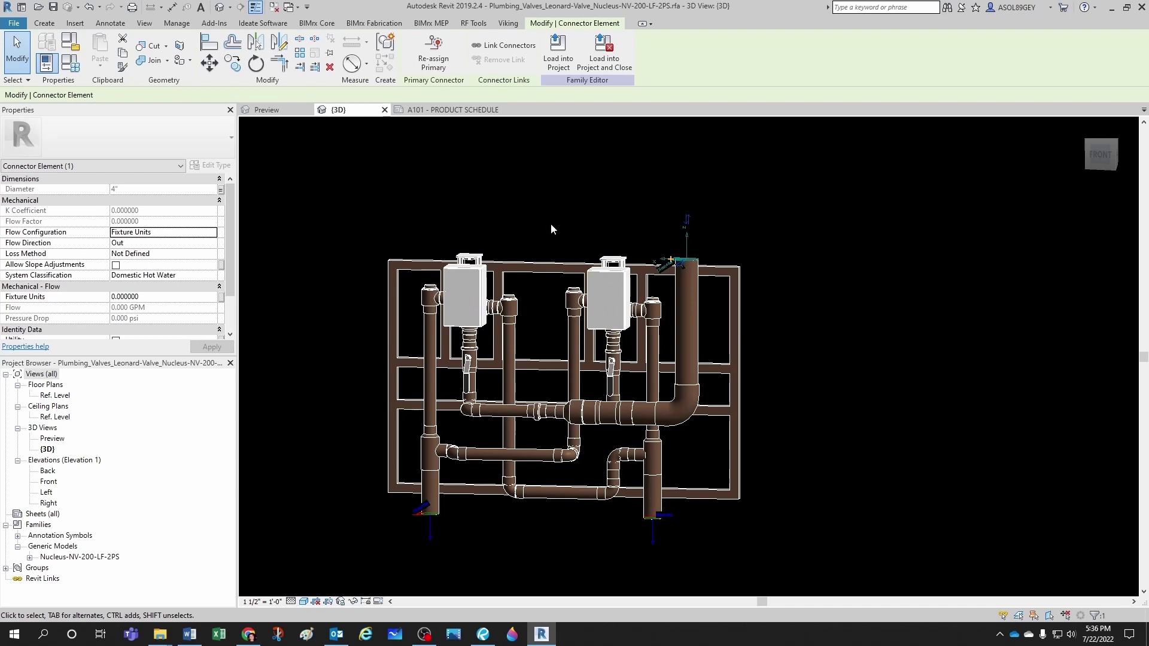
left_click(221, 298)
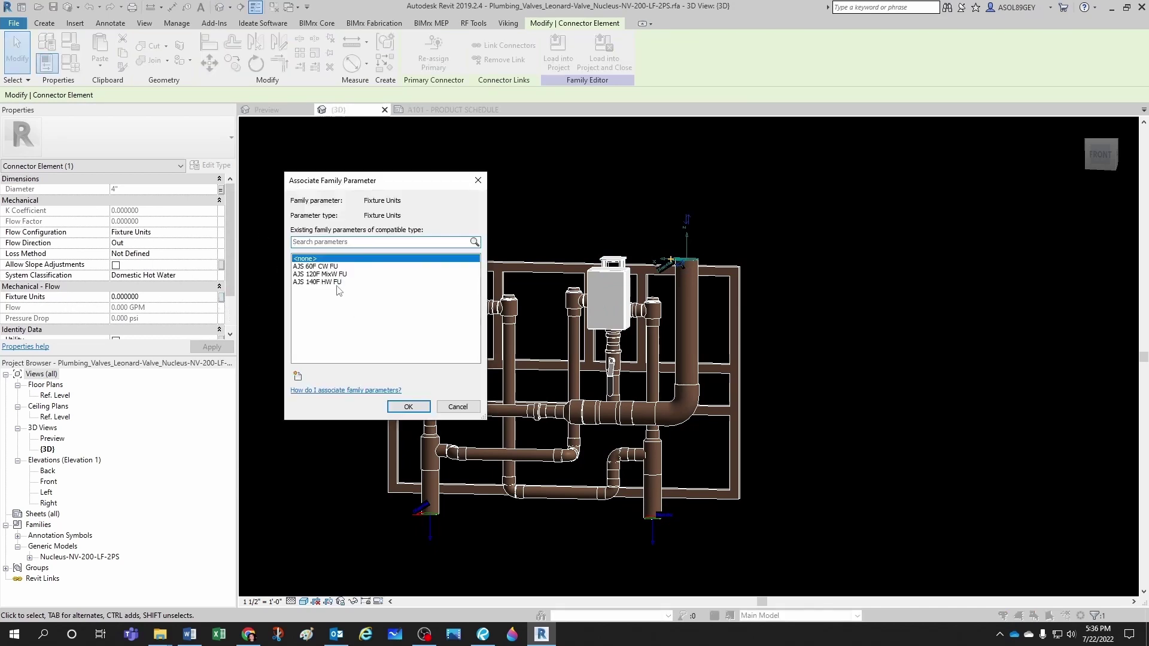
left_click(333, 282)
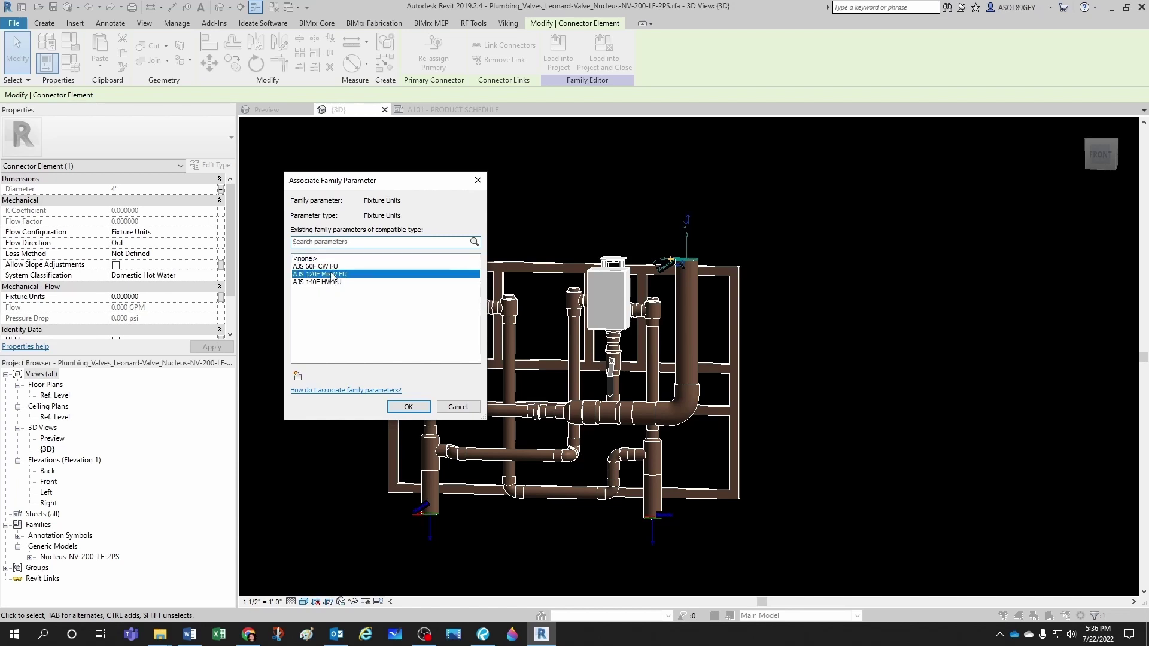
left_click(407, 407)
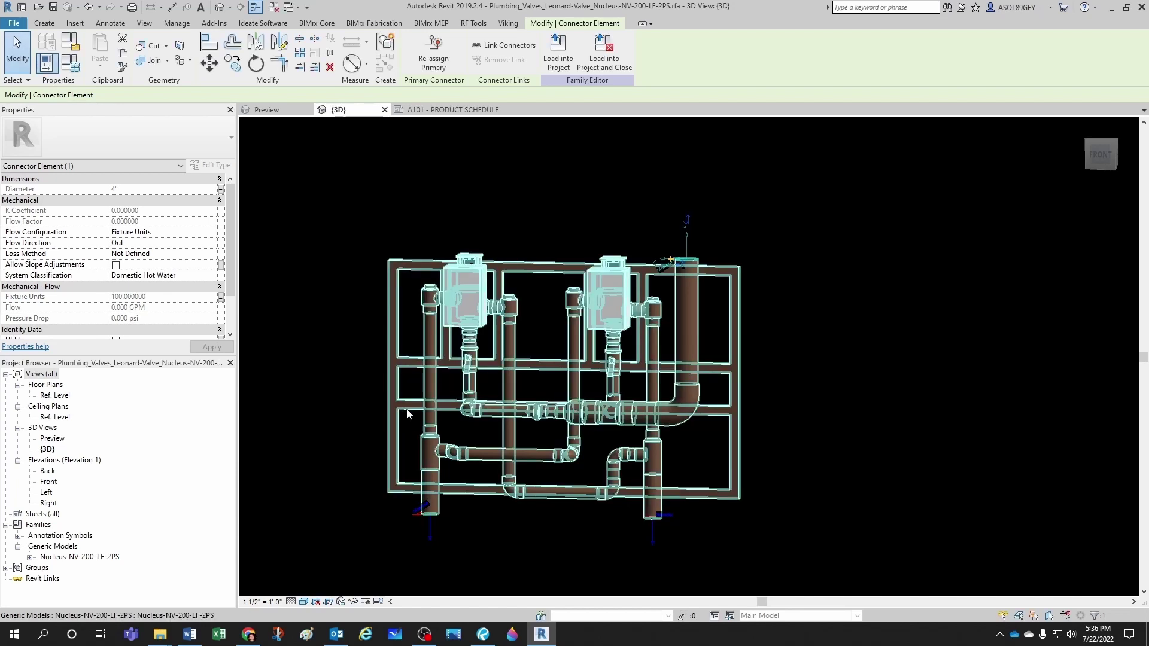
left_click(850, 344)
- Set the family parameter AJS 120F MixW FU to 200 for the NV-200-LF-2PS type and accept the change
scroll(733, 293, "down", 1)
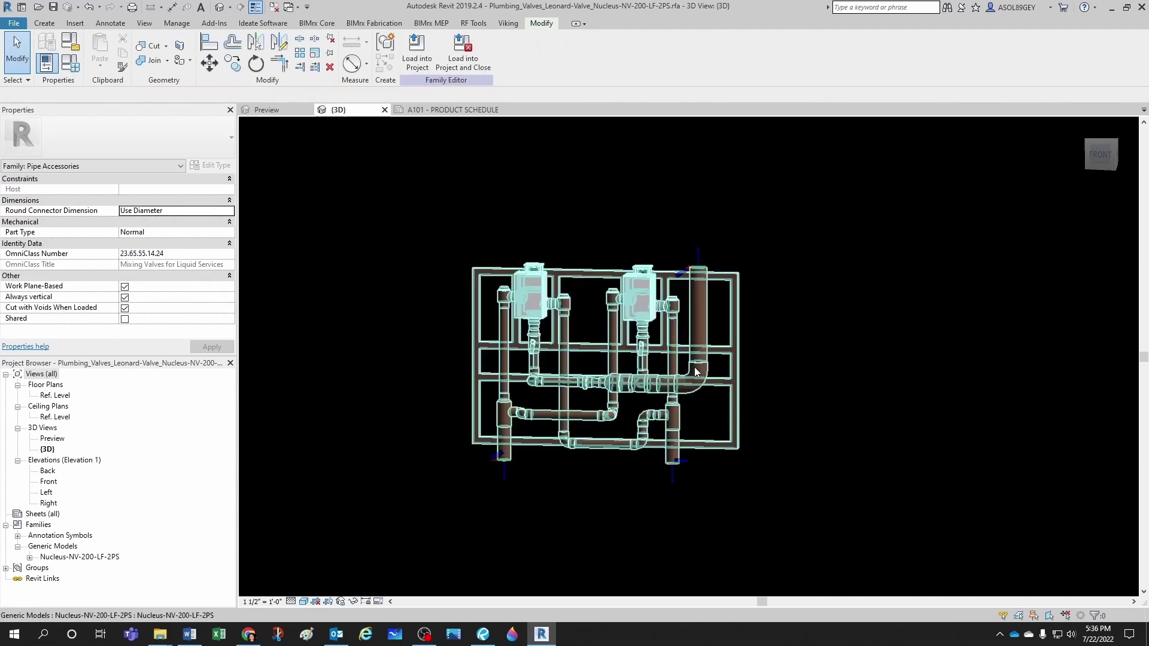
scroll(644, 433, "up", 1)
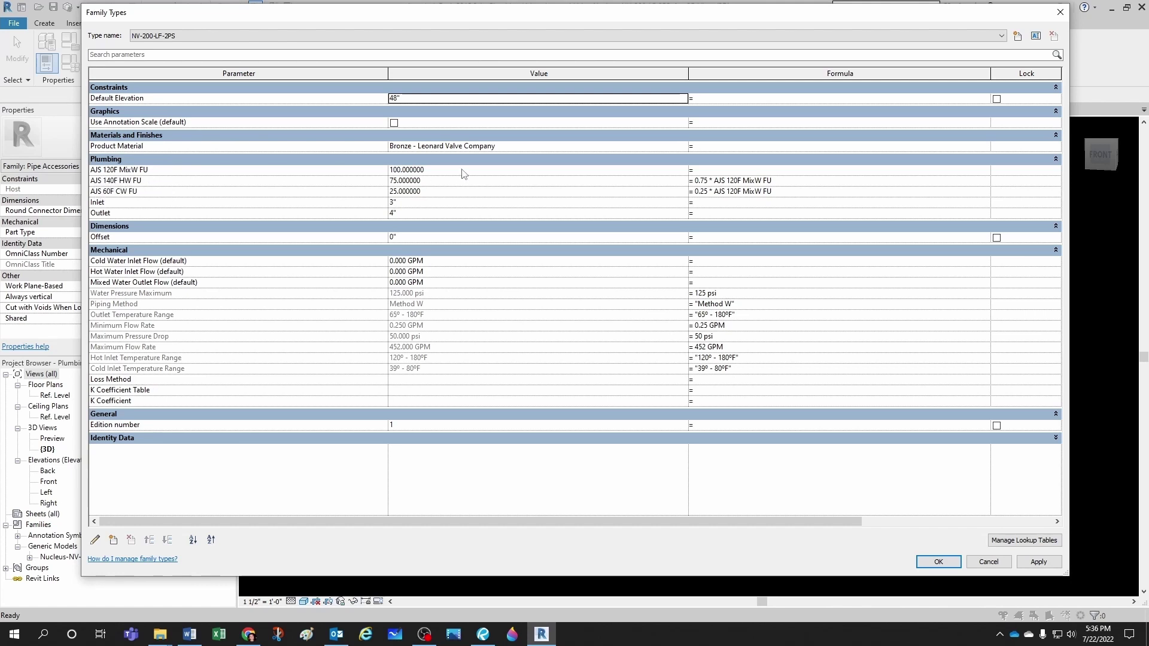
left_click(438, 173)
type("2")
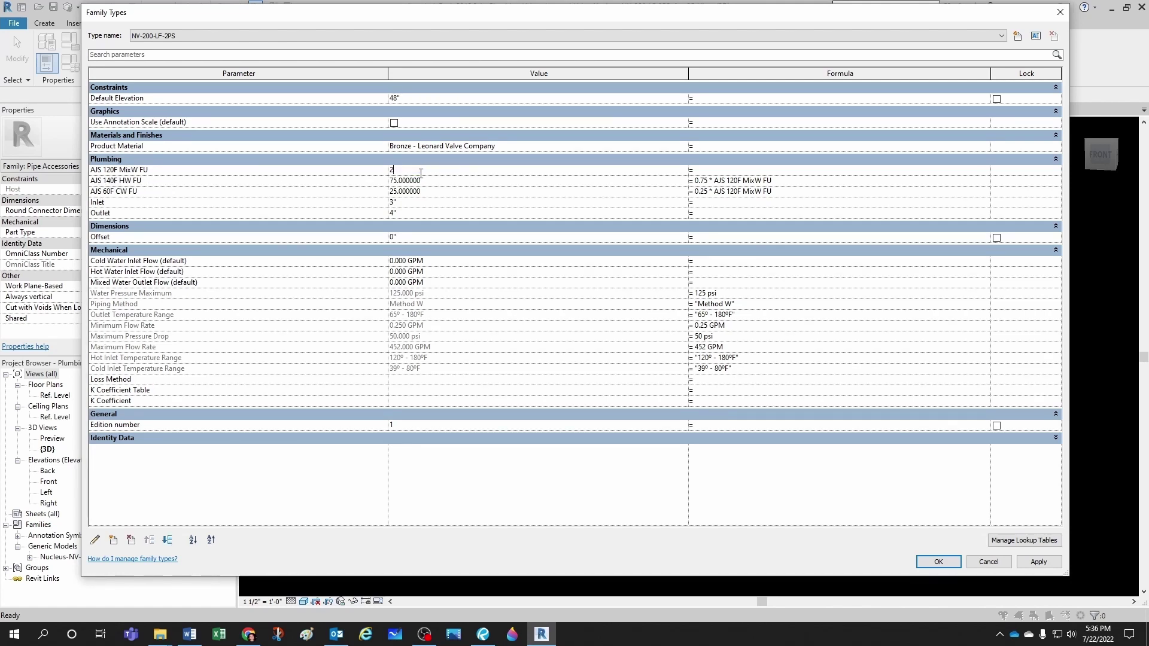
left_click(492, 206)
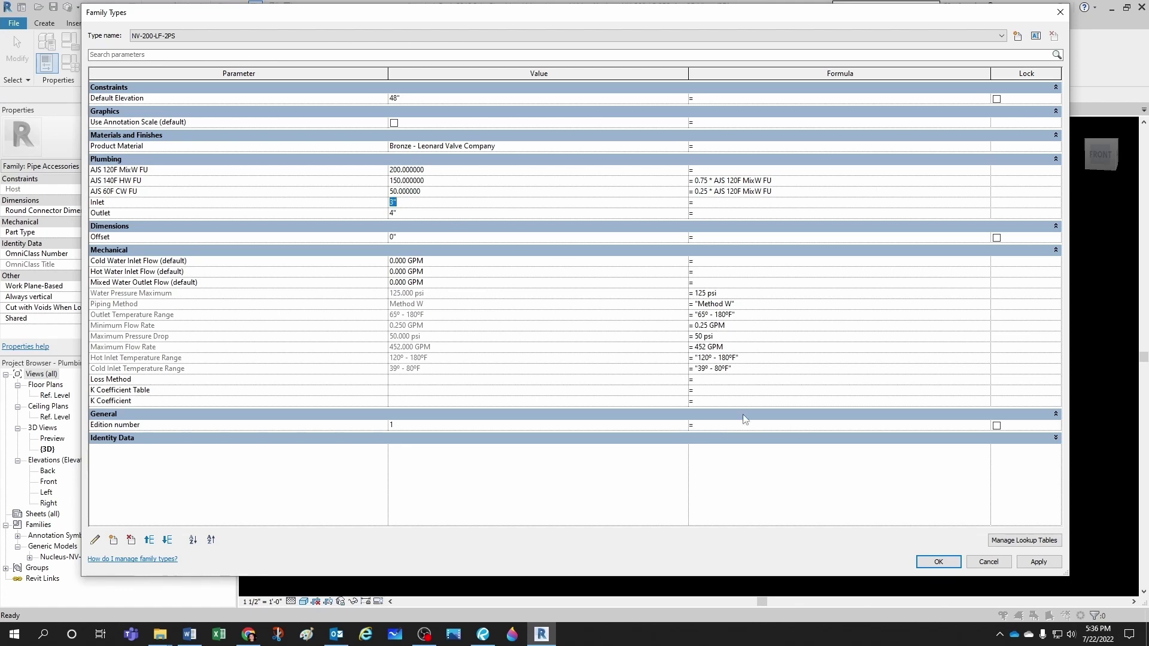
left_click(938, 562)
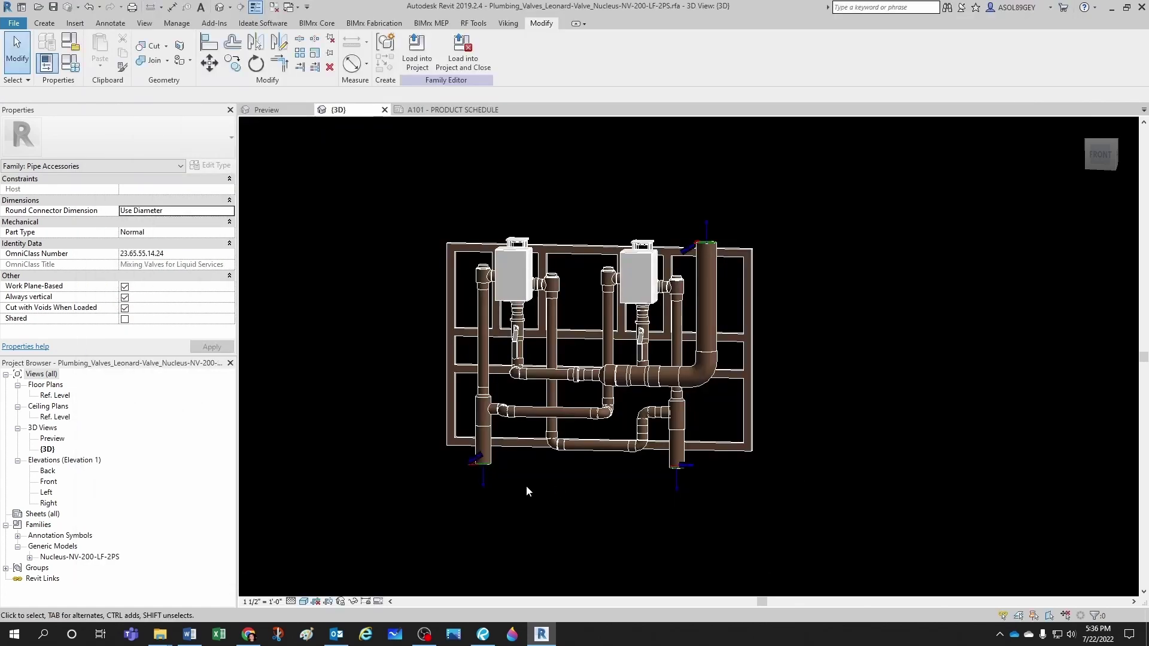
- Check the fixture units on the hot water and cold water inlet connectors
left_click(482, 481)
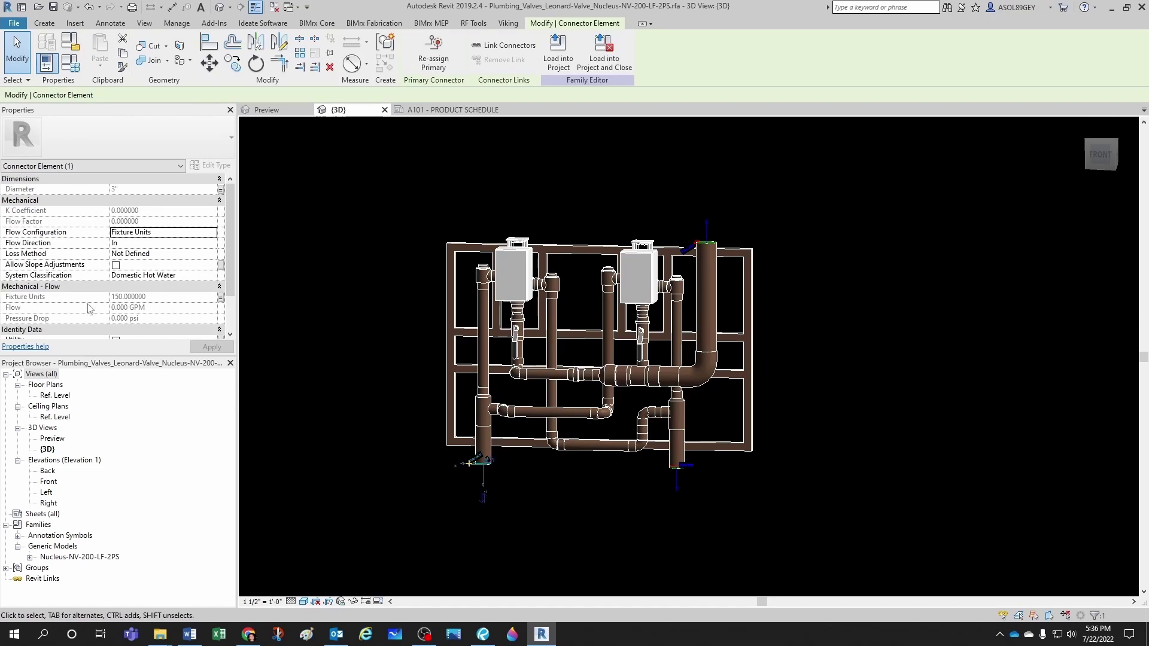
left_click(611, 501)
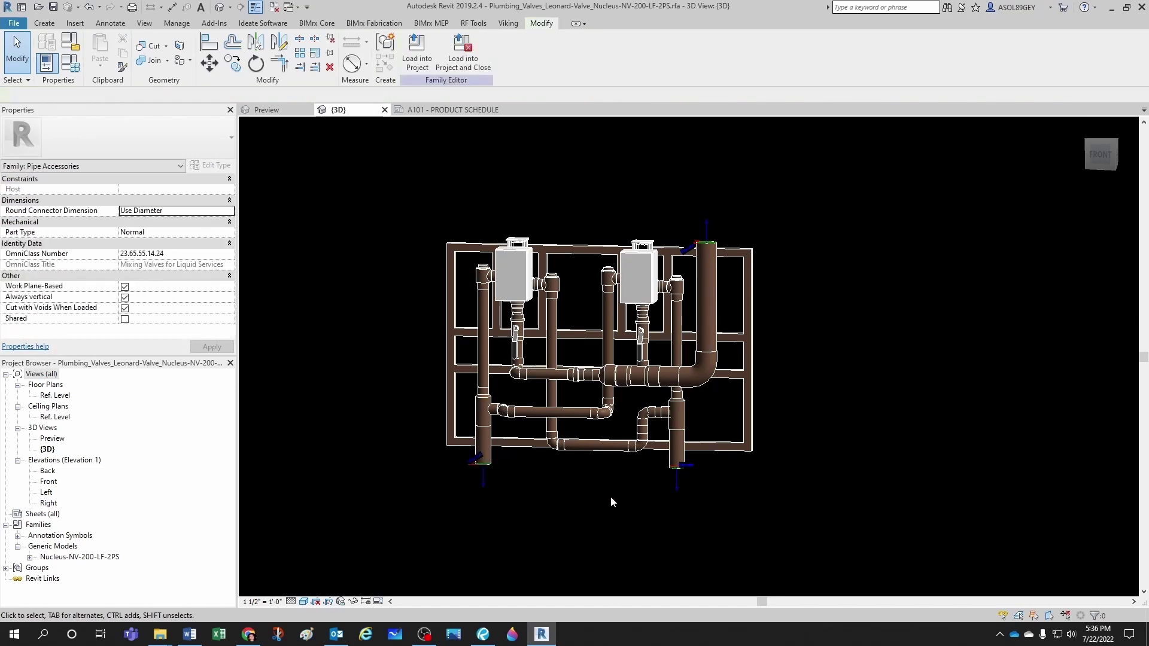
left_click(677, 479)
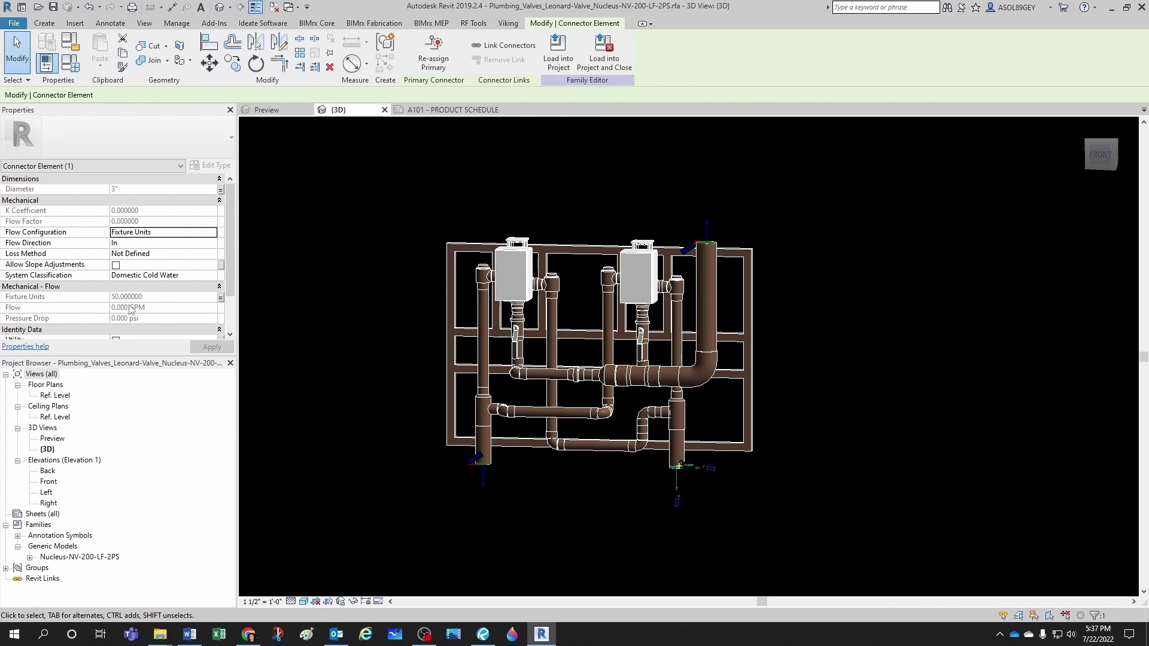
left_click(612, 482)
- Set the flow configuration of the 4" mixed water outlet connector to Calculated
scroll(612, 481, "down", 1)
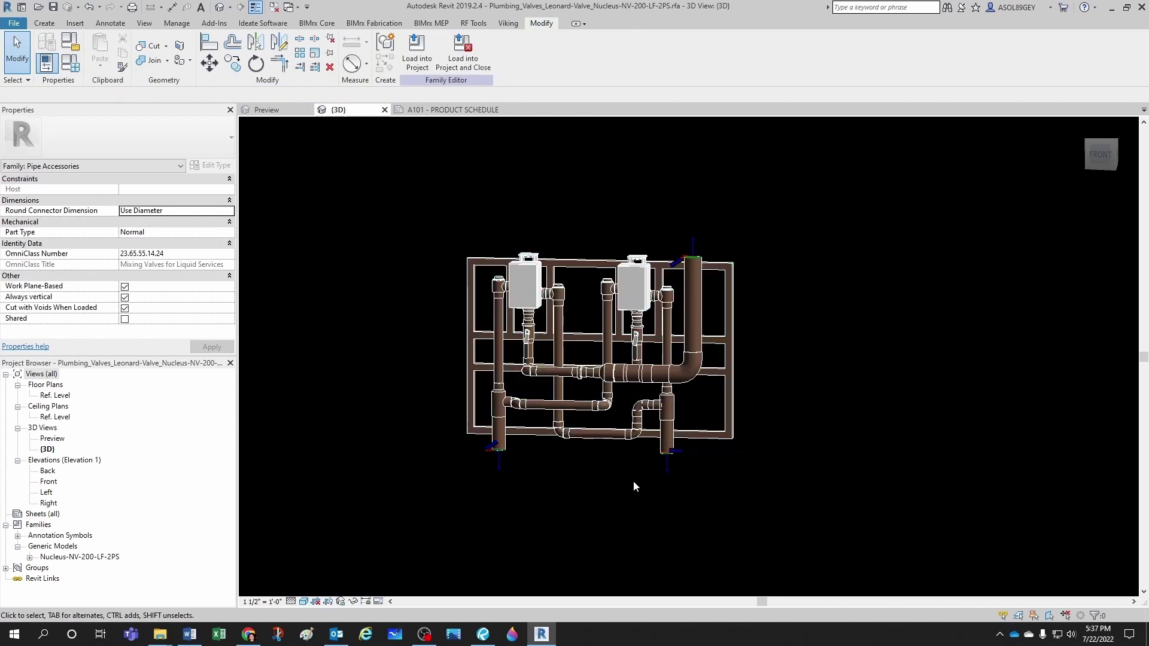
scroll(759, 329, "down", 2)
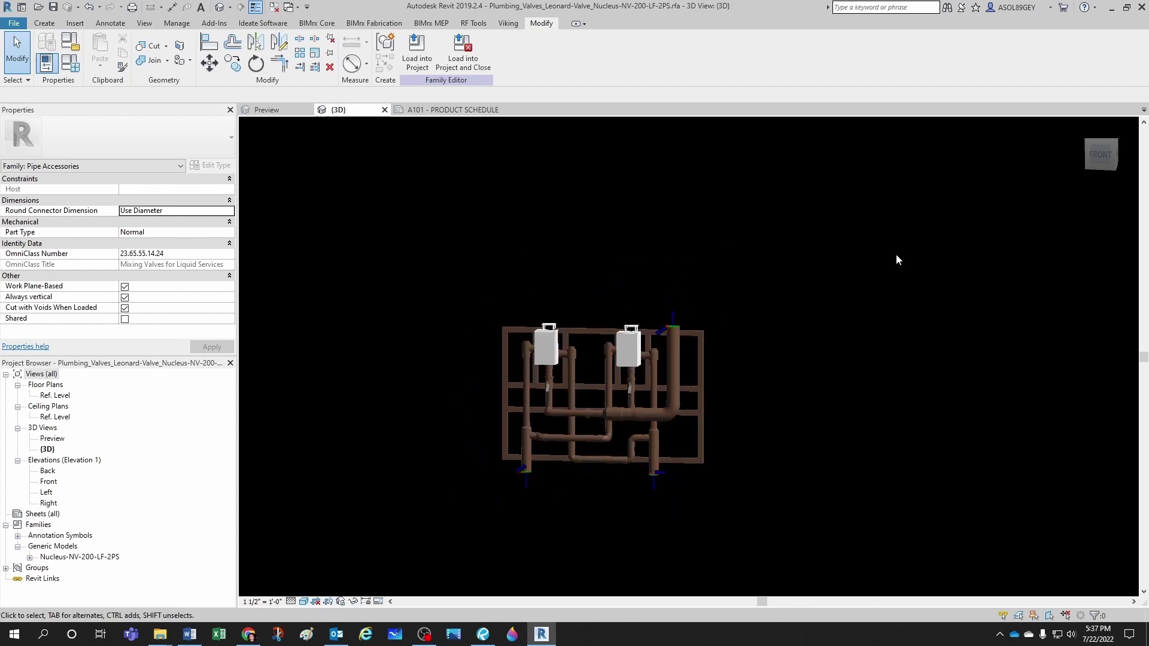
scroll(691, 326, "up", 3)
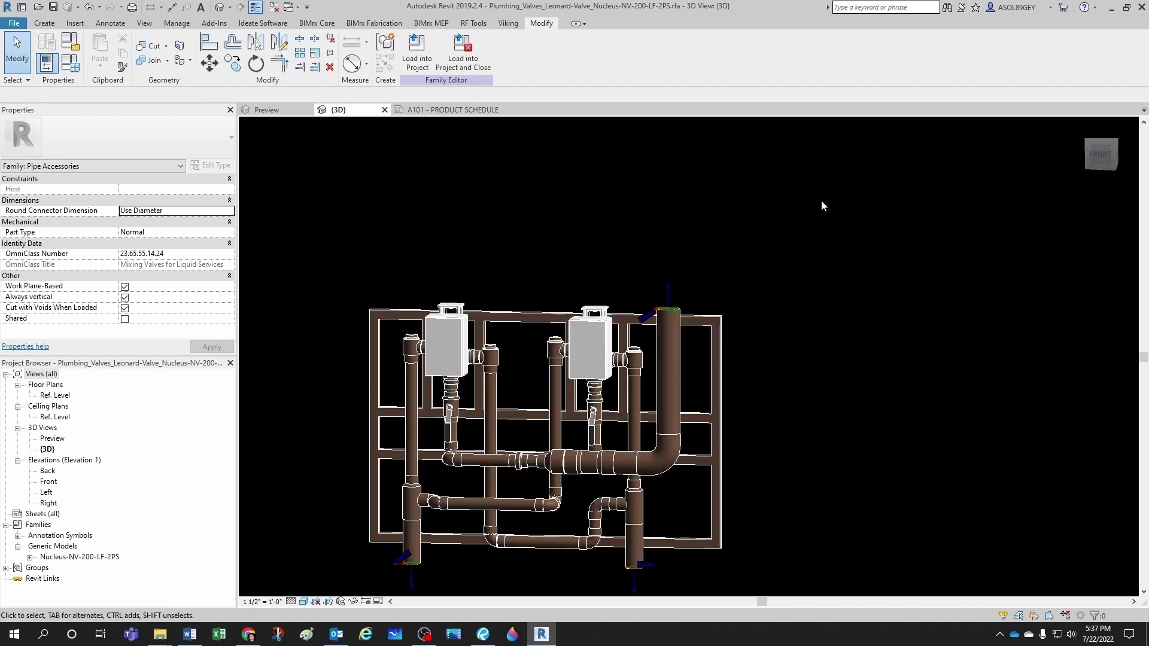
left_click(665, 290)
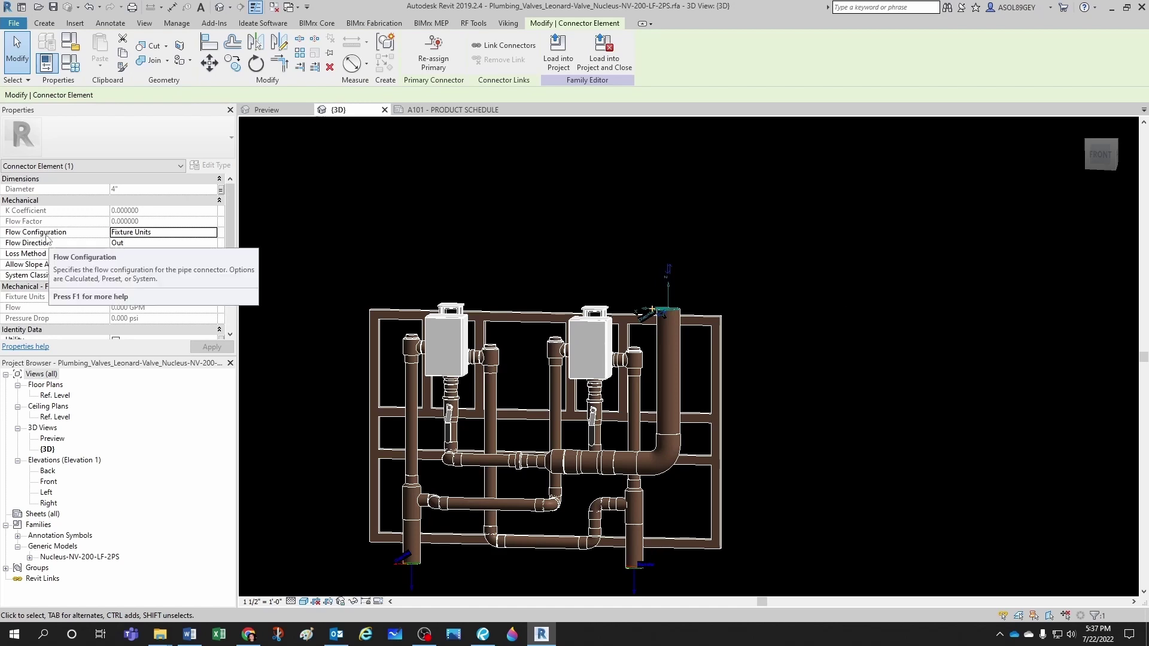
left_click(212, 234)
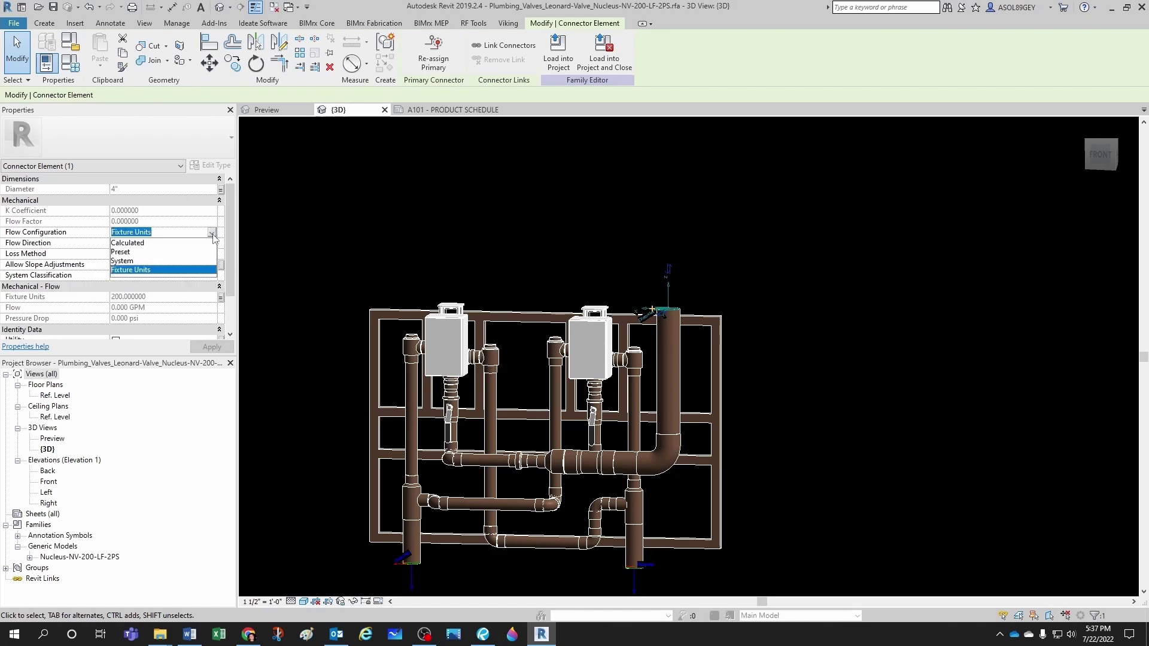
left_click(127, 243)
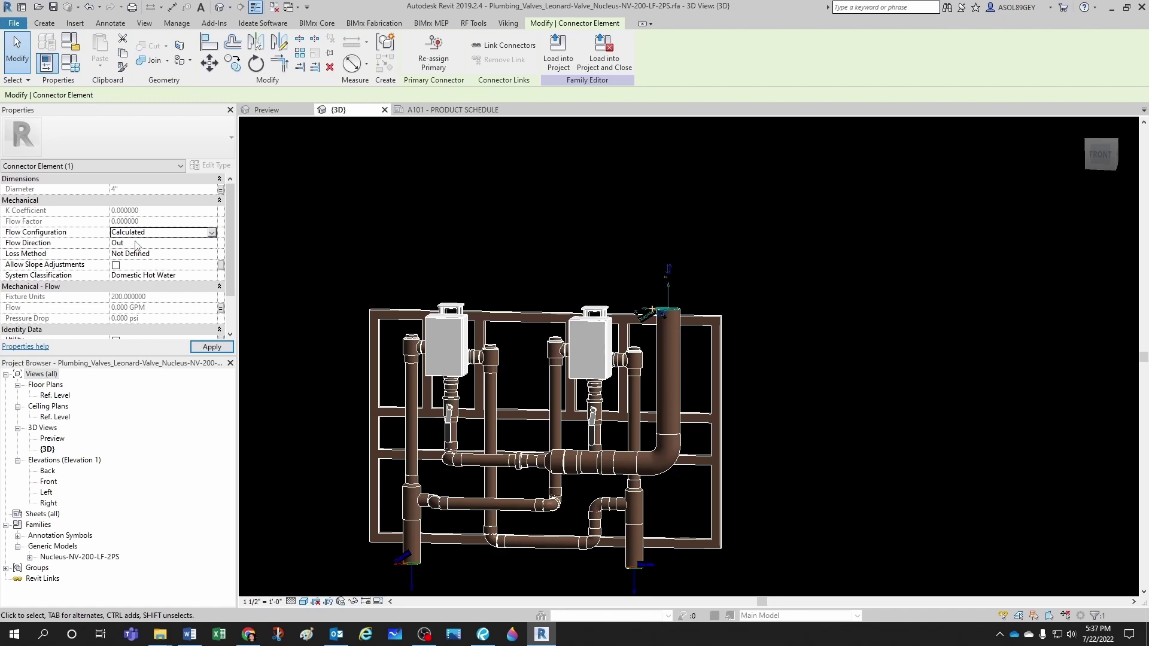
left_click(423, 210)
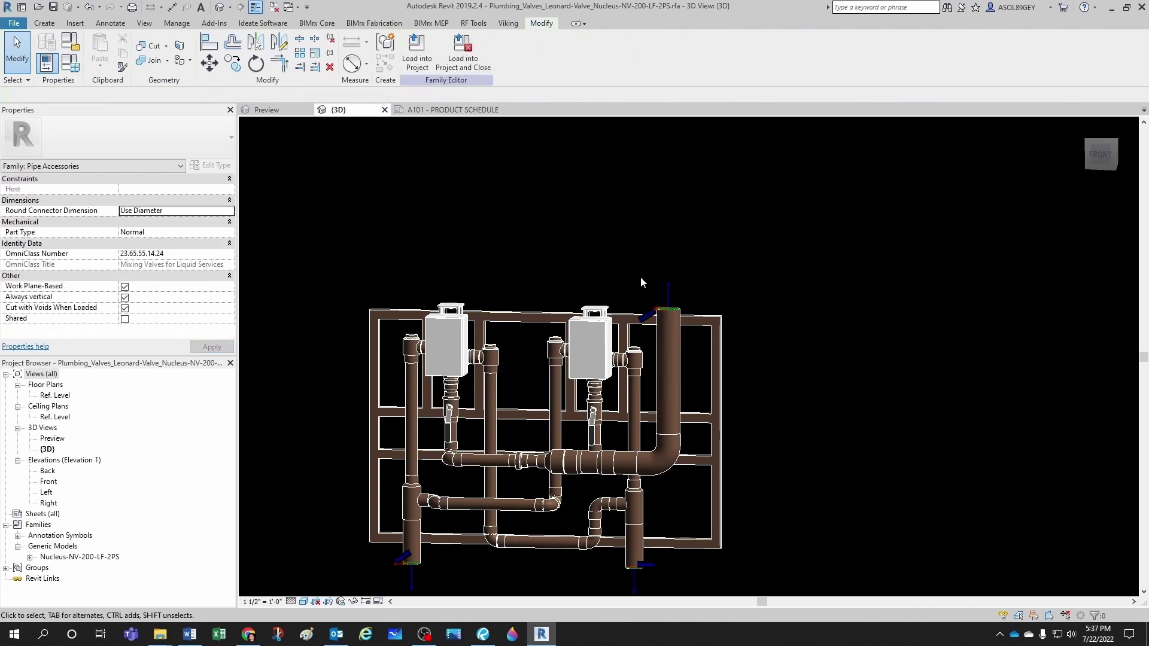
scroll(832, 212, "down", 2)
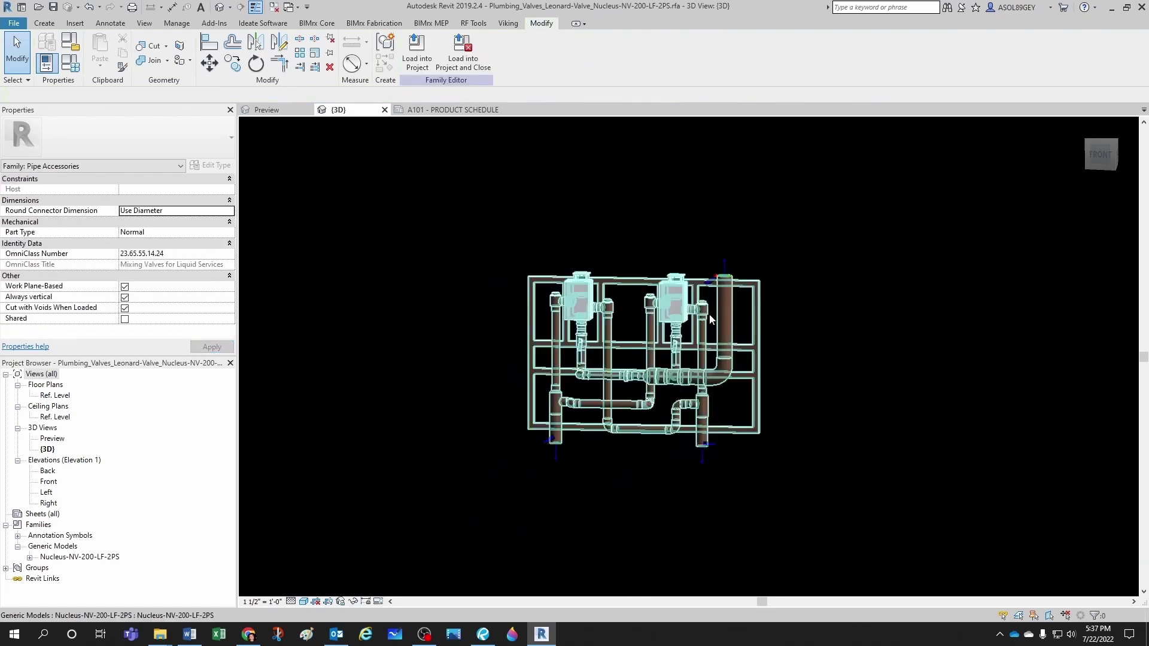
scroll(713, 435, "up", 1)
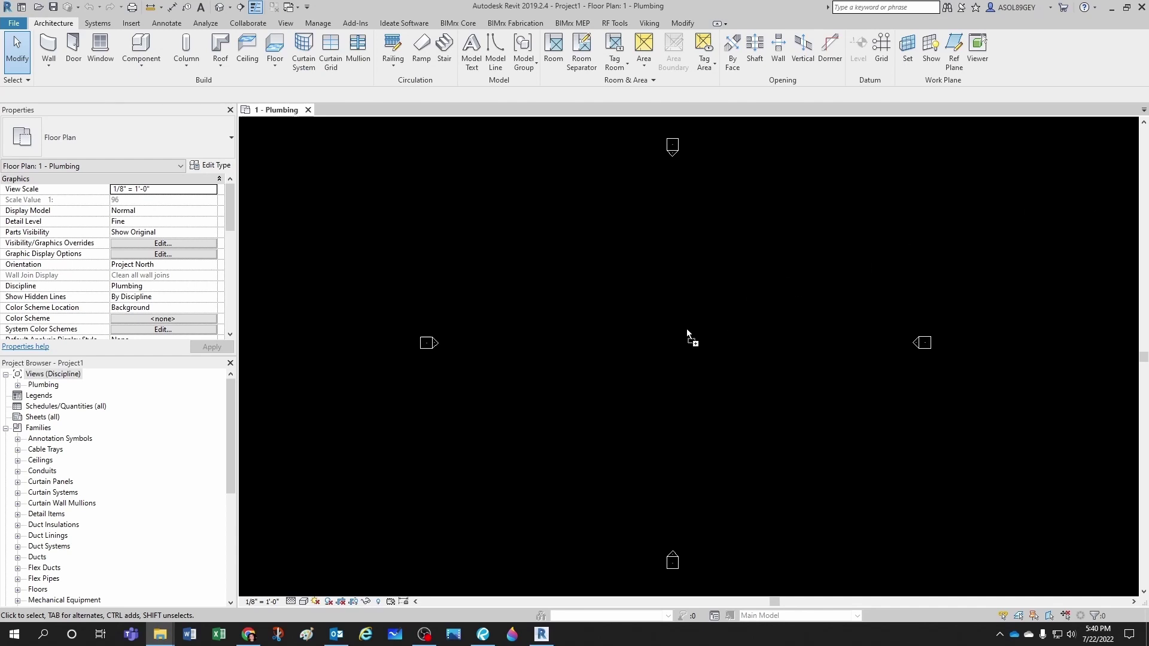
- Place an instance of the NV-200-LF-2PS mixing valve on the work plane in the 1 - Plumbing floor plan
key("c")
key("m")
left_click(572, 64)
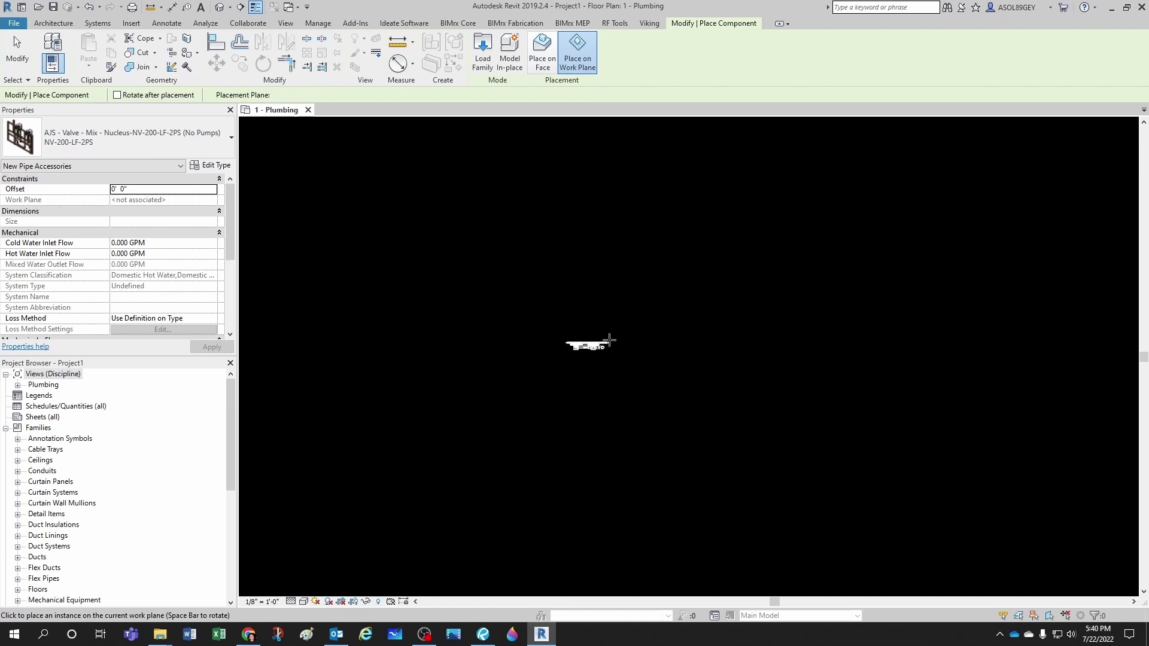
left_click(587, 344)
key("Escape")
key("Escape")
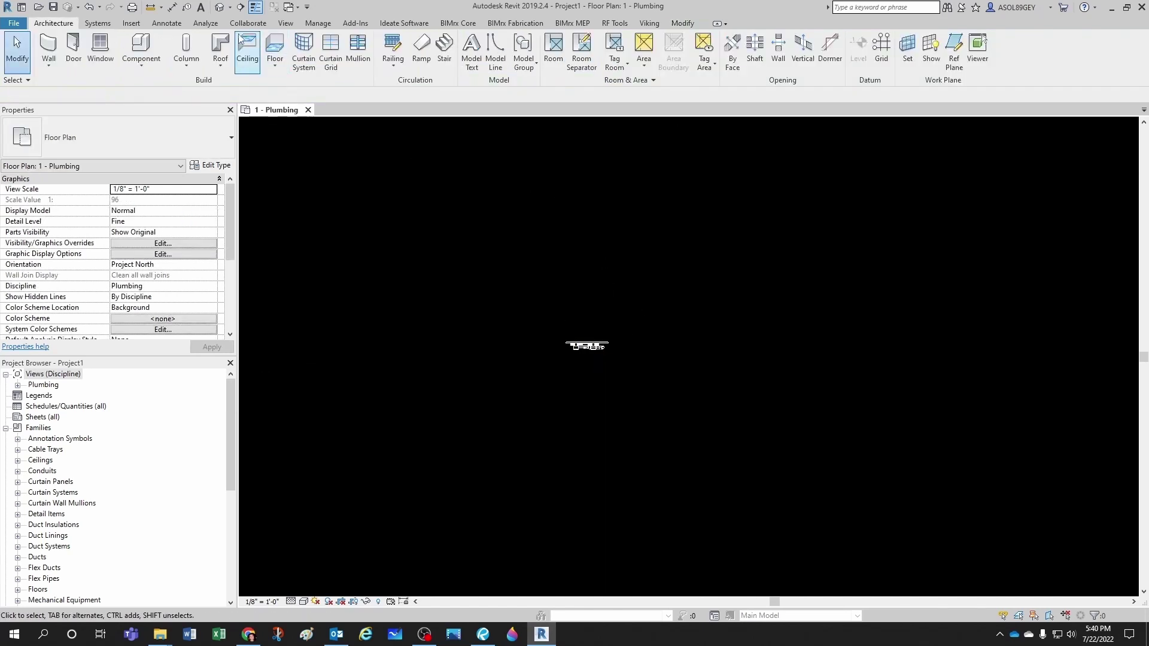
- Open the project's default 3D view and show it at Fine detail level with a shaded visual style
left_click(219, 6)
scroll(588, 327, "up", 5)
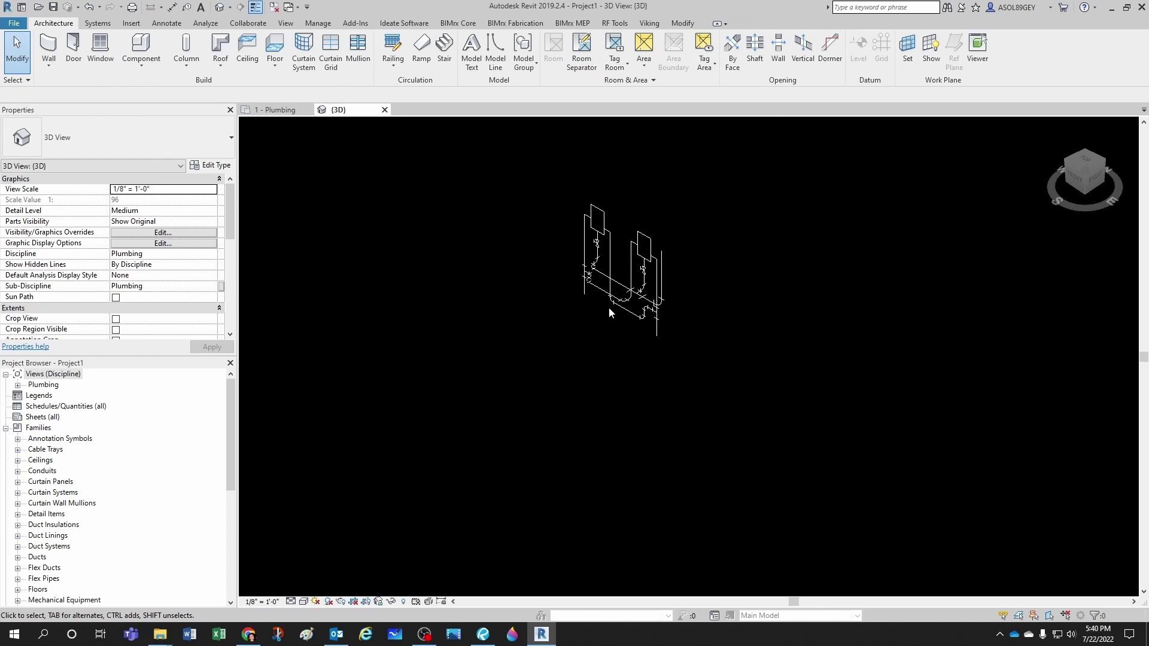
left_click(292, 602)
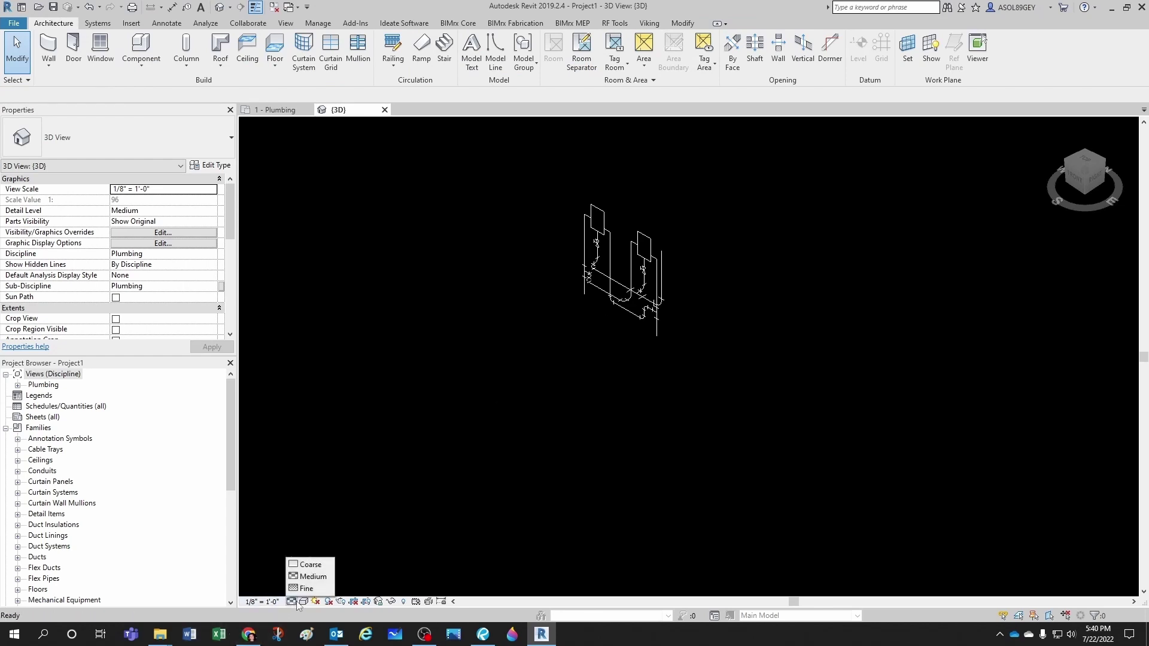
left_click(308, 588)
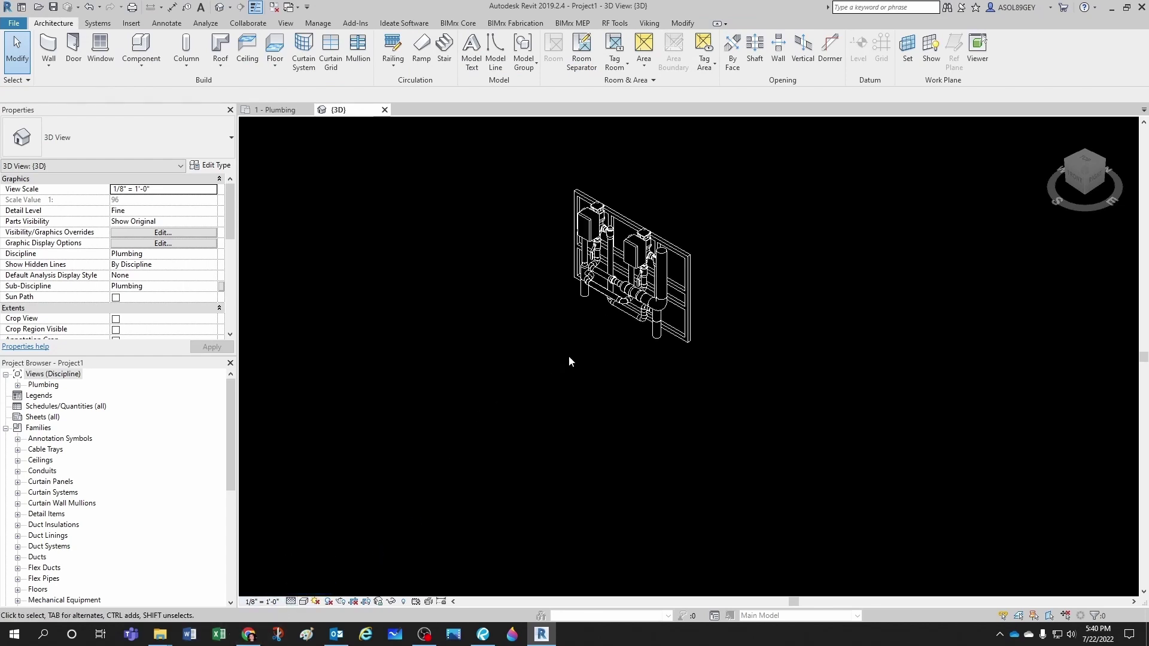
left_click(304, 602)
left_click(340, 557)
scroll(602, 314, "up", 2)
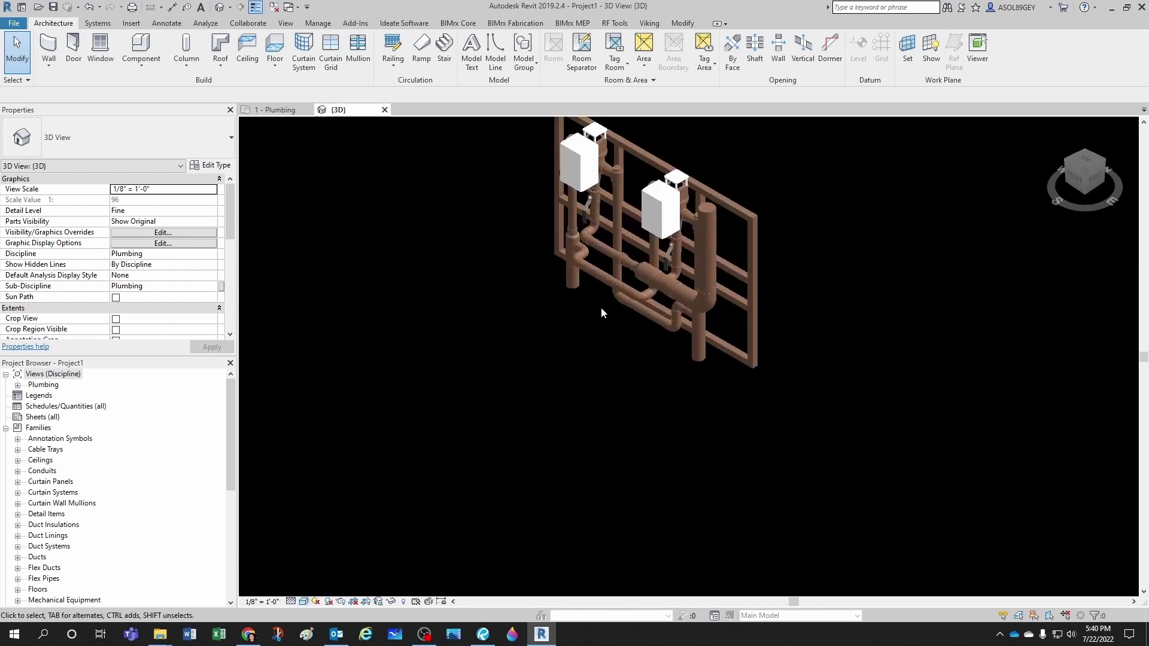
- Start a pipe from the valve's 4" mixed water outlet using the AJS - Supply (Generic) pipe type
scroll(610, 359, "down", 3)
scroll(615, 420, "up", 1)
scroll(615, 420, "down", 1)
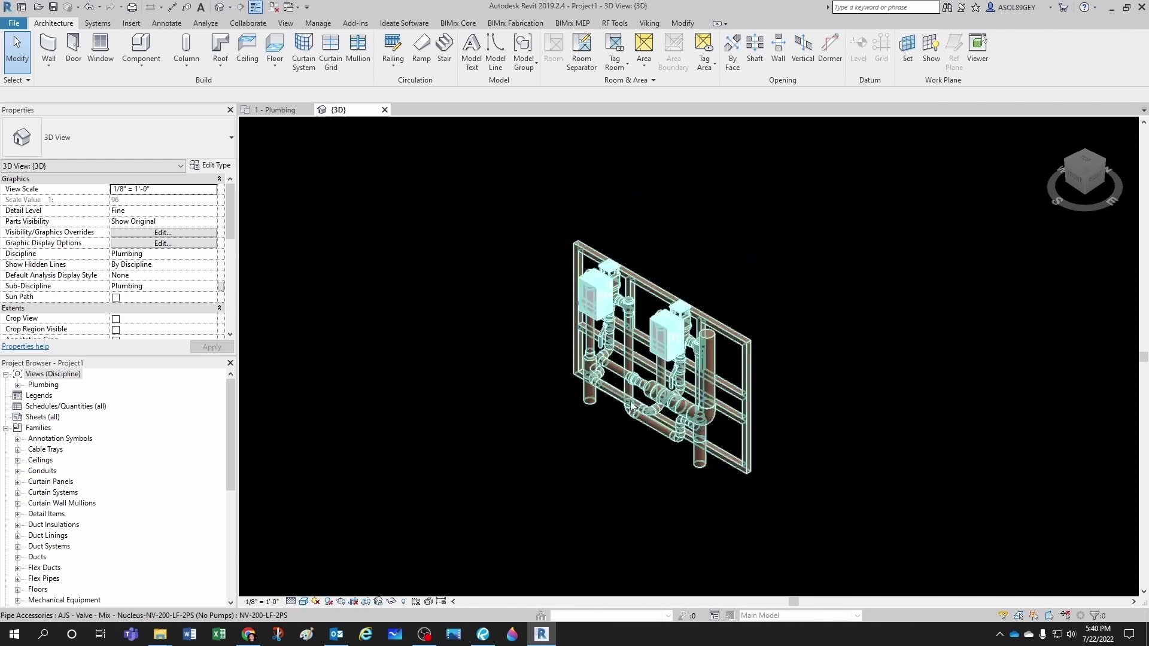
left_click(631, 405)
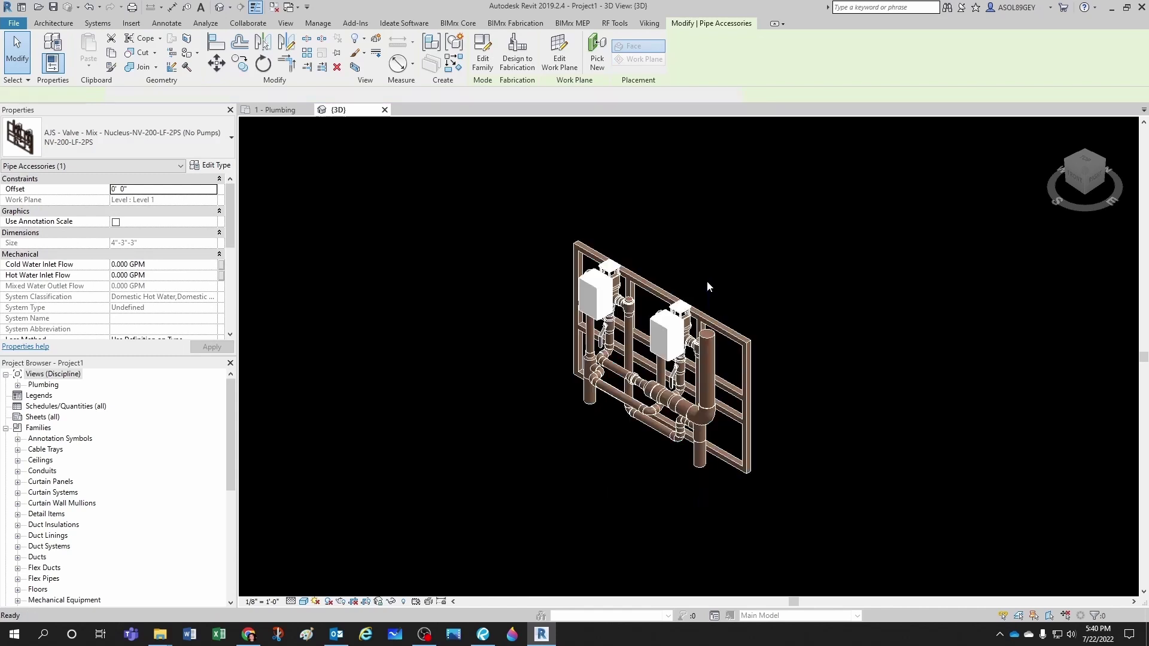
left_click(699, 251)
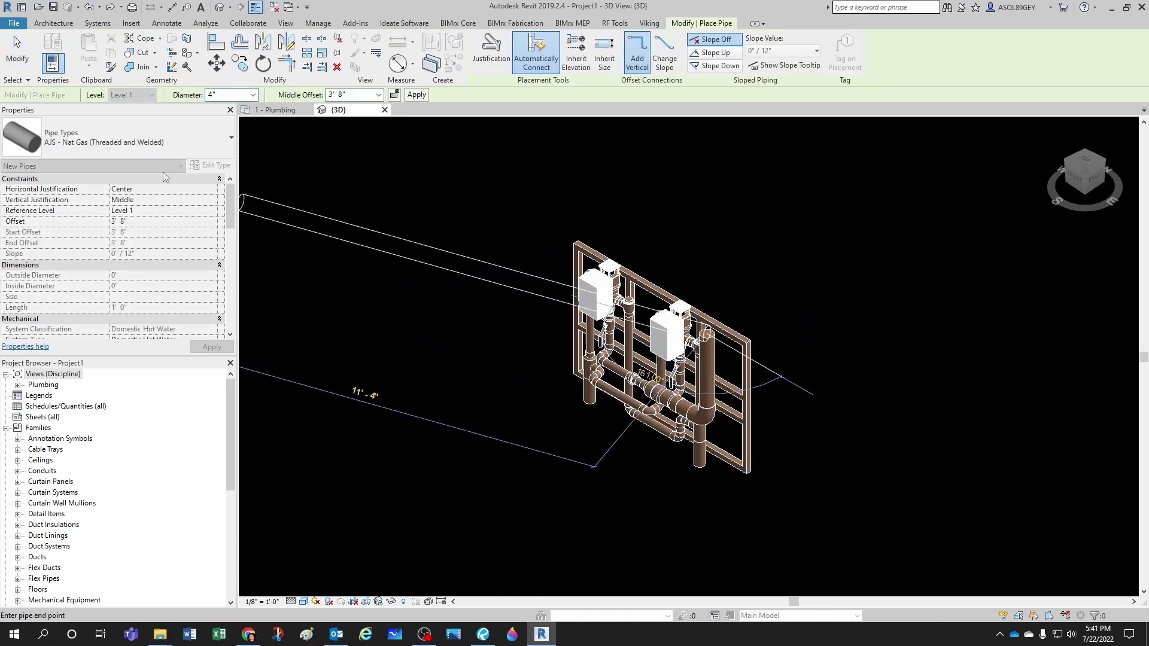
left_click(132, 142)
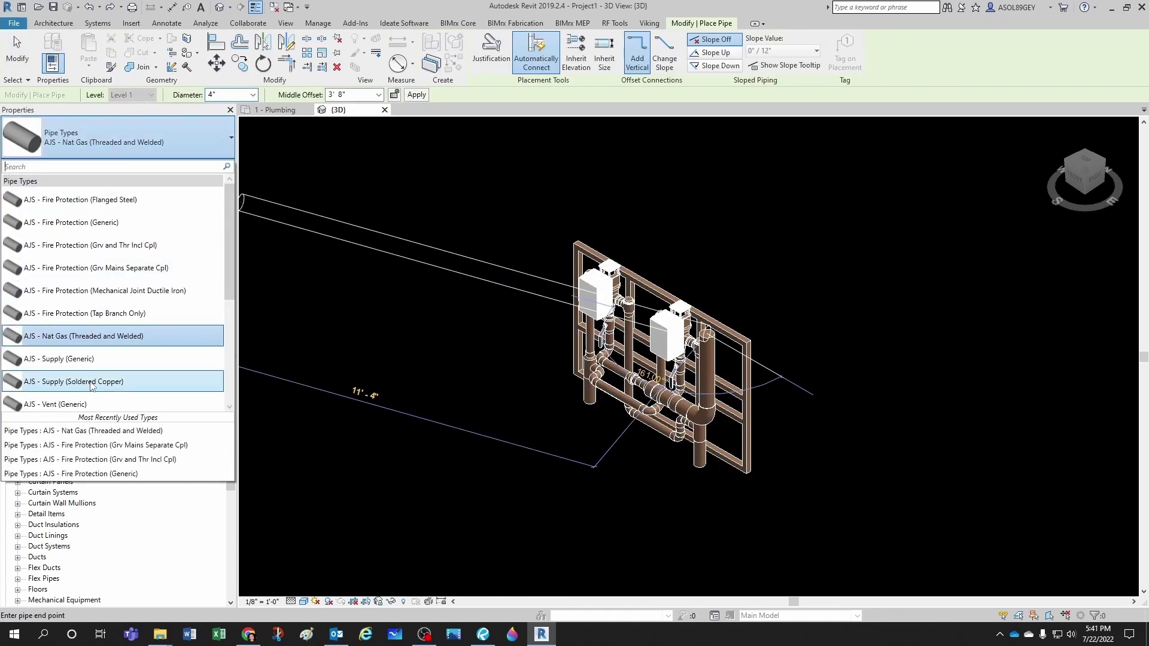
left_click(66, 360)
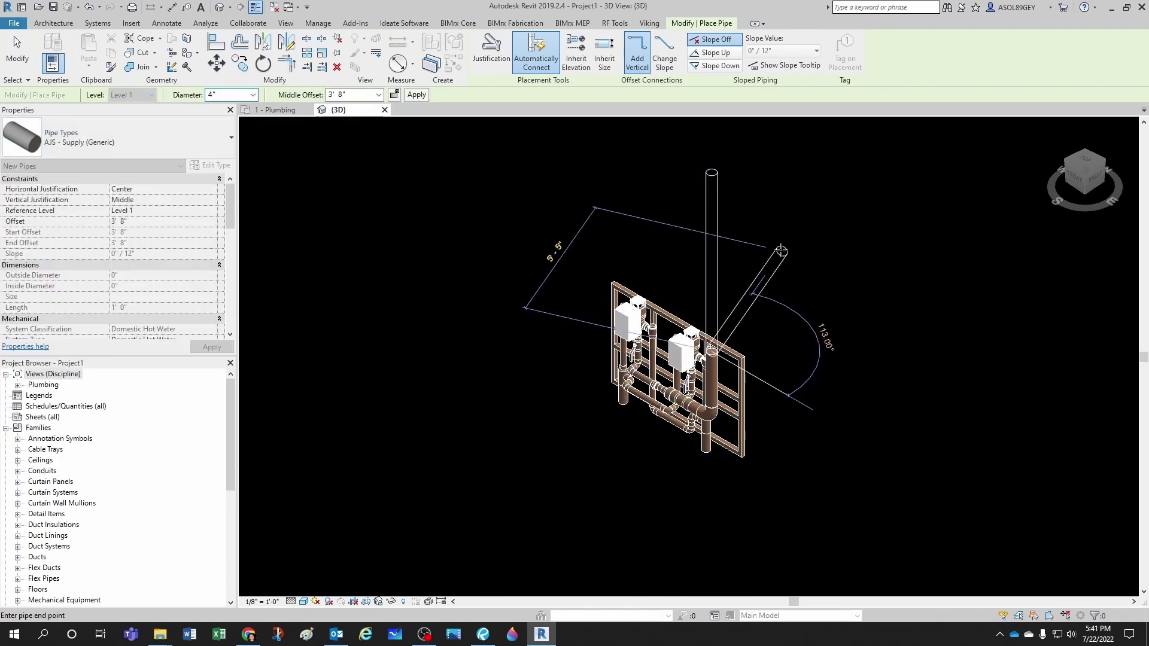
- Run the outlet pipe up to a 10' middle offset and finish it with a short horizontal run perpendicular to the valve frame
left_click(355, 93)
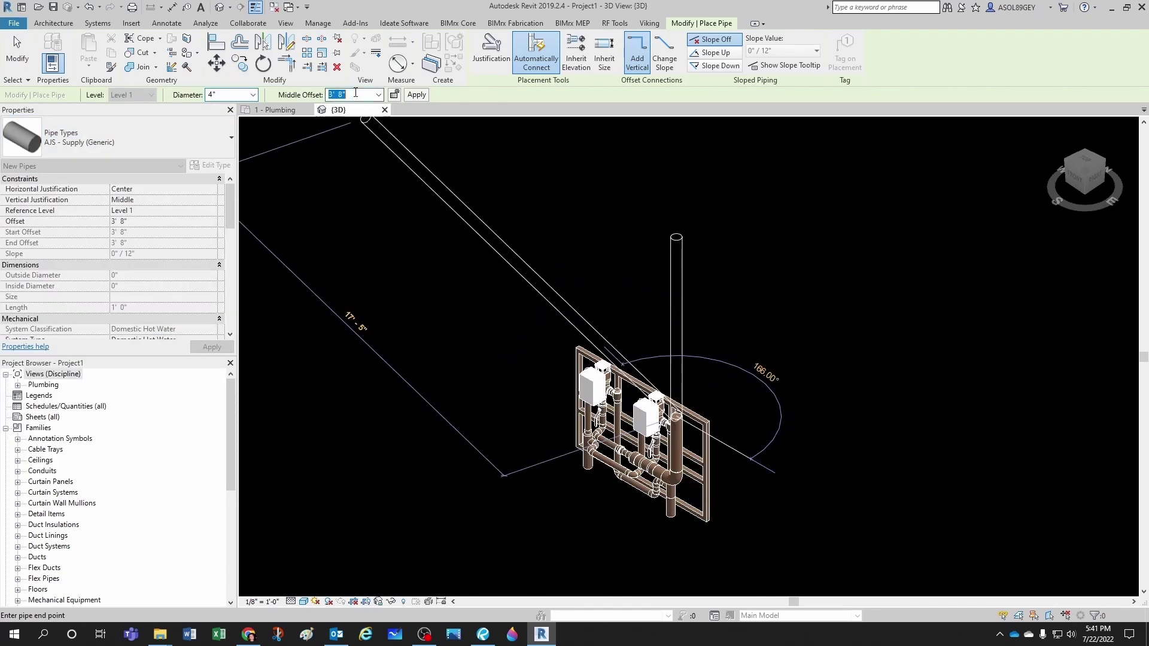
type("10'")
key("Return")
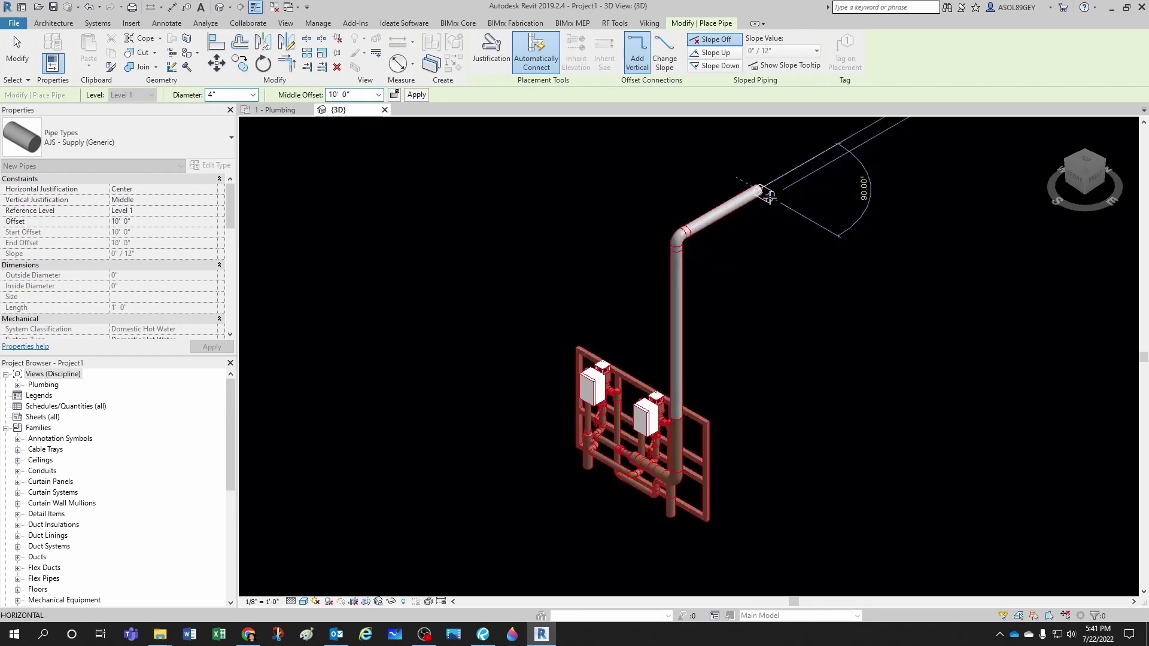
left_click(769, 196)
key("Escape")
key("Escape")
- Draw a 3" pipe from the hot water inlet down to a -1' middle offset, ending in a horizontal run about 1'-5" long
left_click(575, 475)
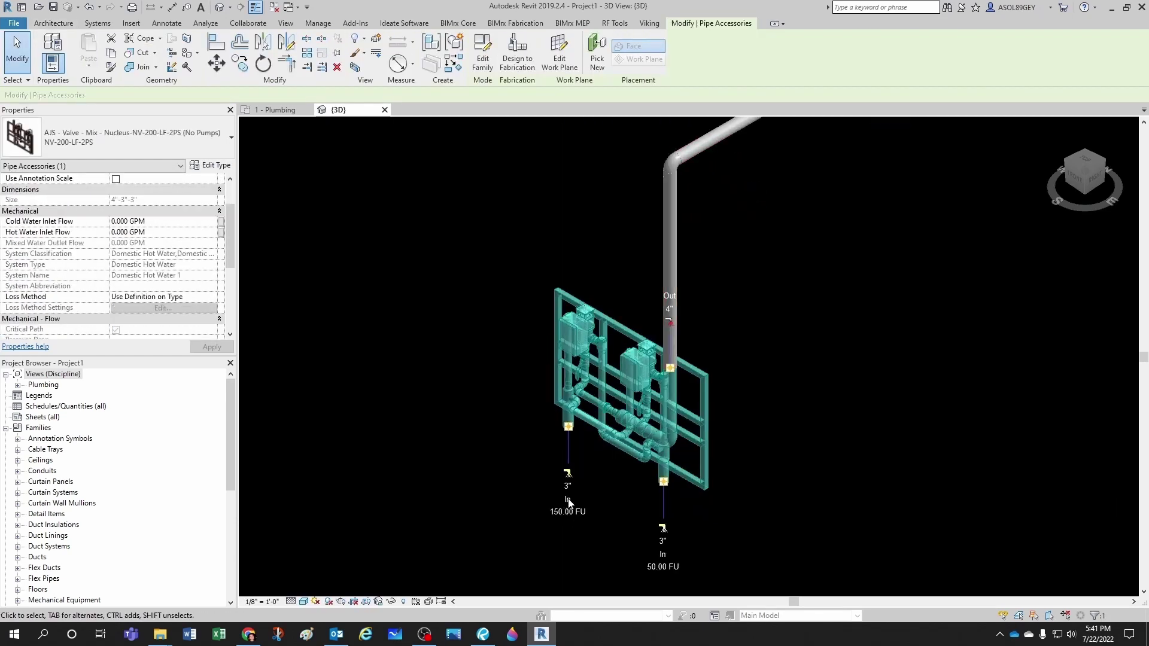
left_click(571, 489)
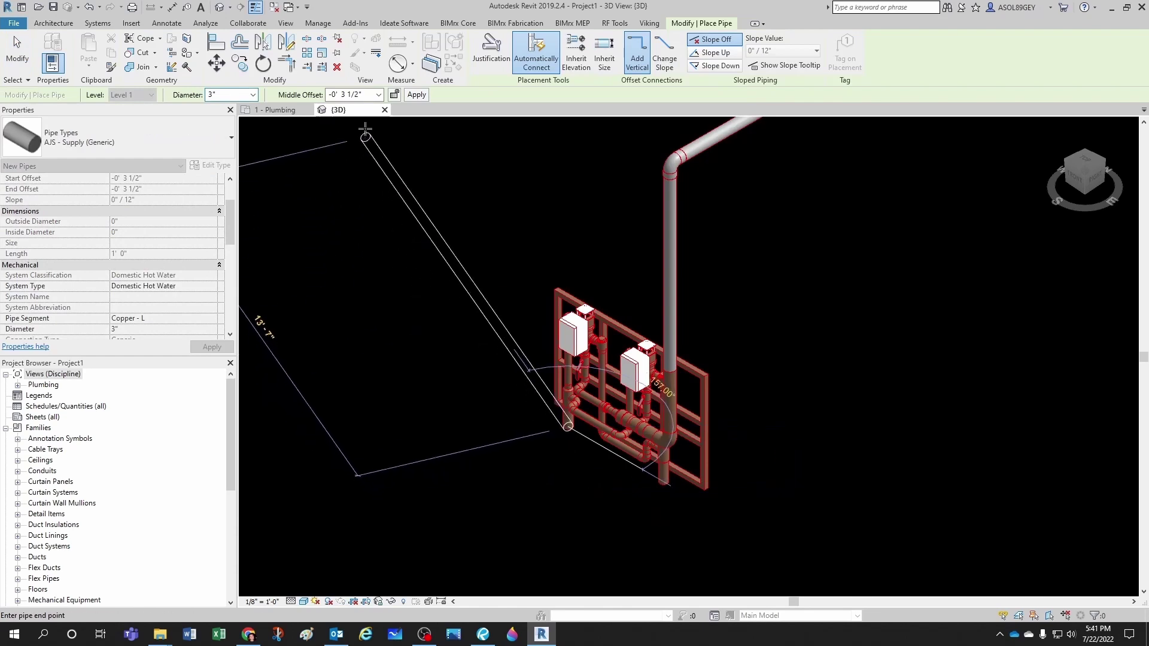
left_click(360, 97)
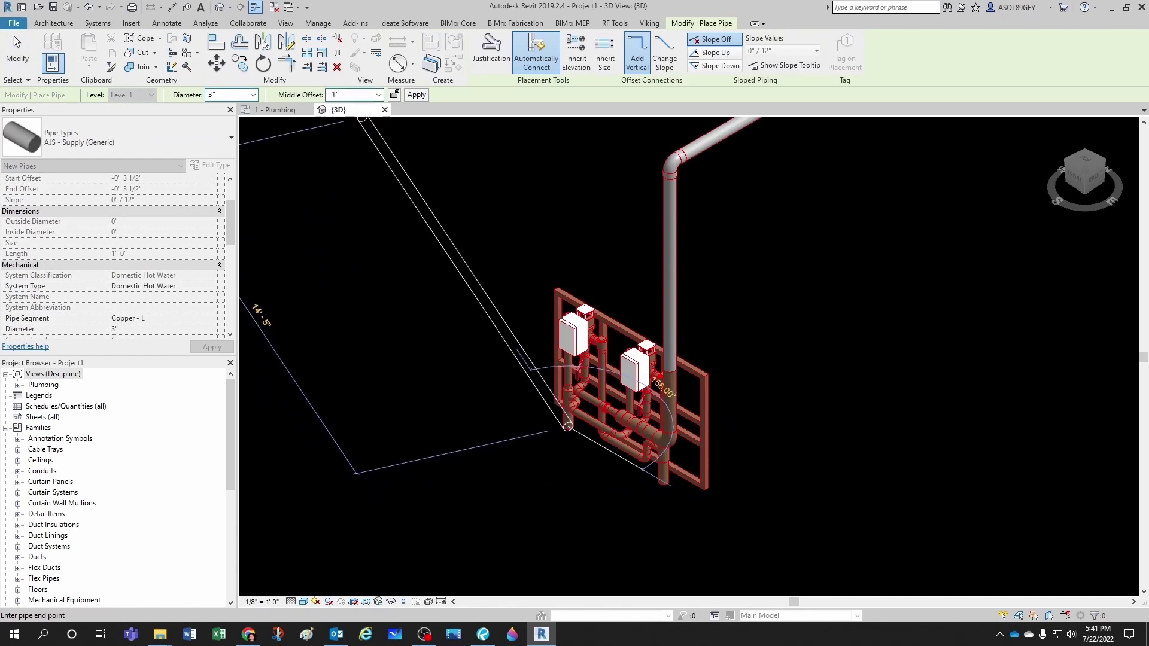
left_click(510, 472)
key("Escape")
key("Escape")
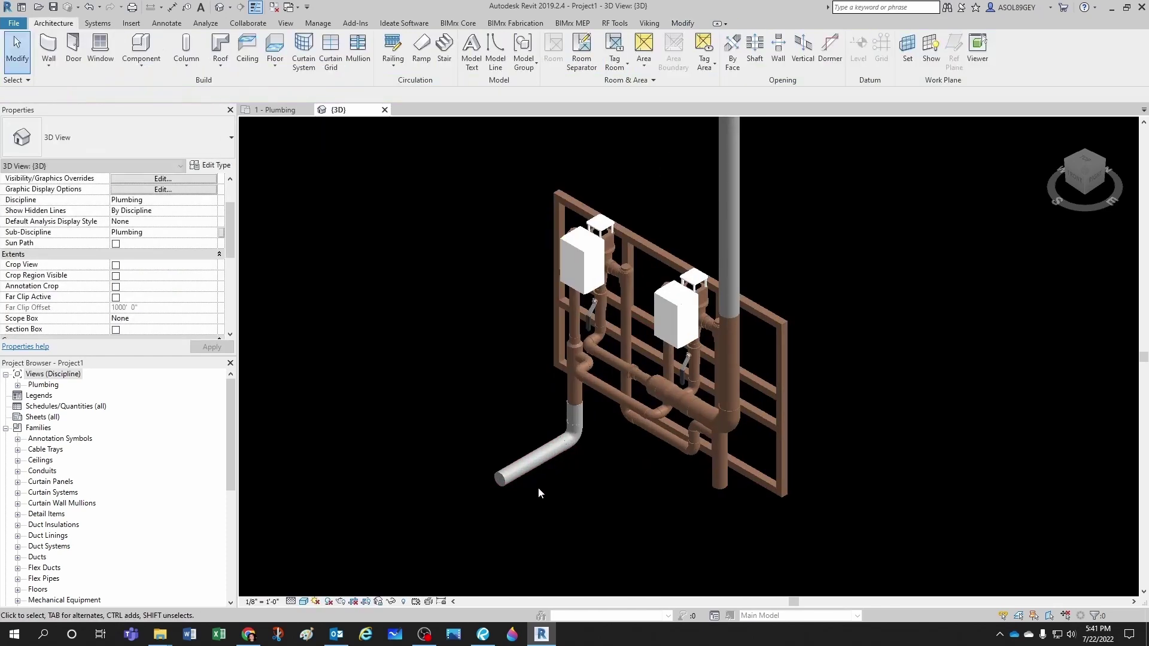
- Change the horizontal hot water inlet pipe's system type to AJSPL - Water - Domestic Hot Water 140°
left_click(551, 462)
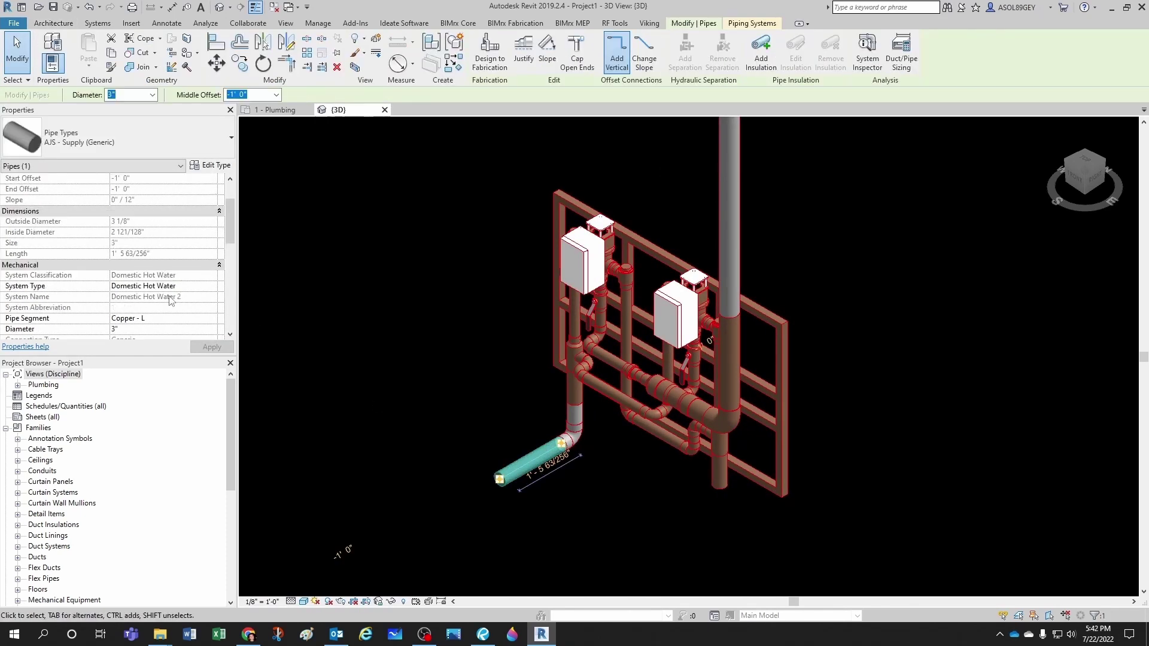
left_click(214, 288)
scroll(213, 315, "up", 10)
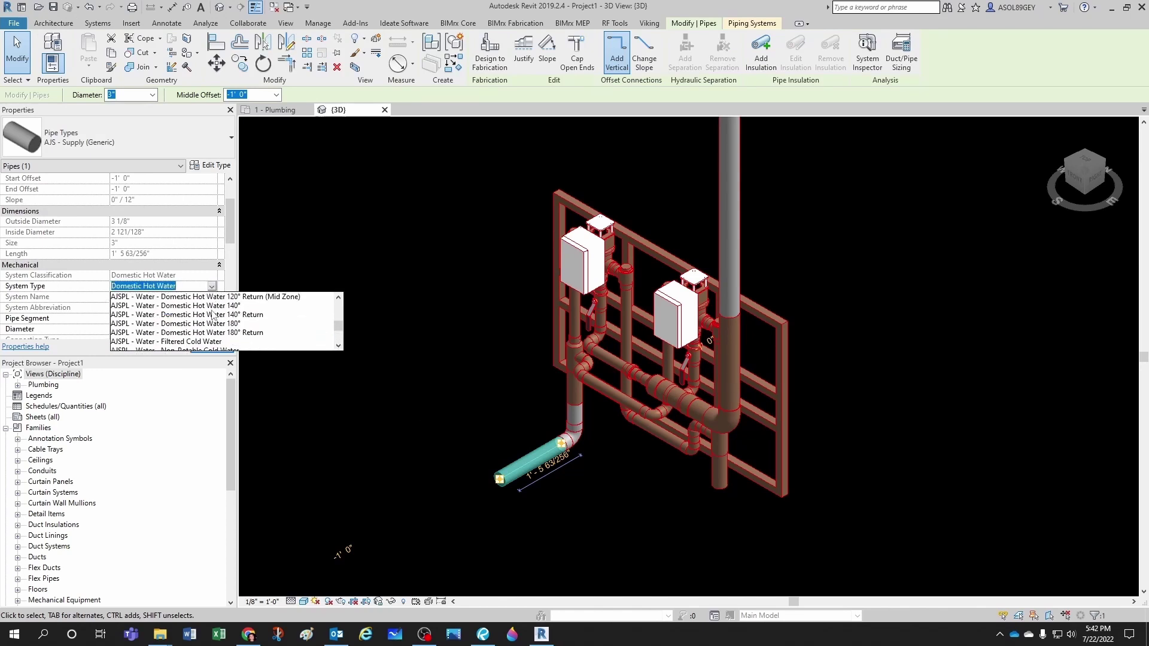
left_click(231, 307)
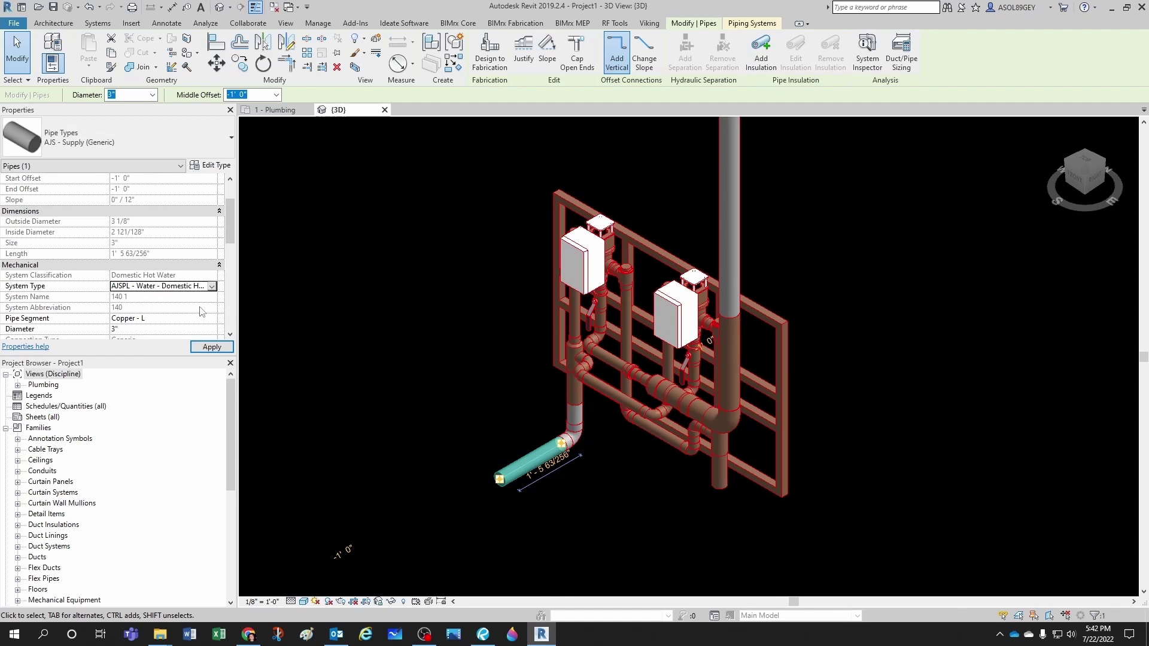
left_click(434, 364)
- Change the vertical mixed water outlet pipe's system type to AJSPL - Water - Domestic Hot Water 120°
scroll(420, 385, "down", 3)
scroll(569, 328, "up", 2)
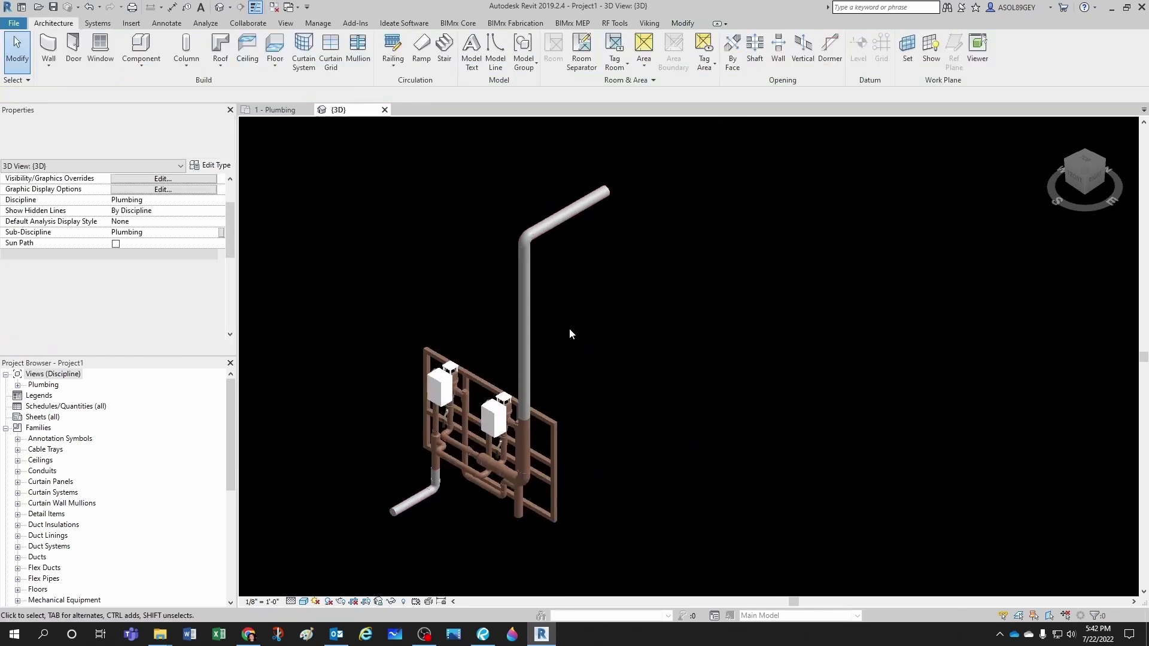
left_click(520, 308)
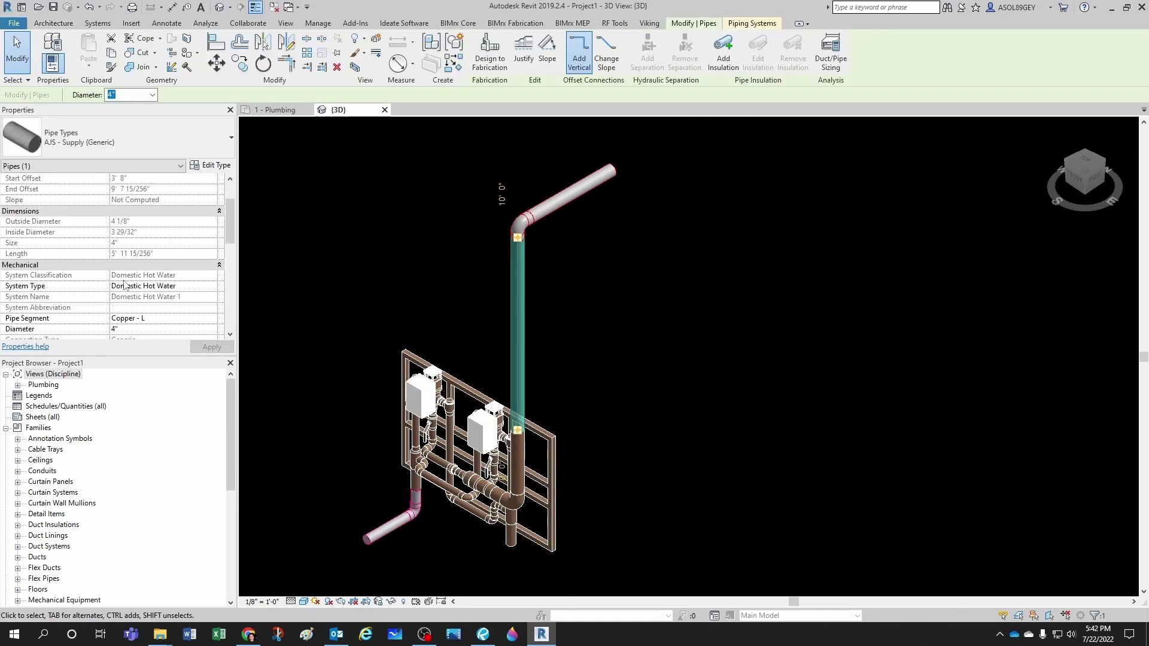
left_click(212, 289)
left_click(213, 288)
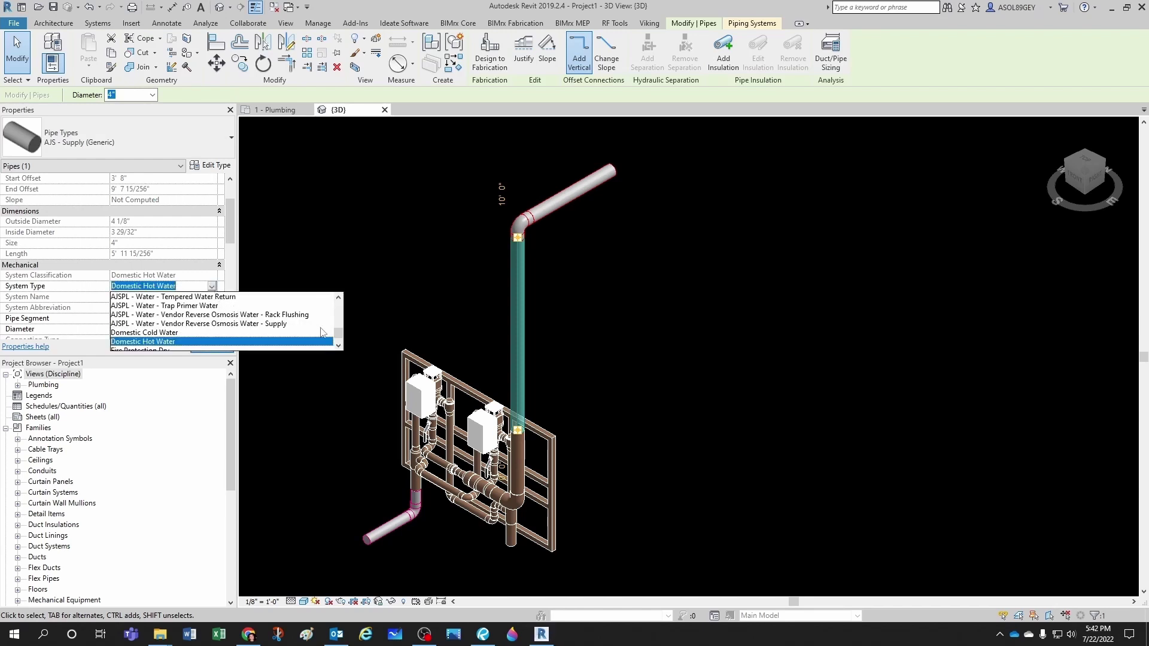
left_click_drag(337, 337, 344, 323)
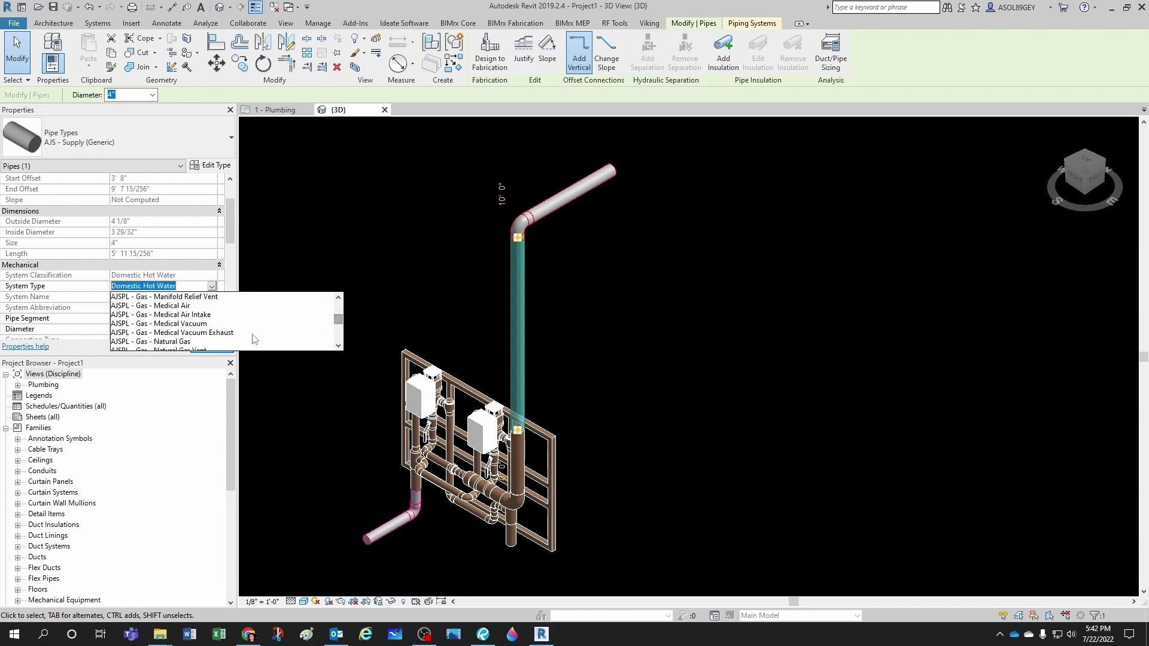
scroll(253, 340, "down", 10)
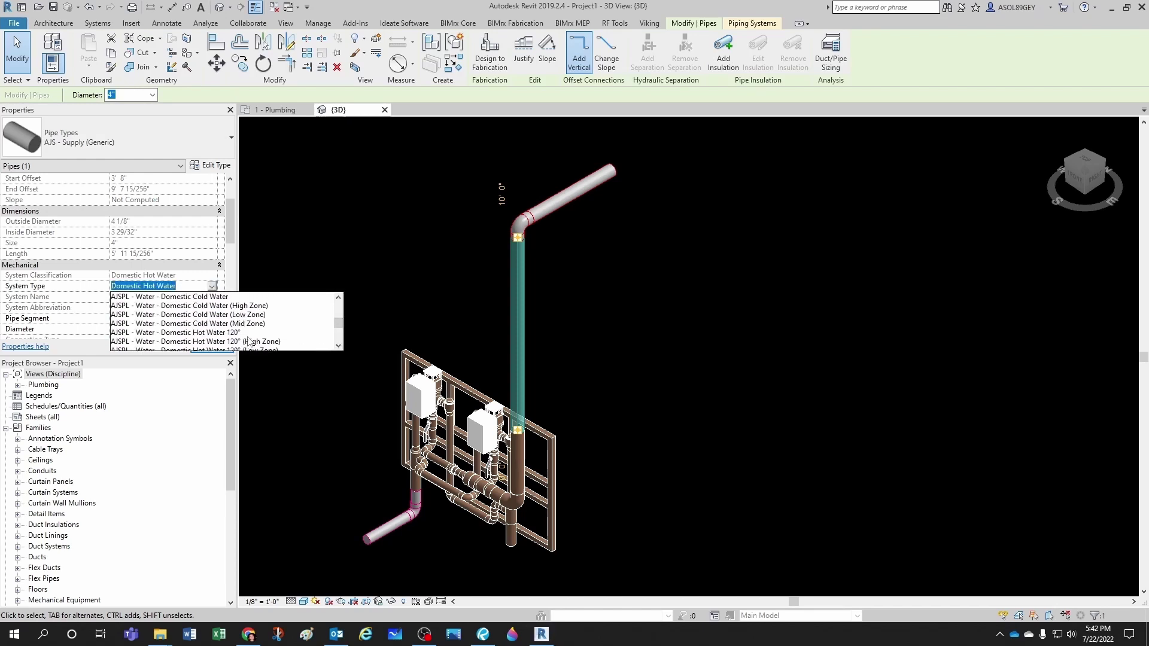
left_click(244, 333)
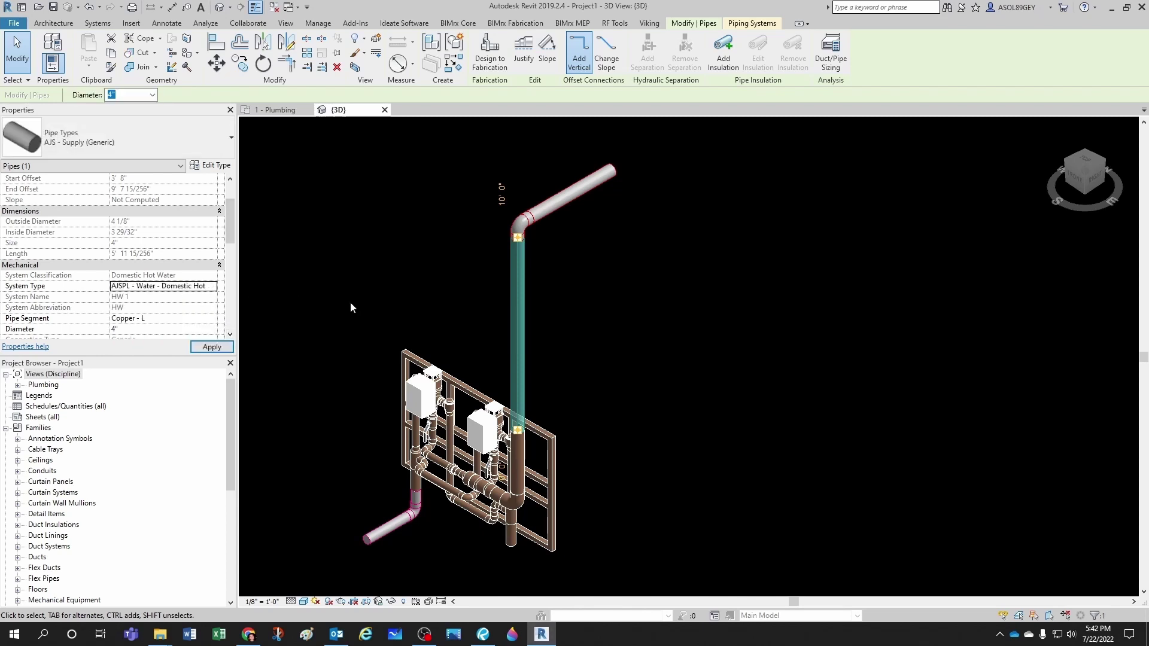
left_click(620, 349)
- Draw a 3" pipe from the cold water inlet down to a -1' middle offset, ending horizontally in line with the hot water pipe's end
scroll(536, 482, "up", 2)
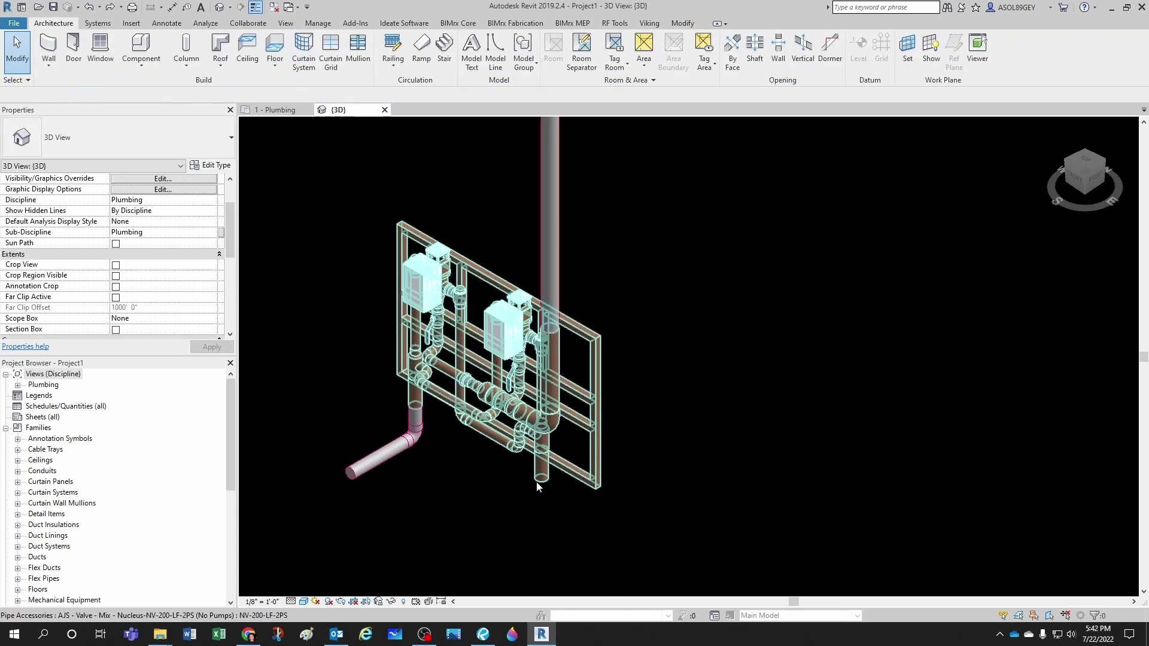
left_click(536, 482)
left_click(543, 537)
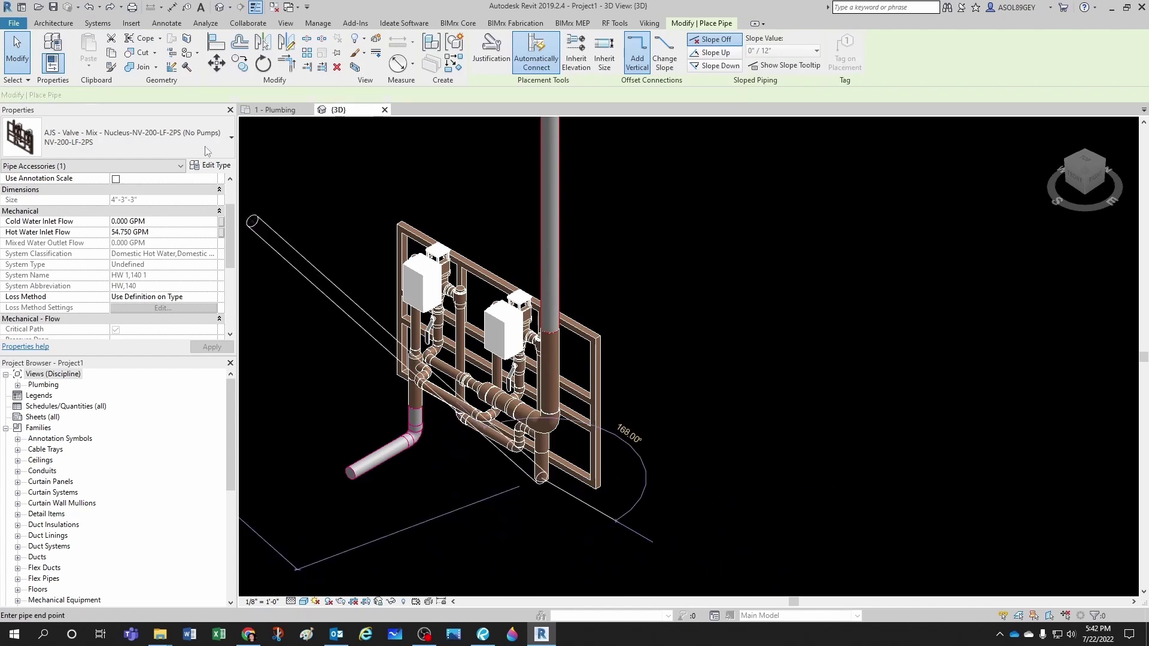
left_click(351, 95)
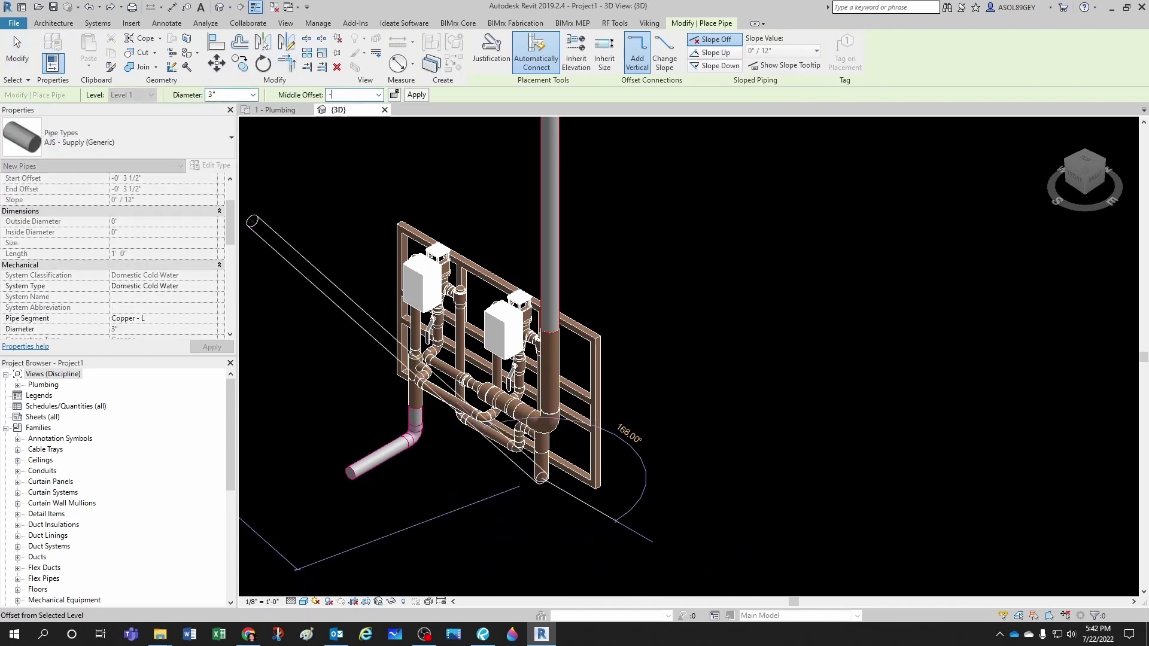
type("-1")
key("Return")
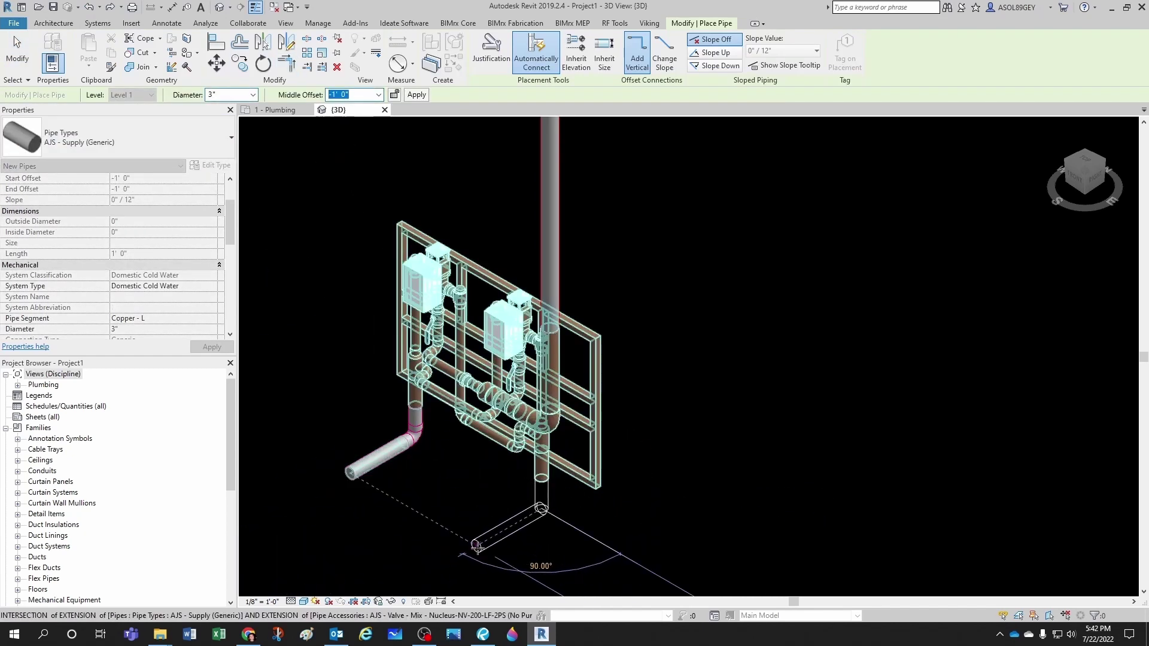
left_click(477, 549)
key("Escape")
key("Escape")
- Change the horizontal cold water inlet pipe's system type to AJSPL - Water - Domestic Cold Water
left_click(512, 535)
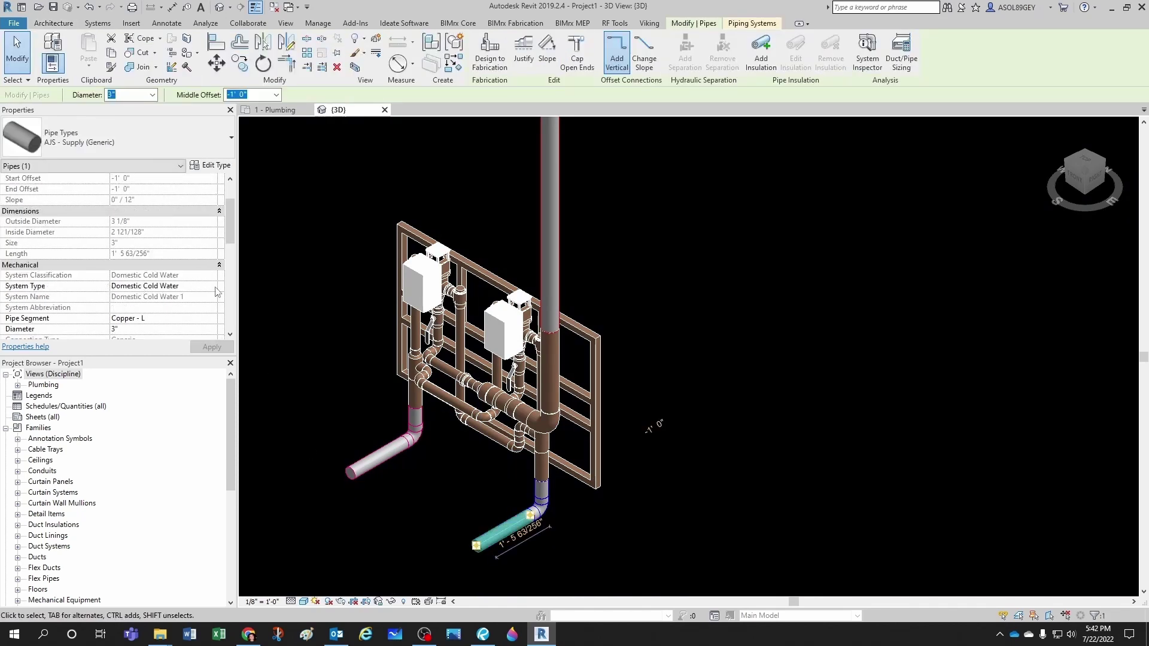
left_click(216, 292)
scroll(238, 316, "up", 8)
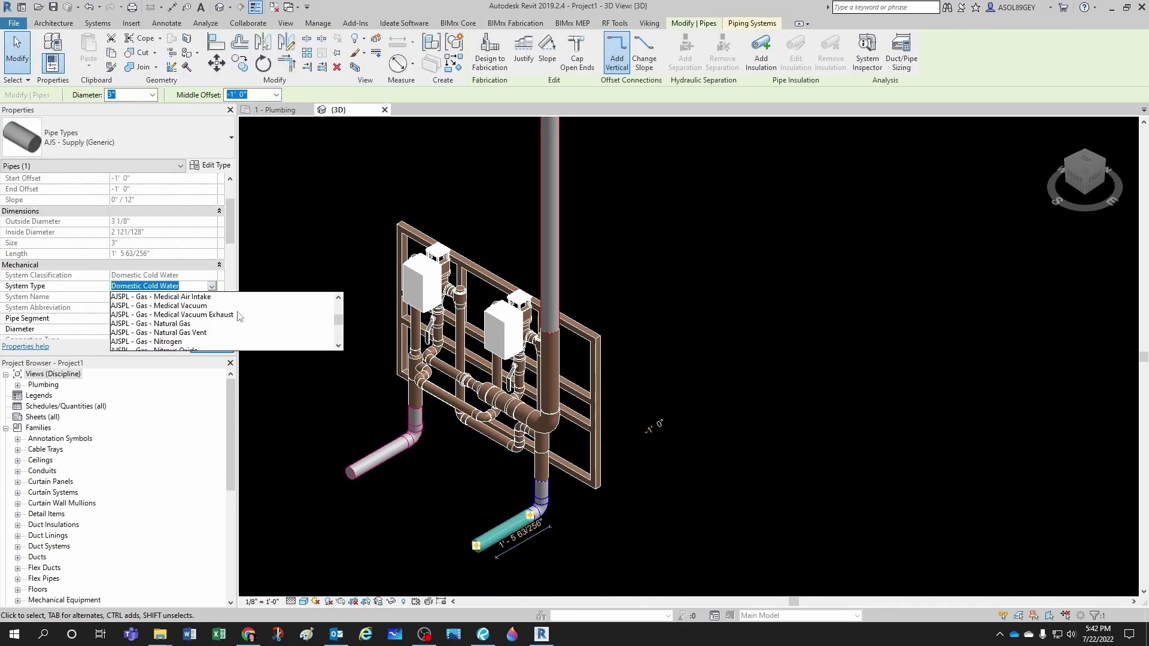
scroll(238, 316, "down", 8)
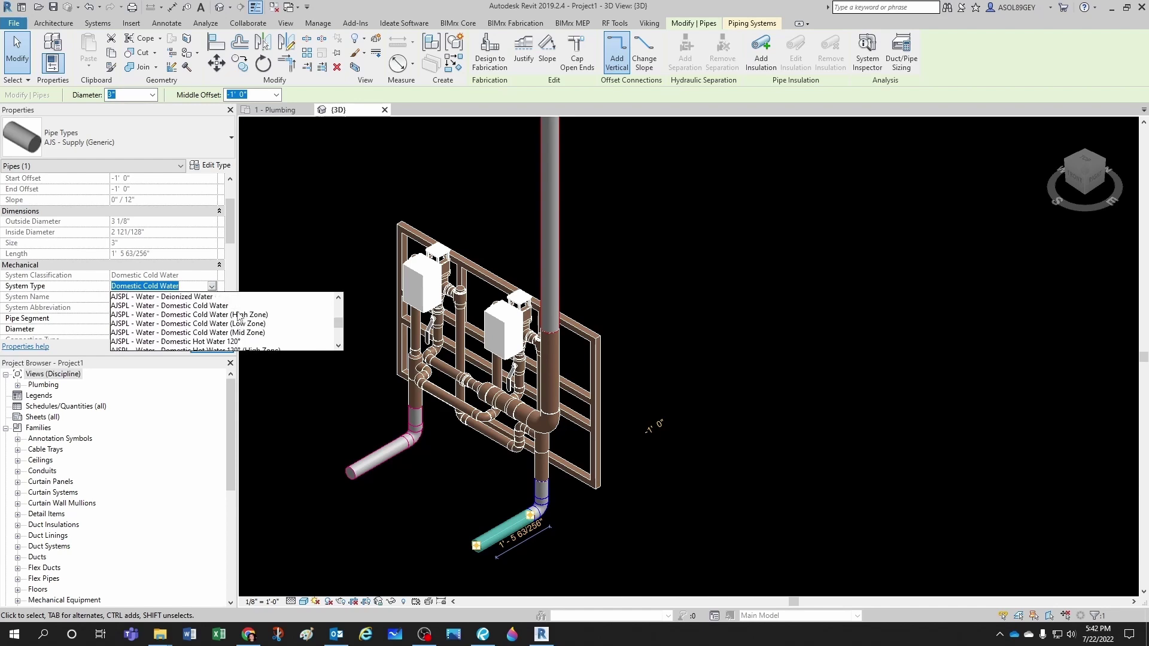
left_click(149, 306)
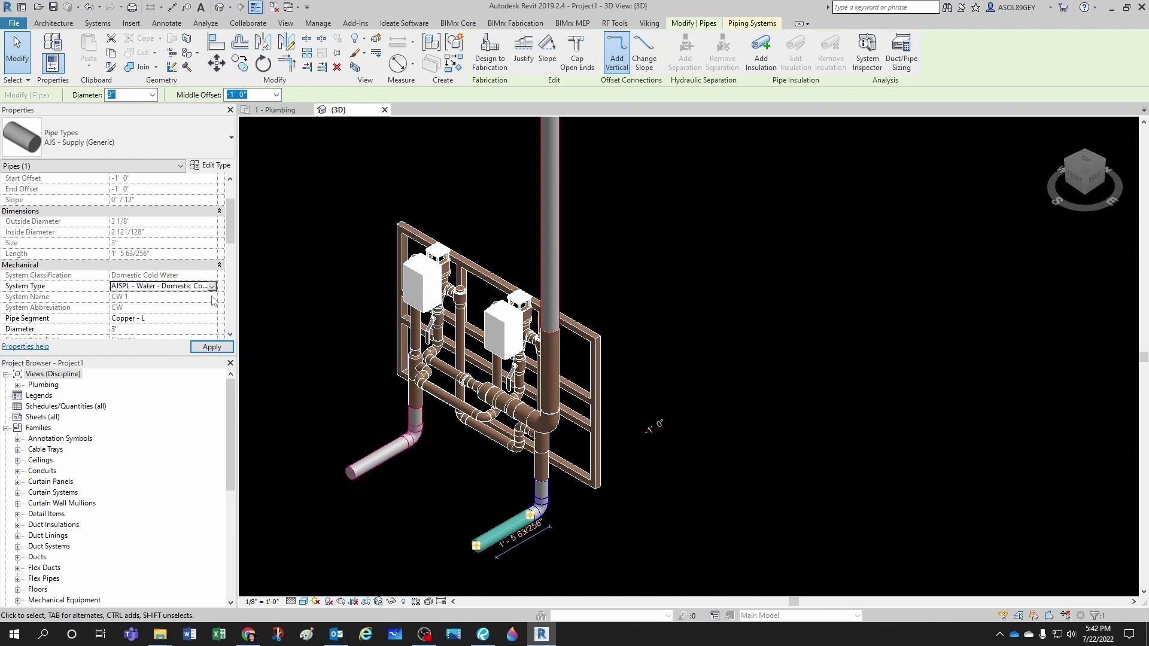
left_click(315, 376)
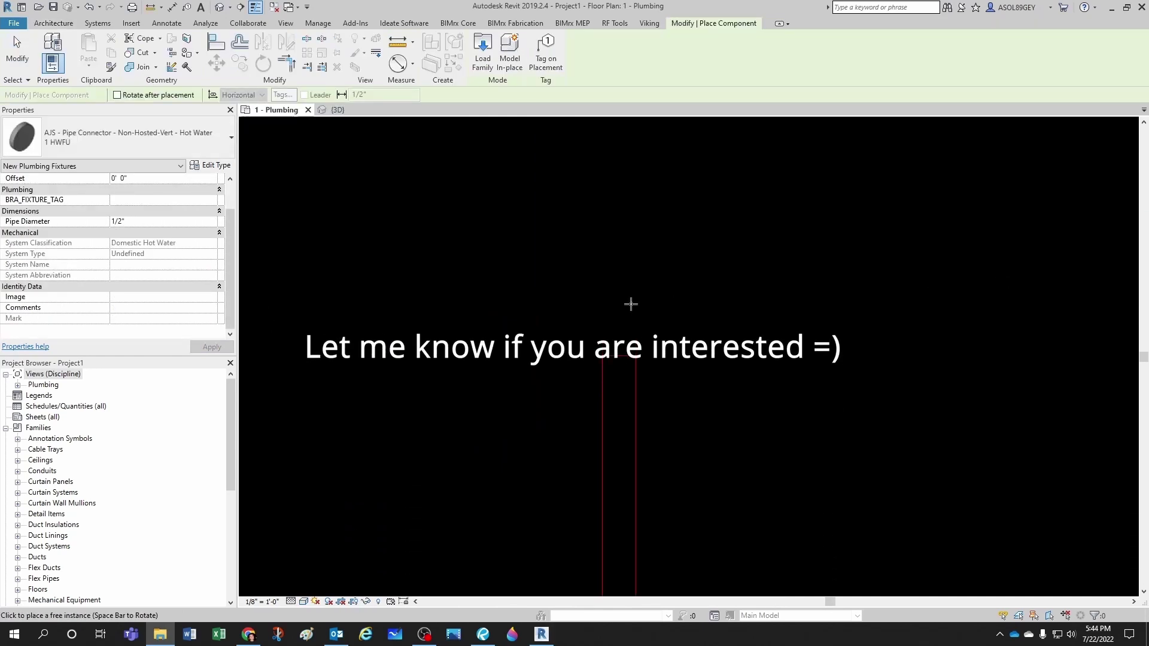
- Place a 1 HWFU vertical hot water pipe connector with a 4" pipe diameter just beyond the outlet pipe's open end in the plumbing plan
scroll(630, 305, "up", 2)
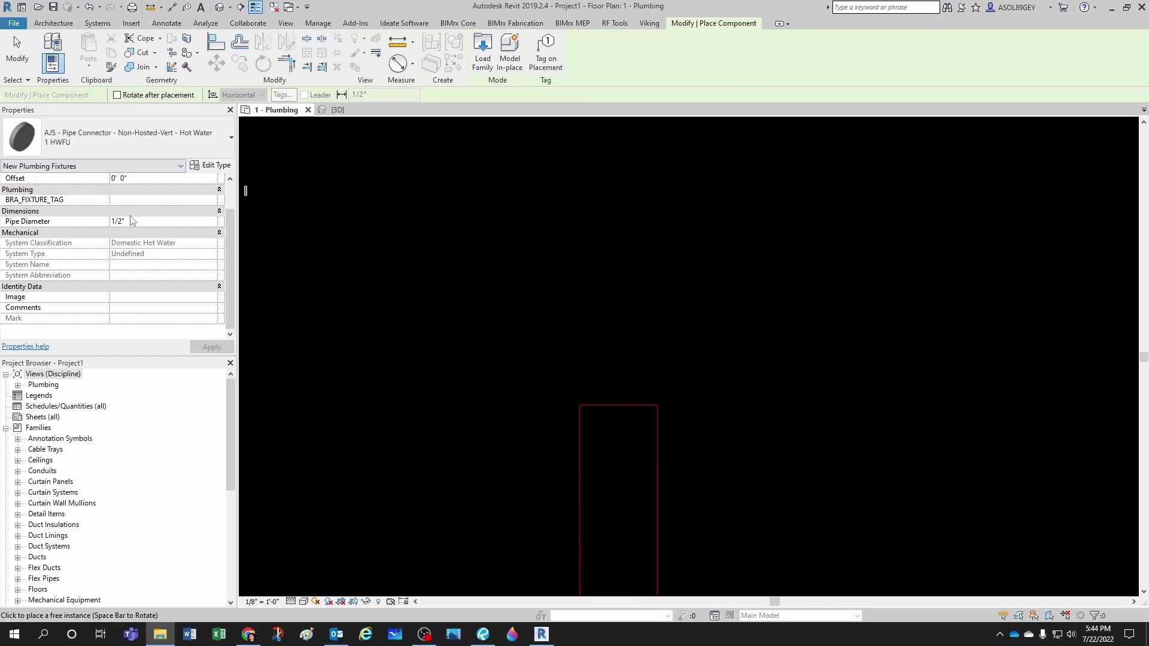
left_click(209, 224)
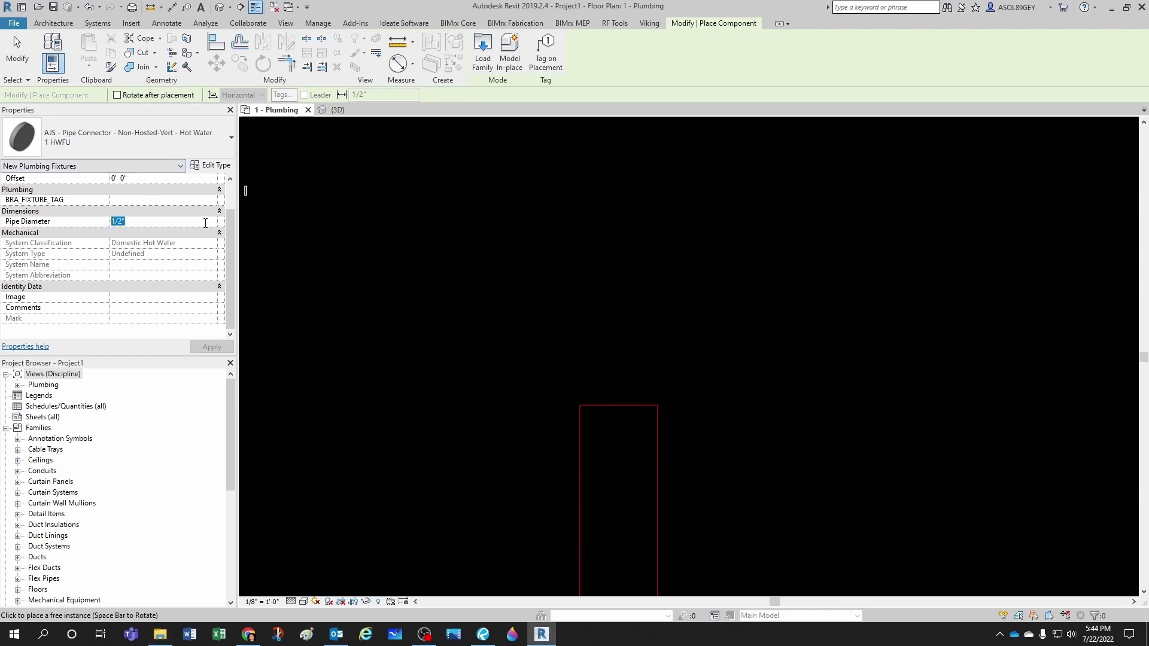
type("4")
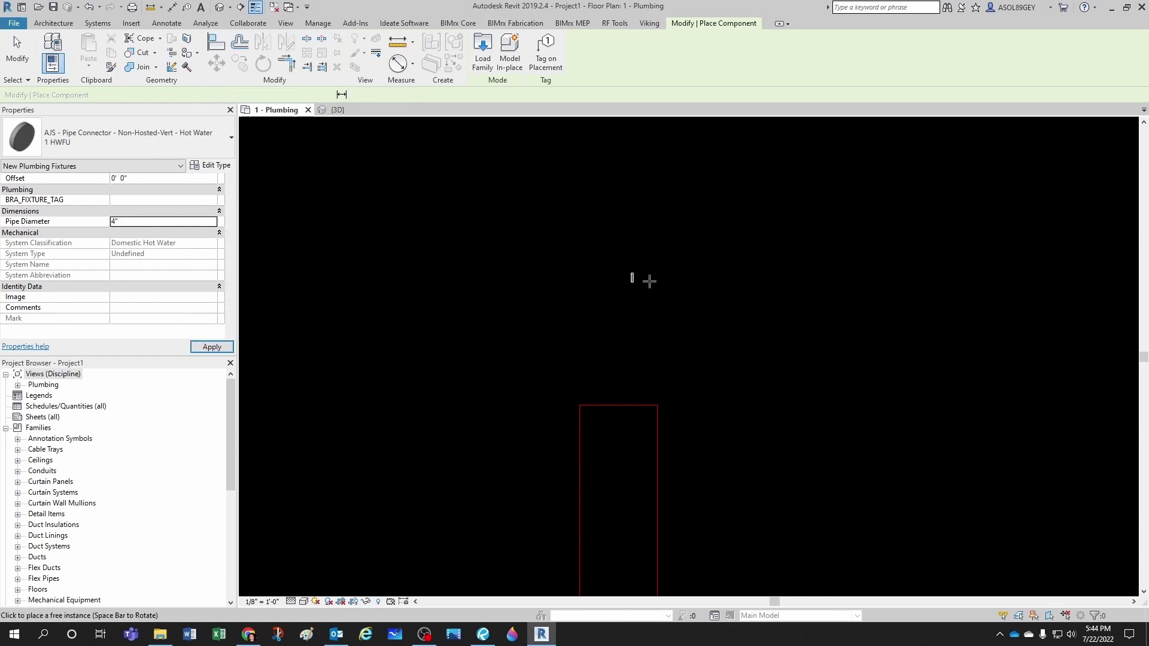
key("Return")
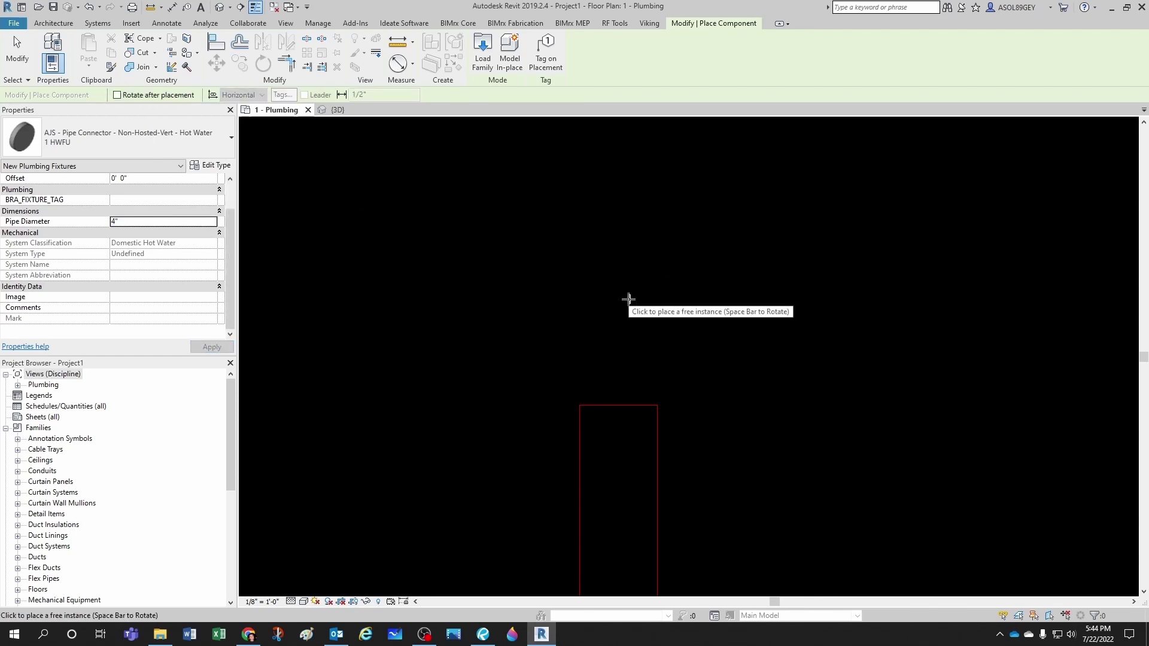
left_click(629, 299)
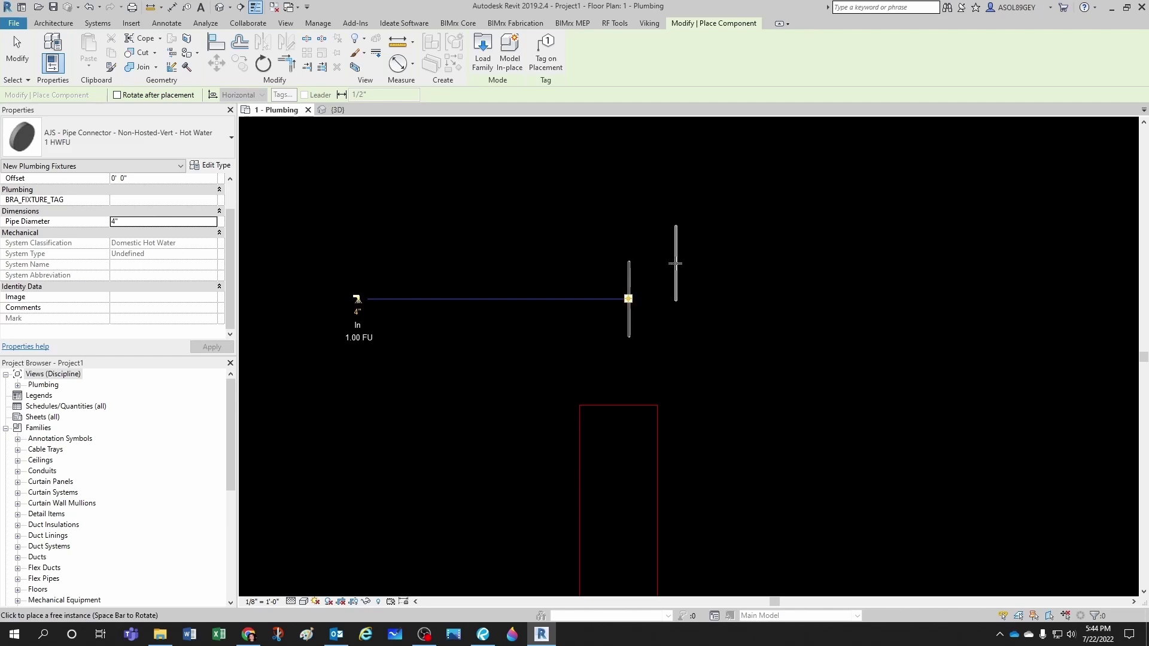
key("Escape")
key("Escape")
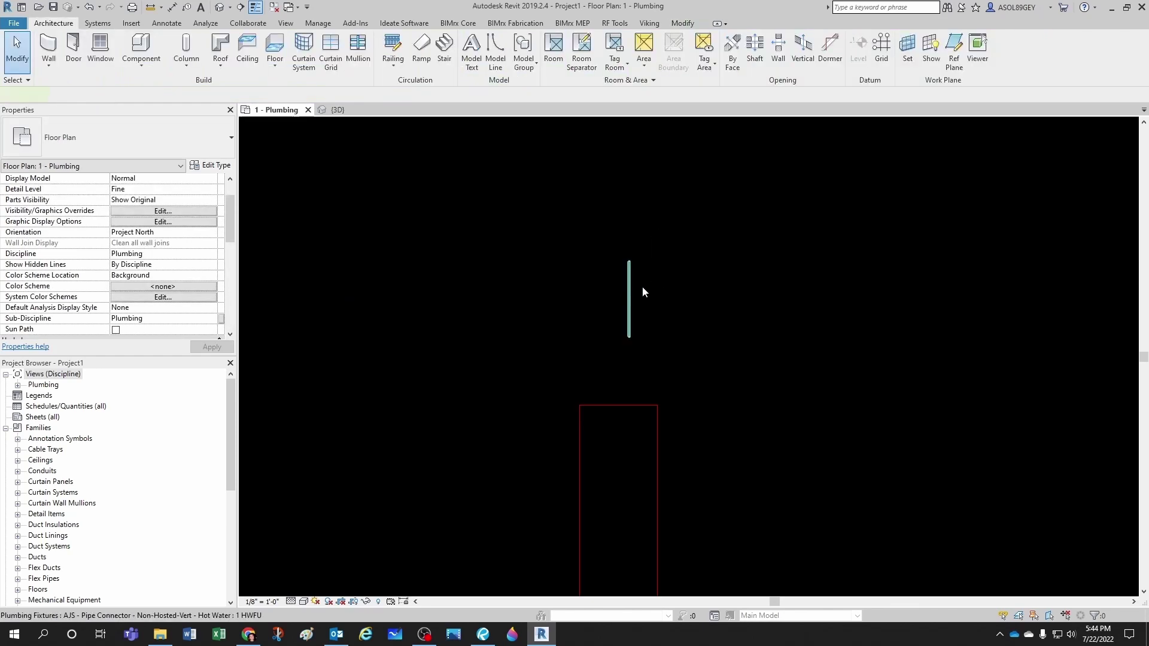
- Rotate the placed hot water connector by 90° so it faces the outlet pipe's open end
left_click(643, 291)
left_click(263, 63)
left_click(807, 319)
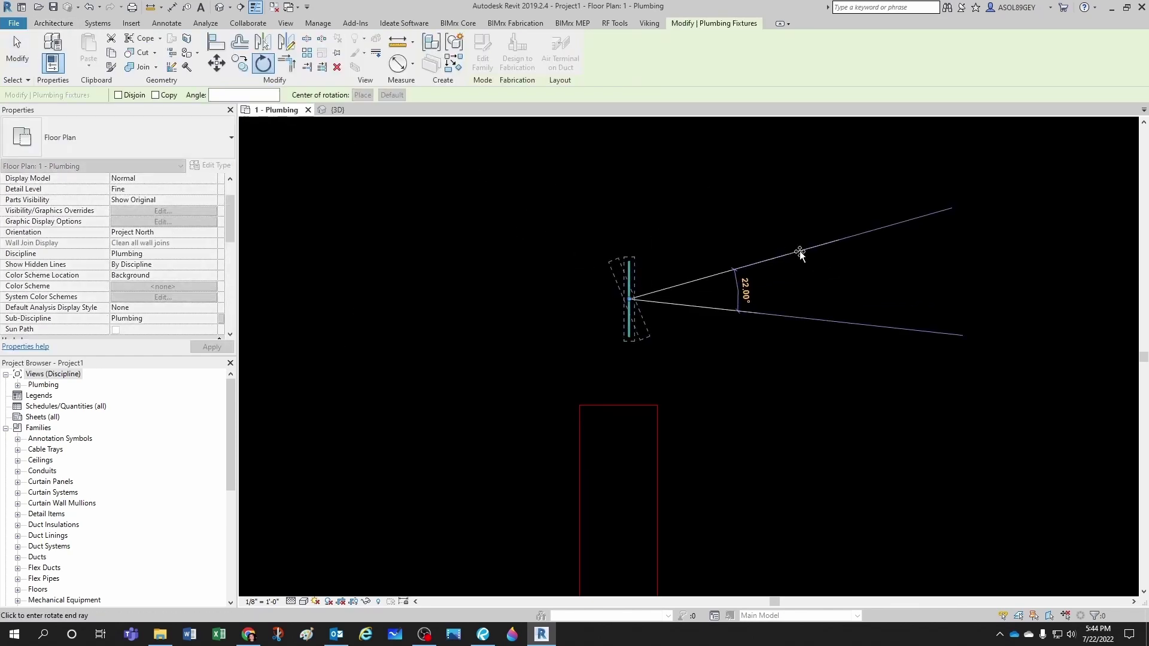
type("90")
key("Return")
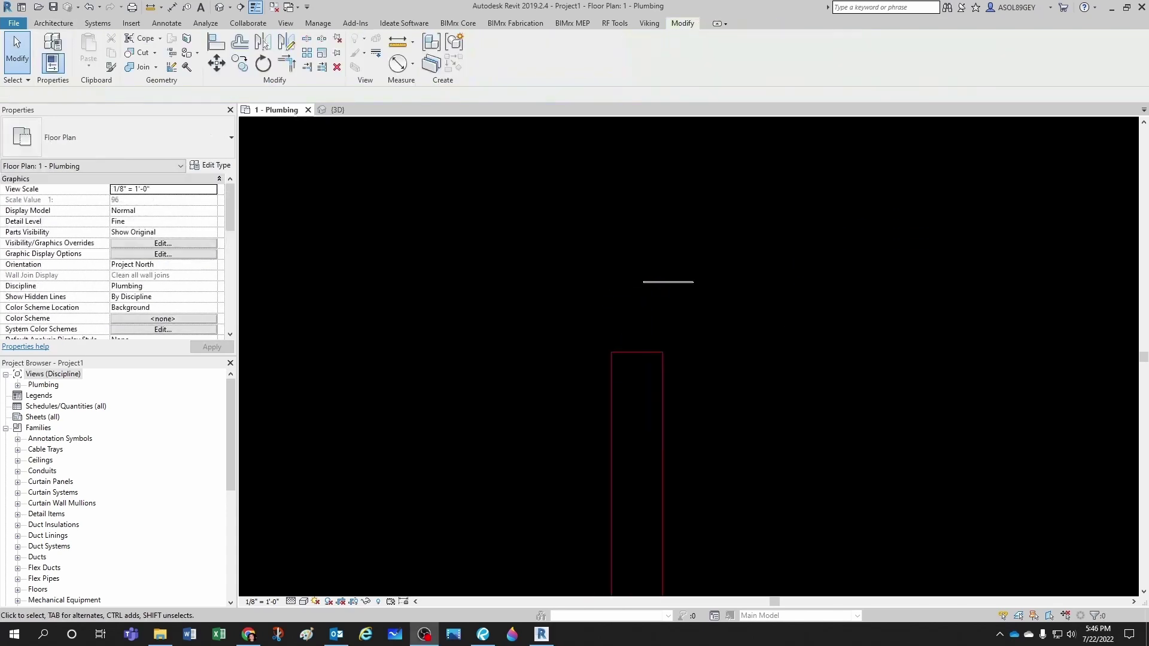
left_click(919, 451)
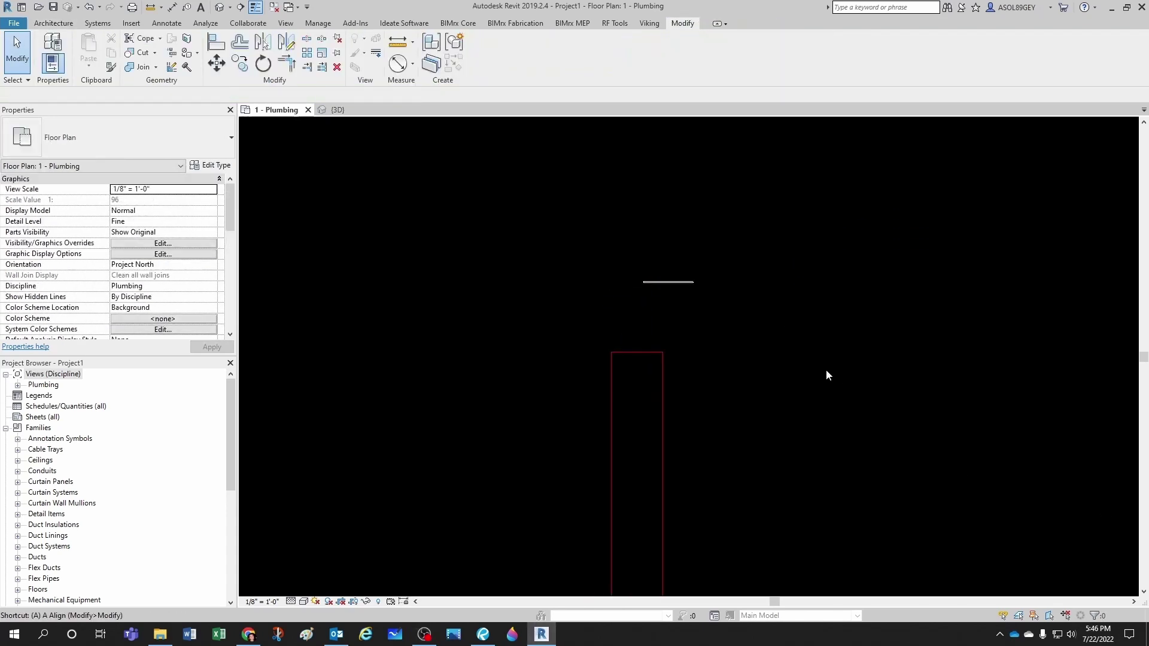
- Align the hot water connector's center with the outlet pipe's centerline
key("a")
key("l")
scroll(702, 375, "up", 1)
left_click(629, 400)
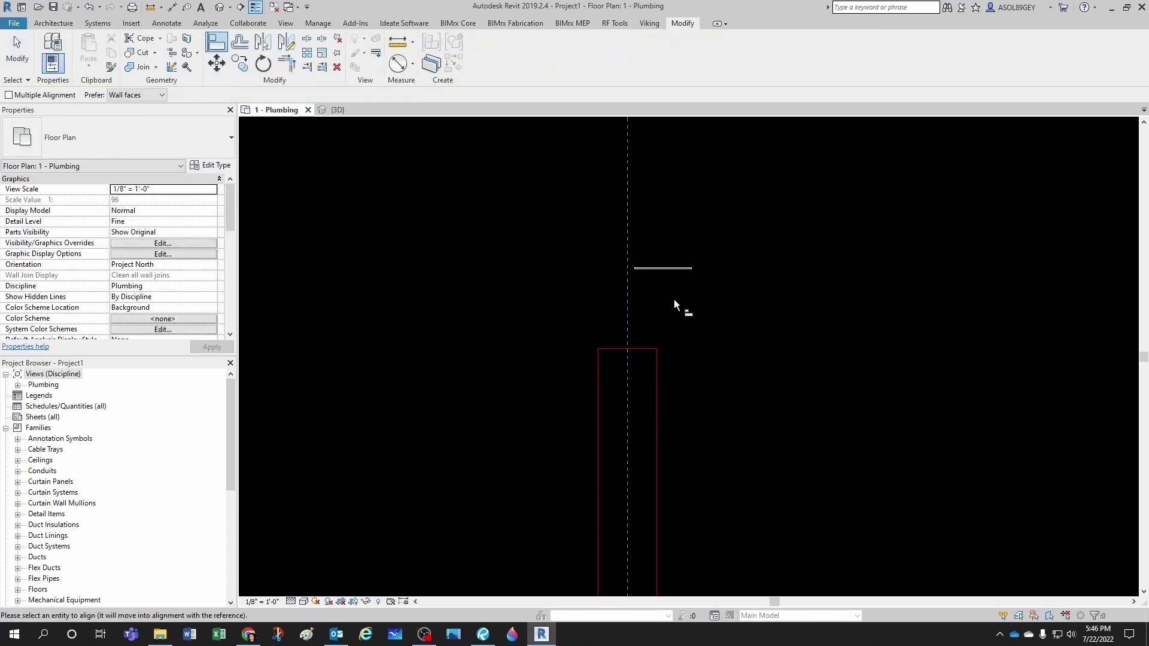
left_click(663, 270)
key("Escape")
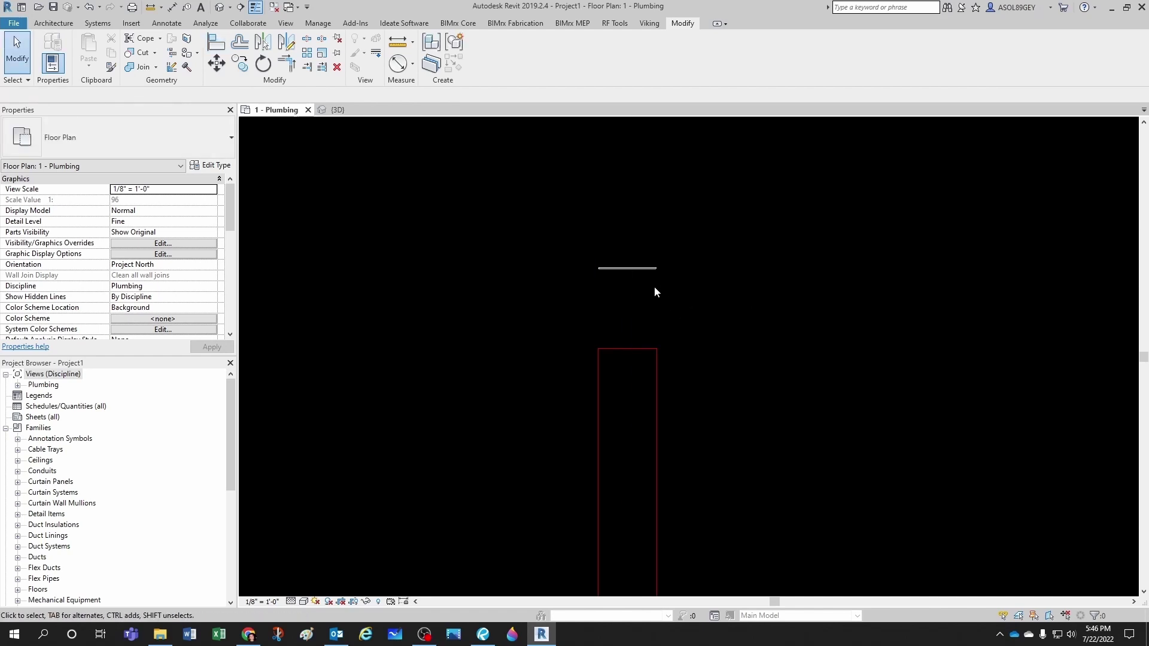
- Set the hot water connector's offset from Level 1 to 10'
left_click(644, 356)
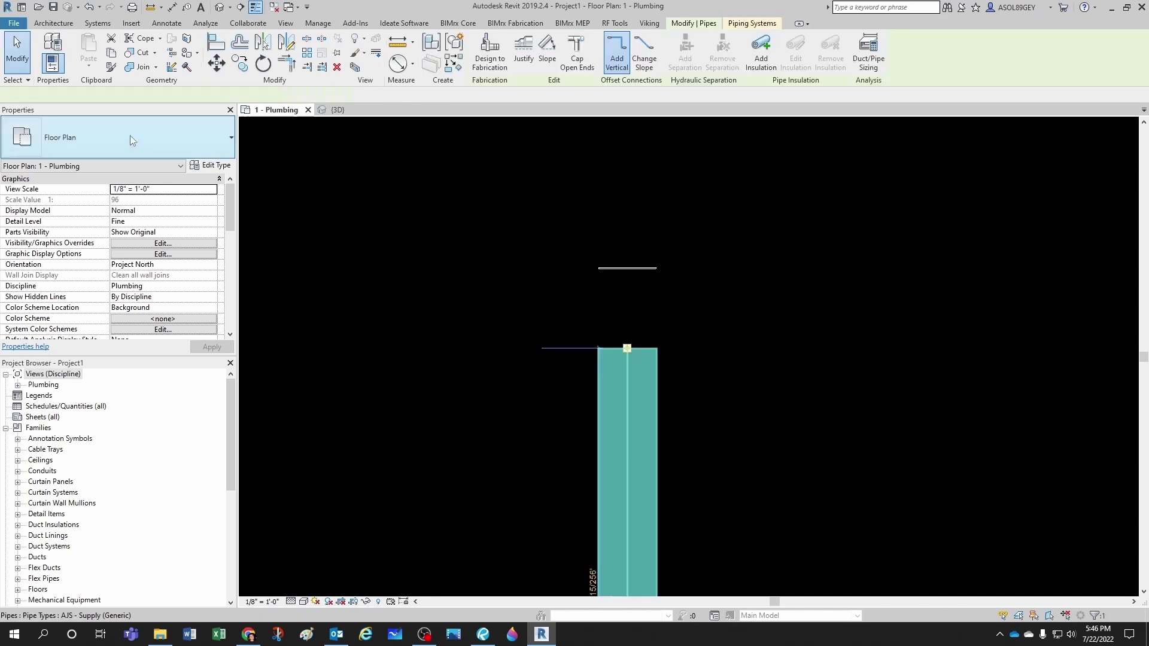
left_click(265, 122)
left_click(625, 269)
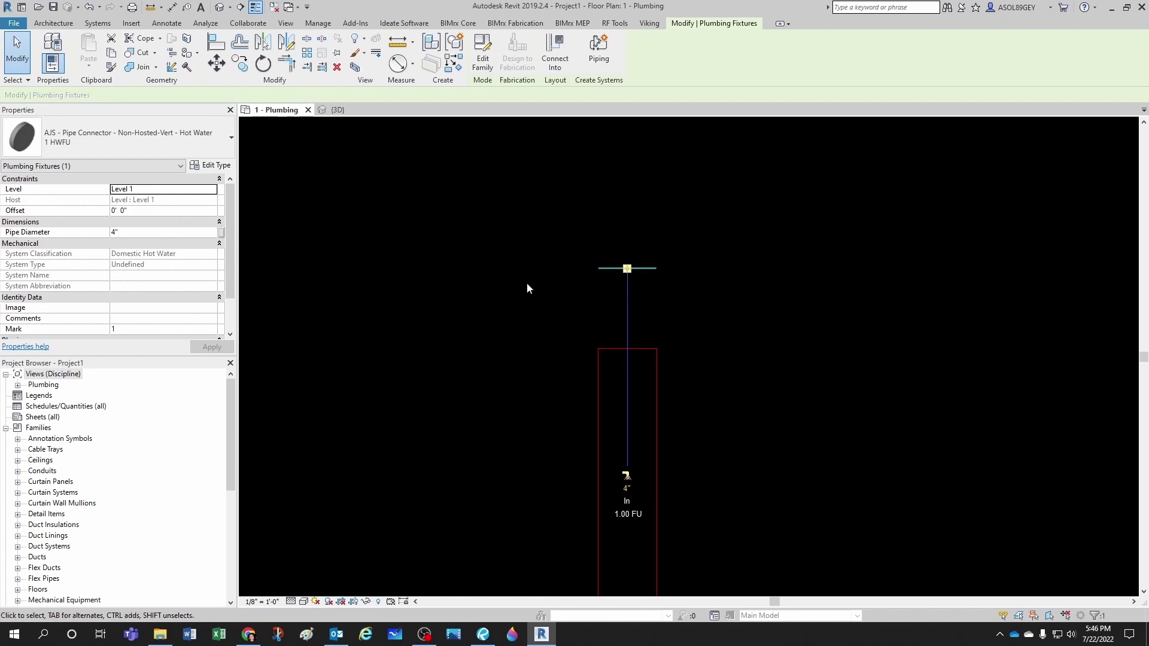
left_click(131, 211)
type("10")
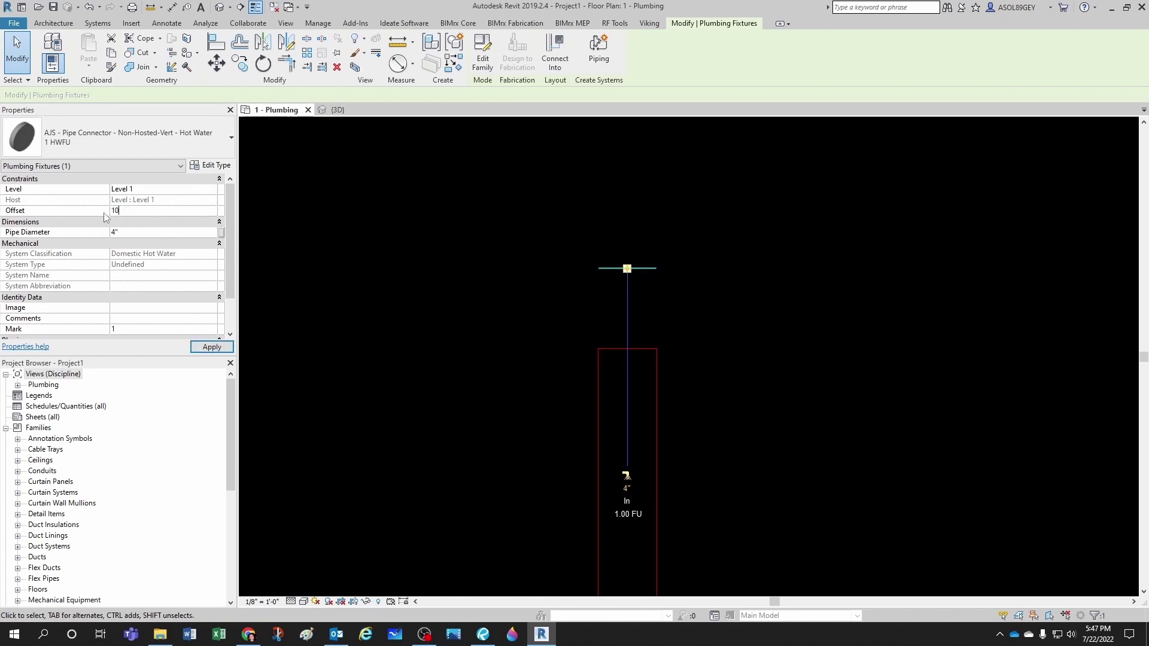
left_click(508, 384)
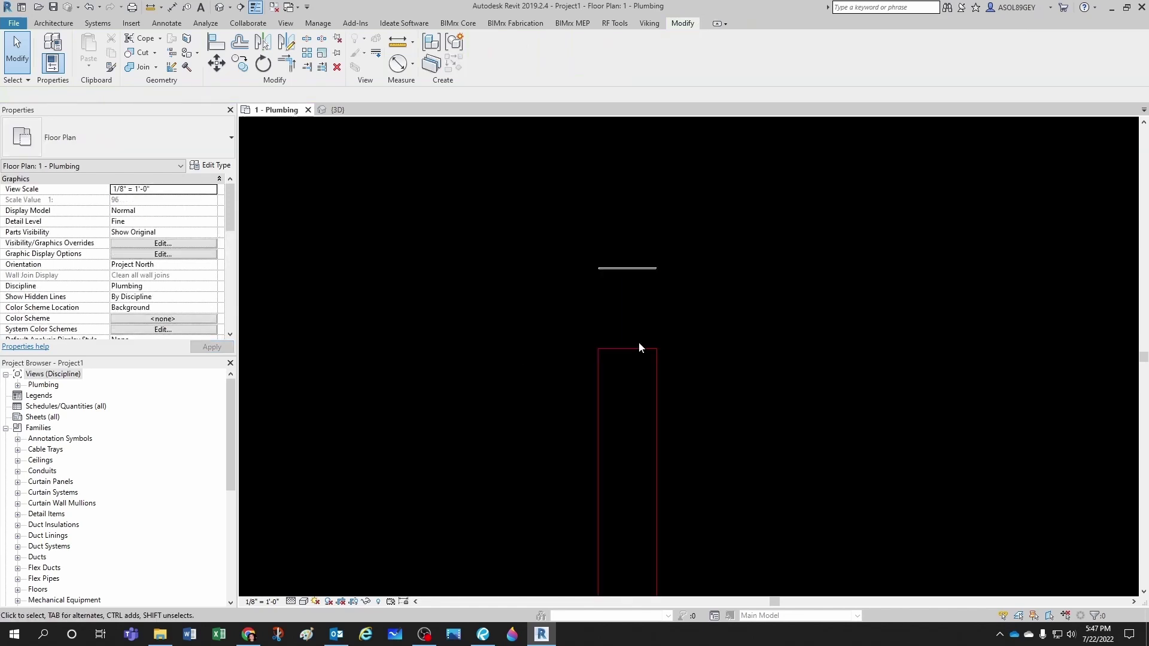
- Set the HWFU value of the 1 HWFU hot water pipe connector type to 100
left_click(637, 350)
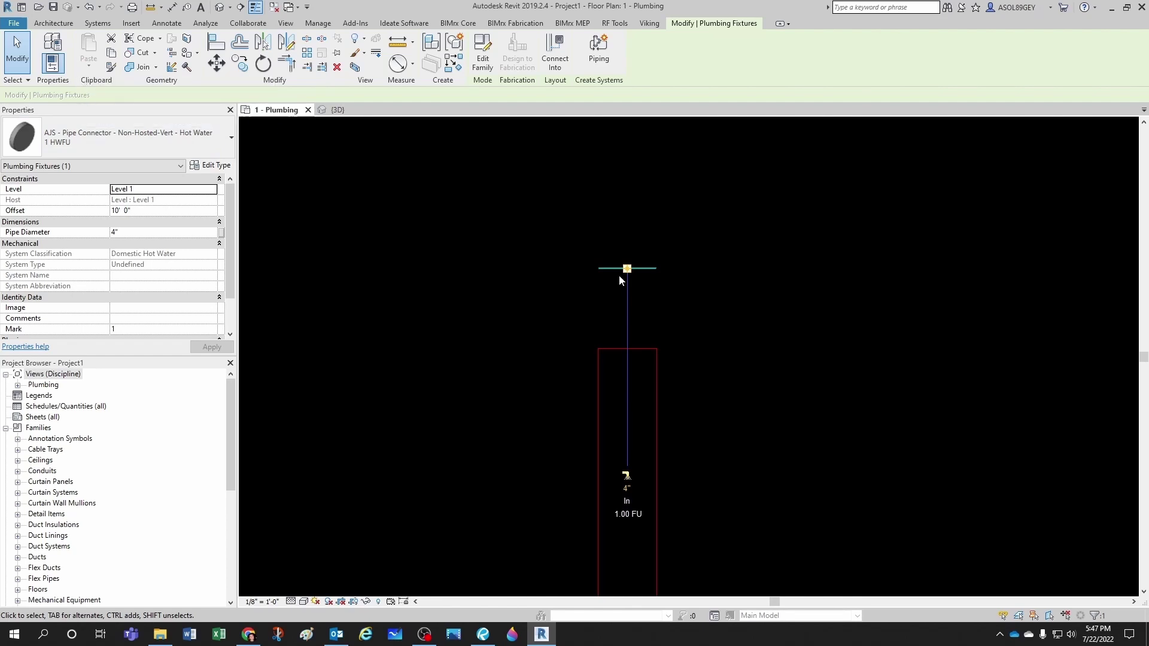
left_click(227, 167)
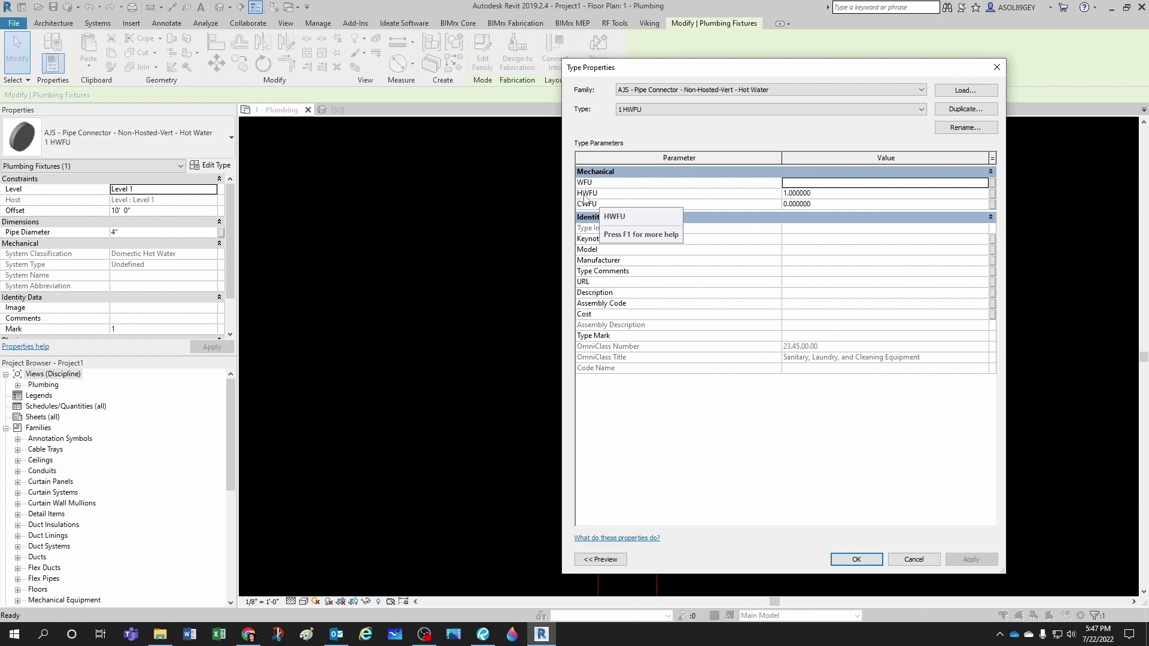
left_click(823, 194)
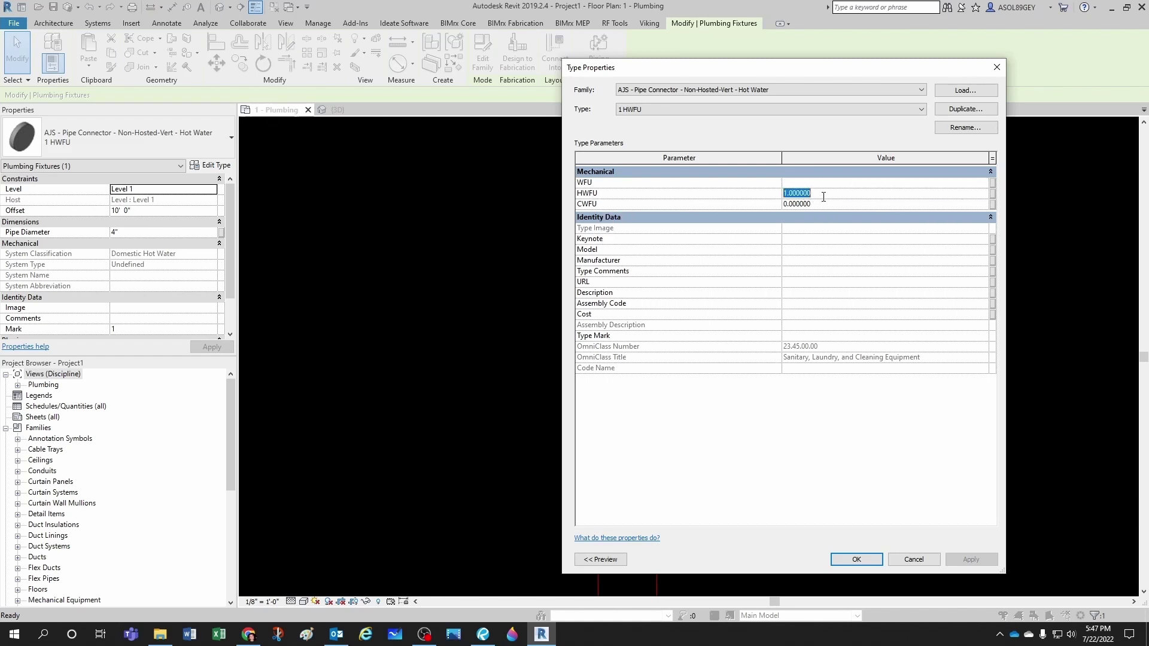
type("1")
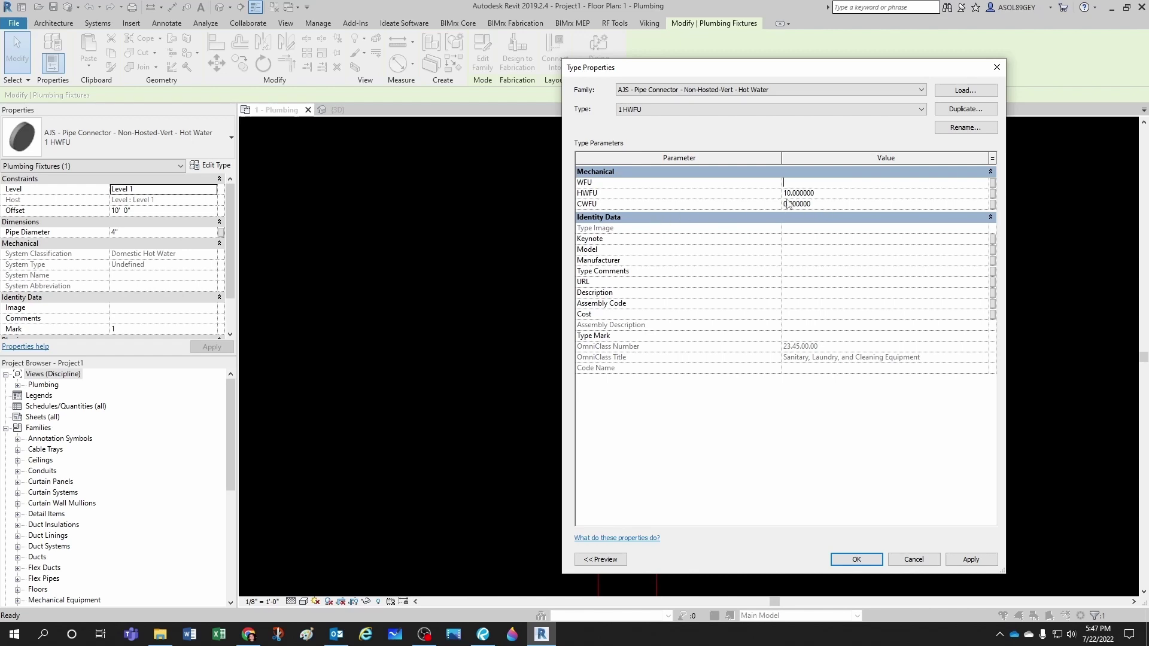
left_click(835, 191)
key("Return")
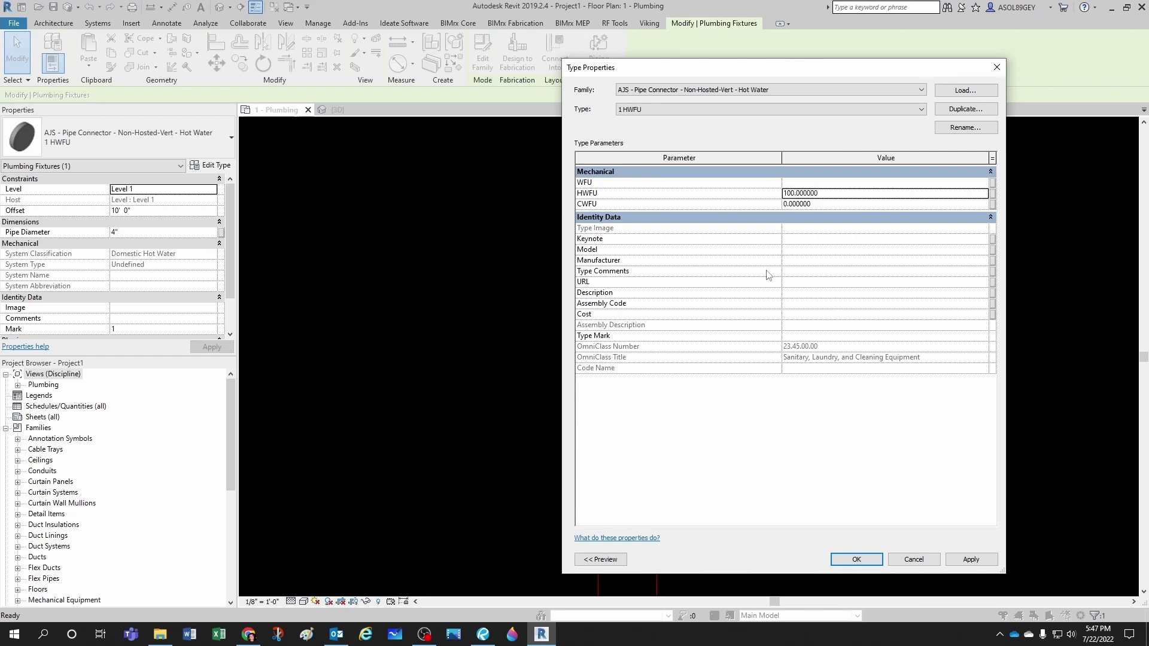
left_click(856, 559)
left_click(752, 398)
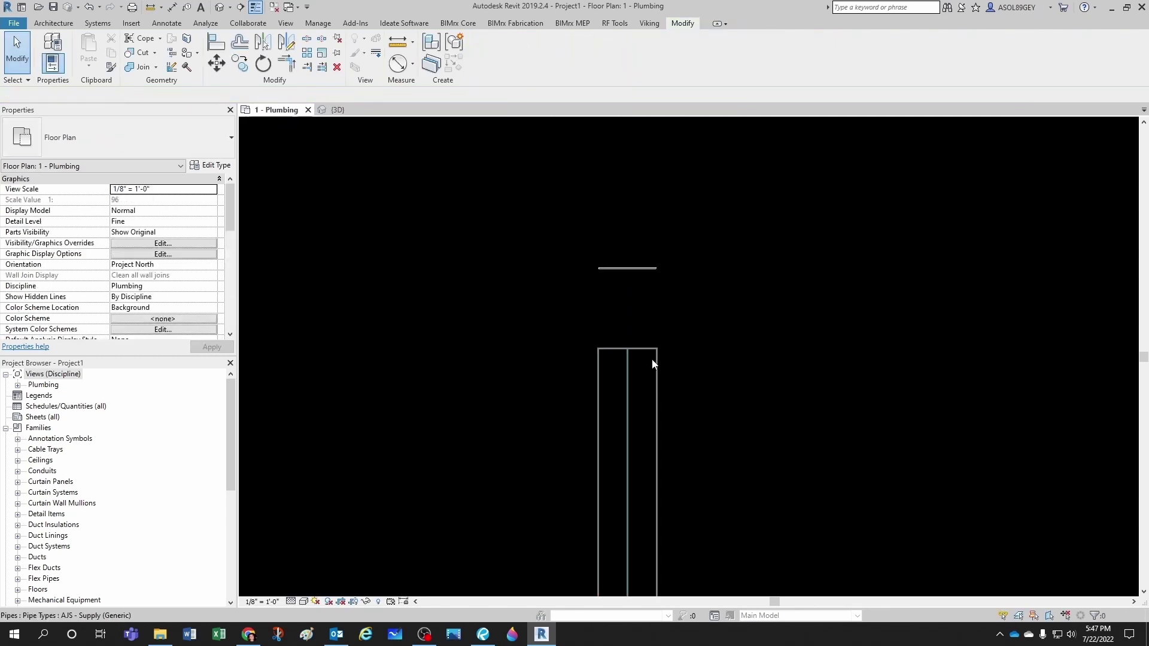
- Extend the outlet pipe's open end to the hot water connector and check the pipe's fixture units
left_click(629, 349)
left_click_drag(629, 348, 628, 269)
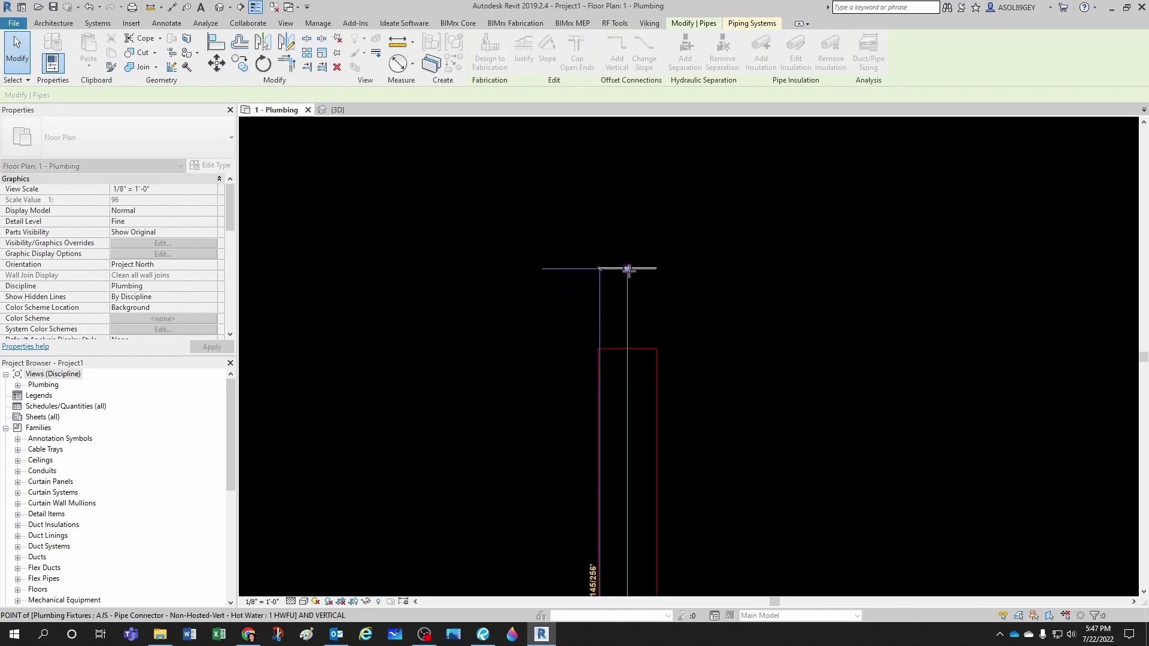
key("Escape")
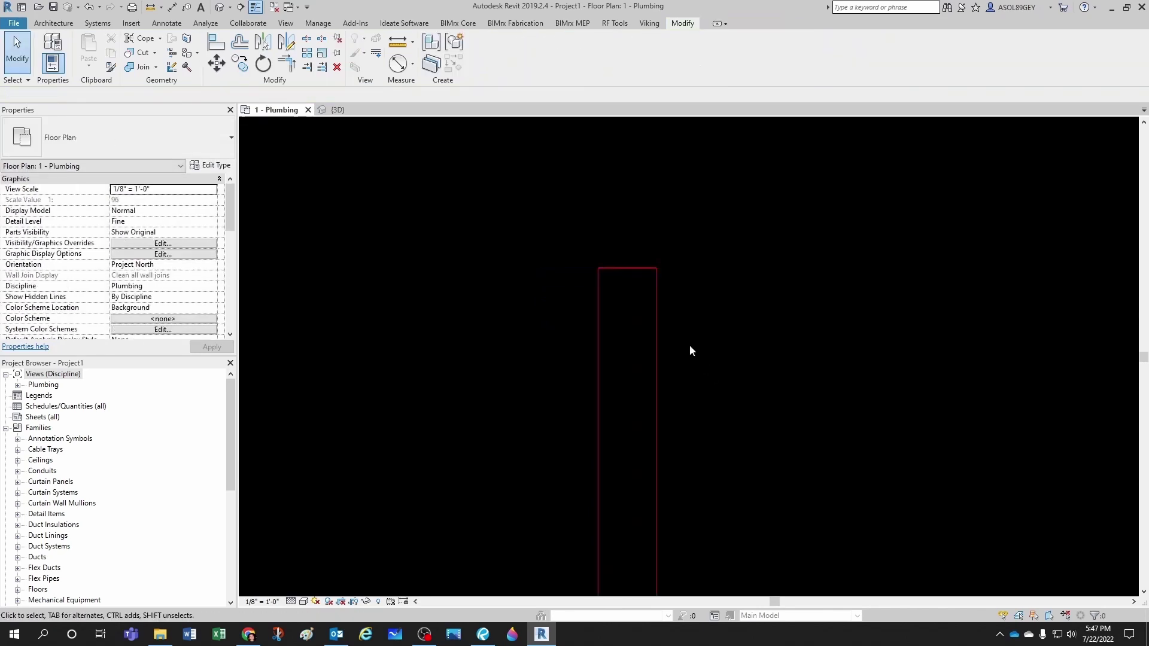
scroll(688, 346, "down", 2)
scroll(667, 299, "up", 3)
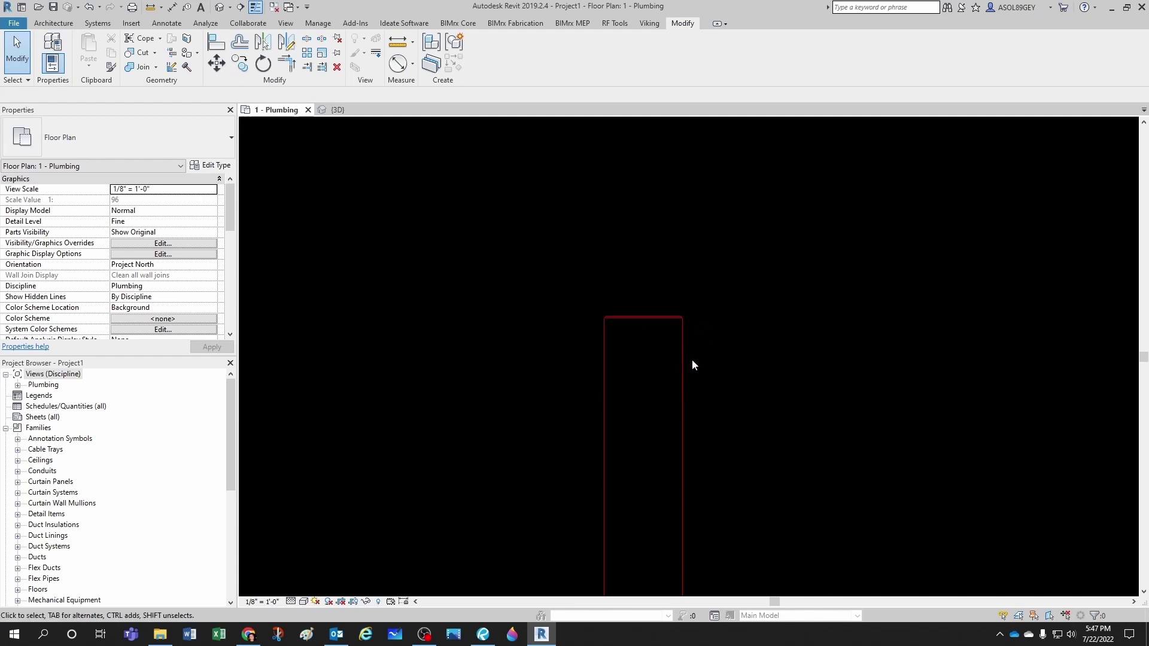
left_click(685, 378)
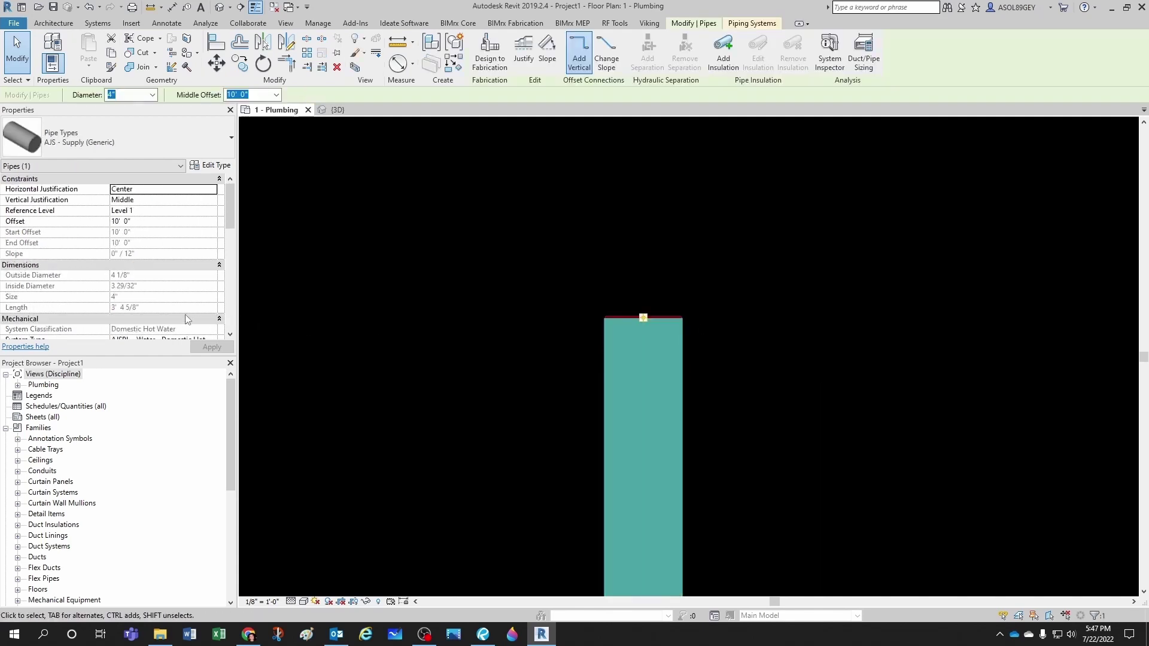
scroll(182, 316, "down", 5)
scroll(180, 312, "down", 6)
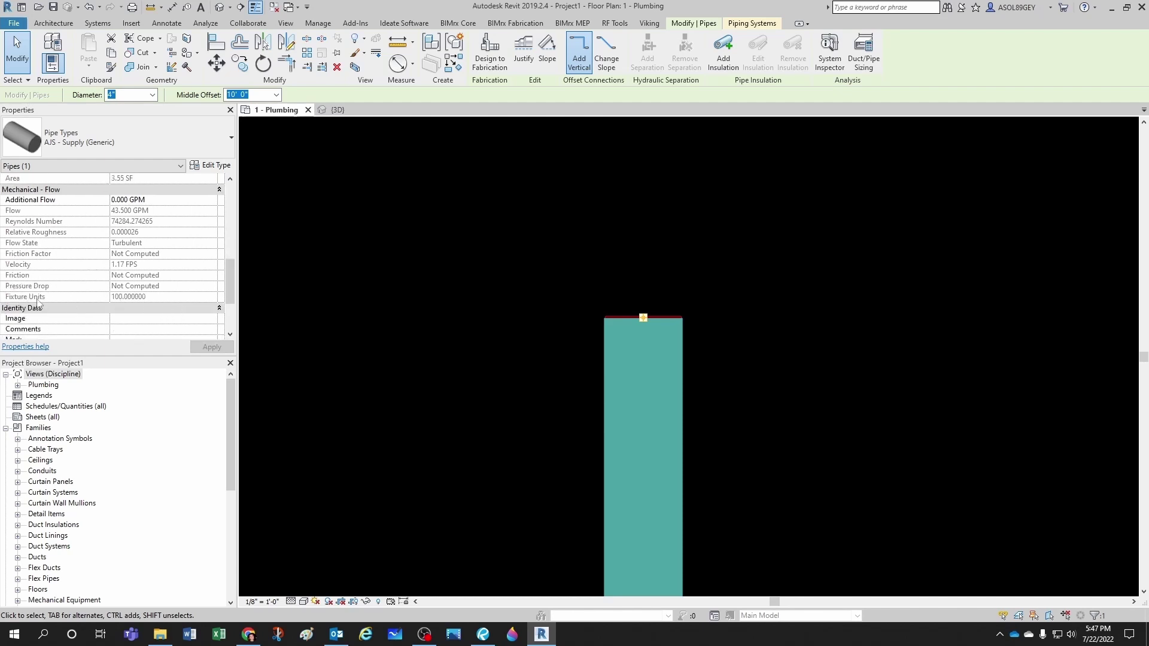
left_click(442, 345)
- Lower the bottom of the plumbing plan's view range below Level 1 to include the two inlet pipes
scroll(537, 239, "down", 4)
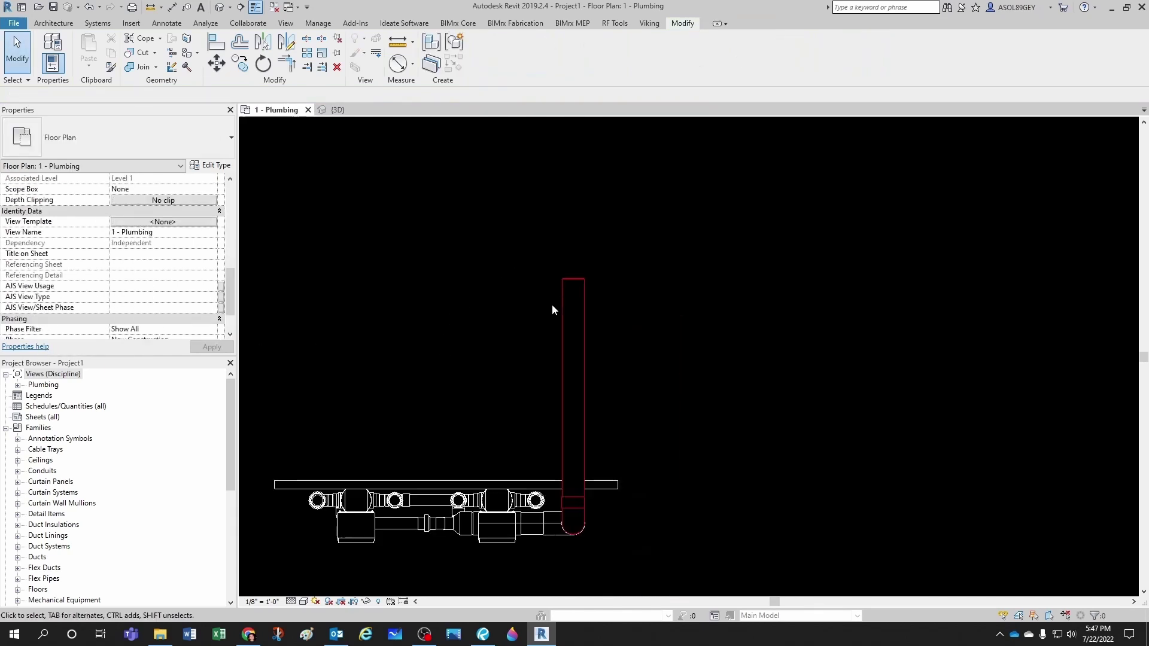
scroll(552, 310, "down", 3)
scroll(516, 396, "up", 1)
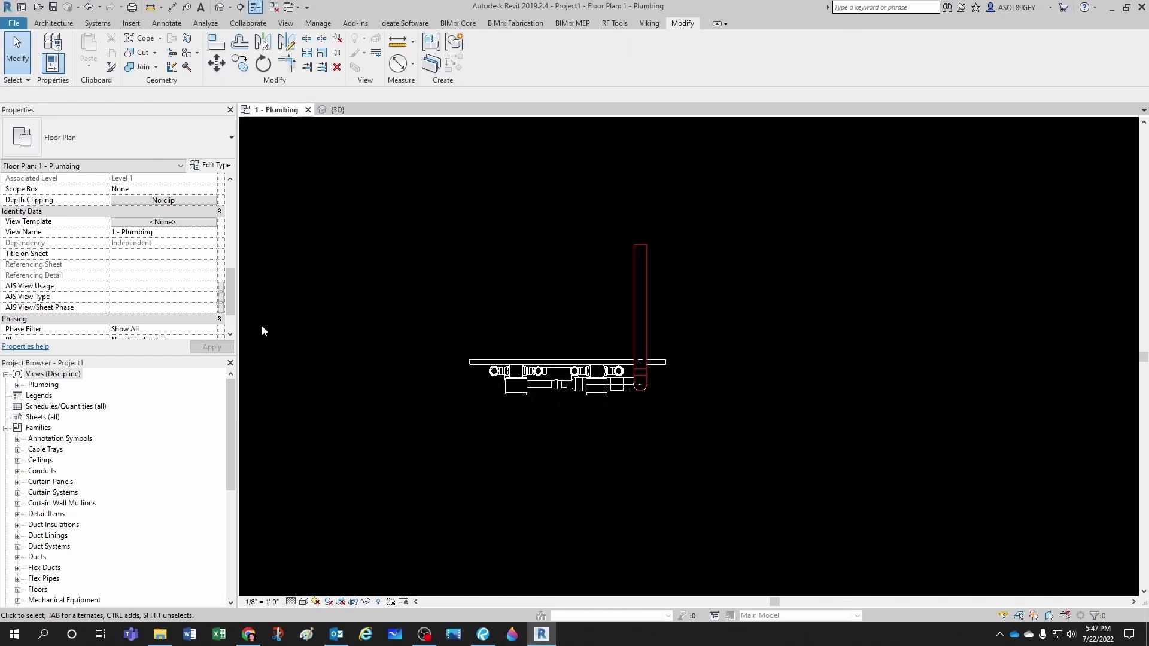
scroll(167, 235, "down", 2)
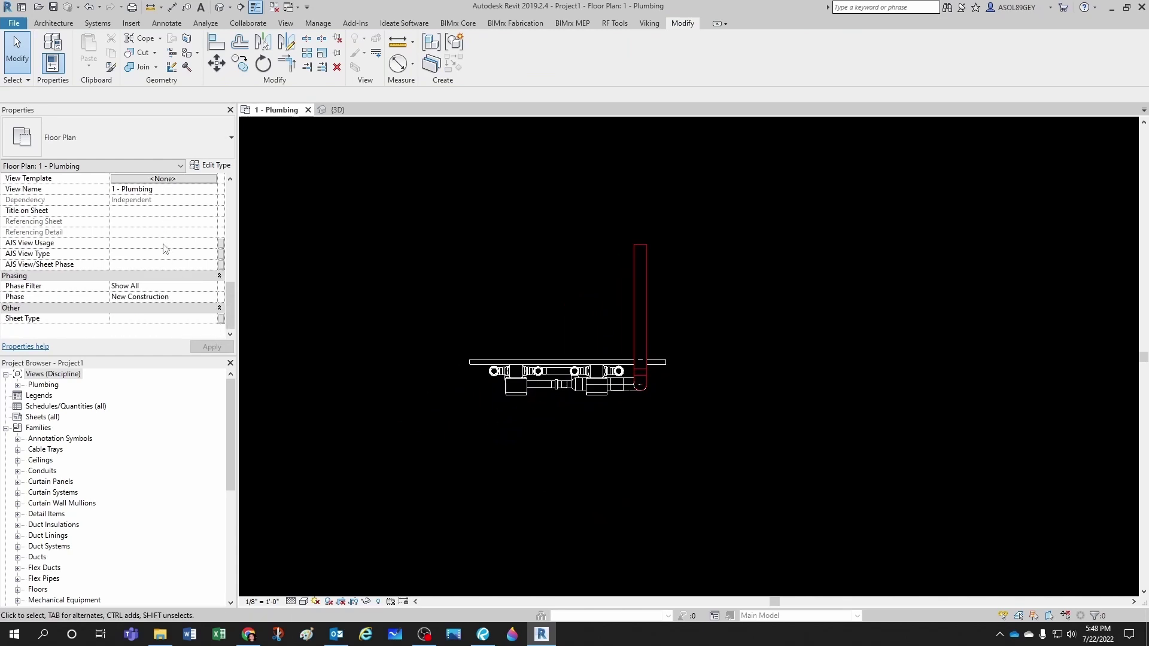
scroll(166, 249, "up", 2)
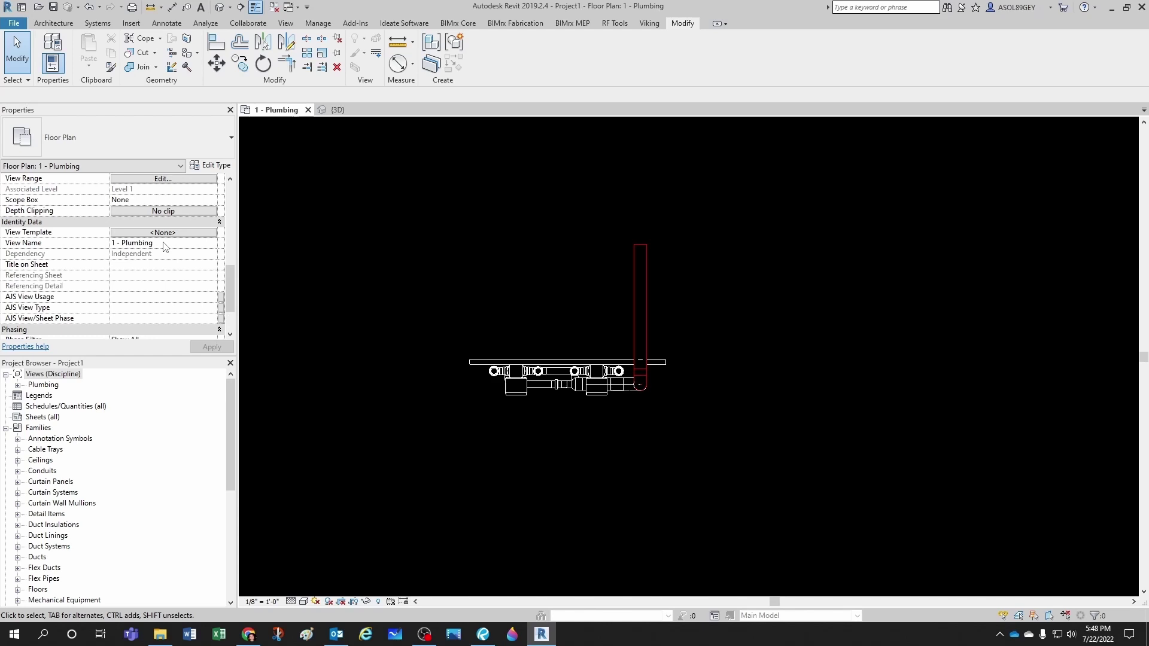
scroll(205, 242, "up", 1)
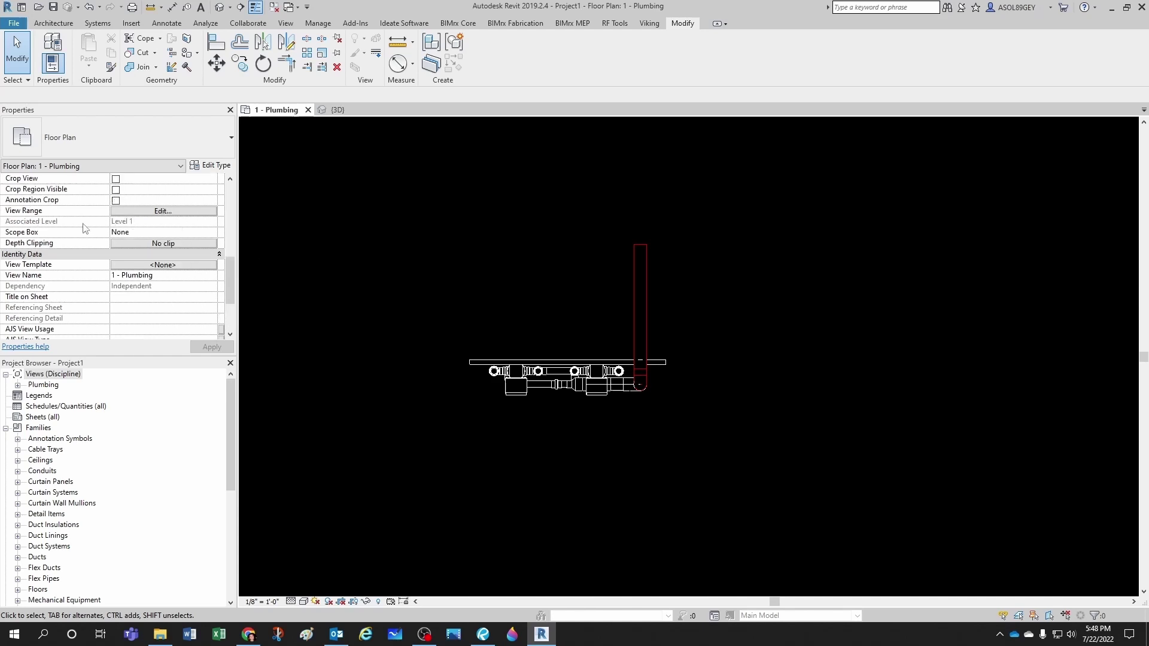
left_click(142, 211)
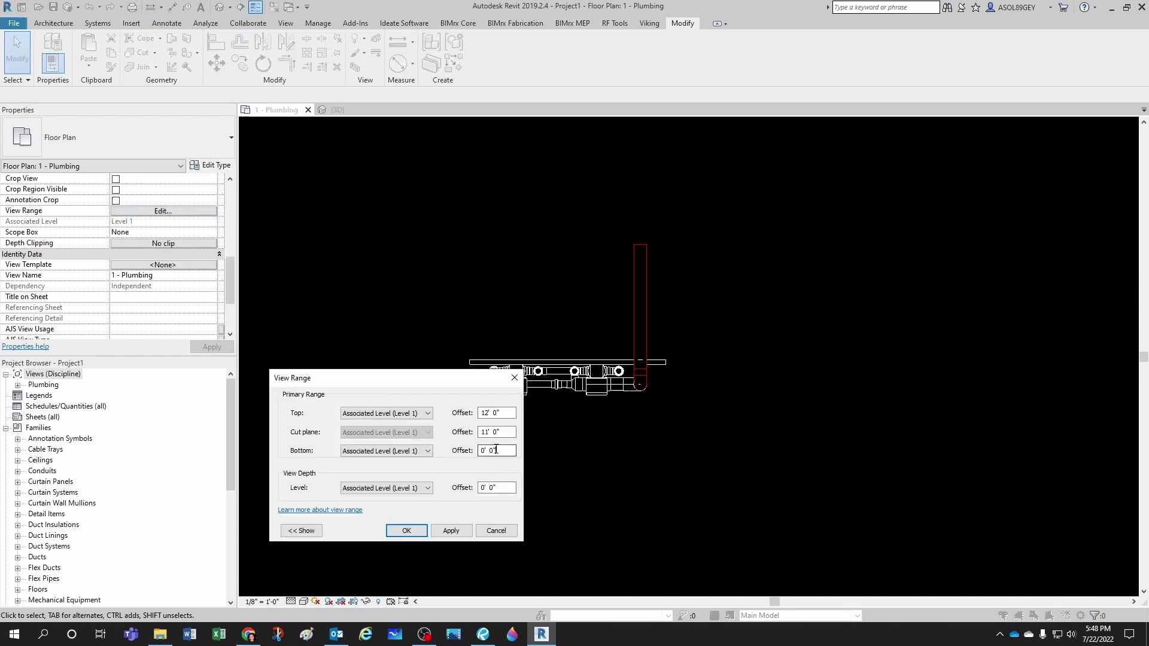
left_click_drag(496, 449, 466, 451)
left_click(412, 531)
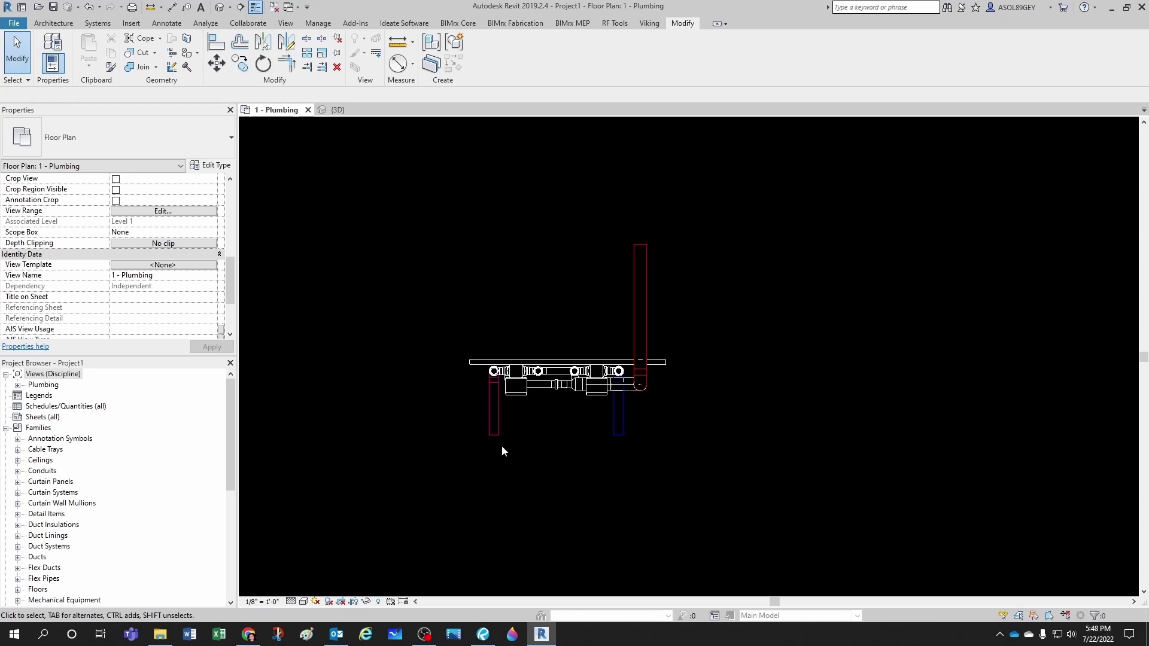
- In the 3D view, pull the outlet riser's lower end off the mixing valve and check the horizontal outlet pipe's fixture units
scroll(502, 445, "up", 1)
left_click(336, 110)
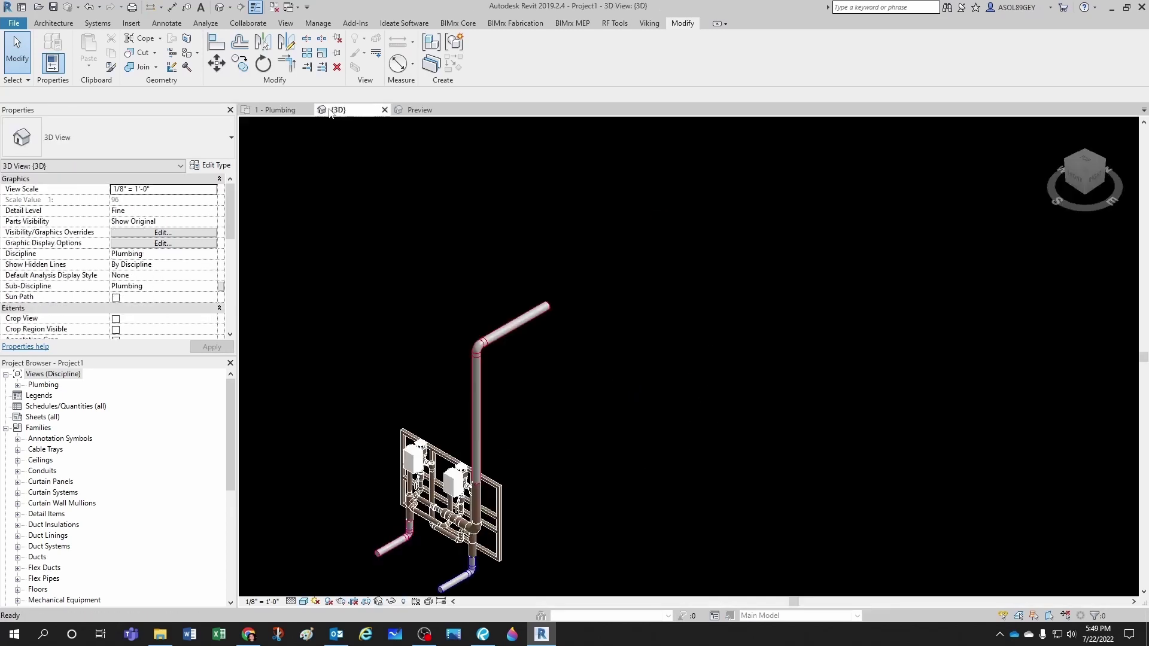
scroll(480, 468, "up", 2)
scroll(479, 413, "down", 1)
left_click(477, 413)
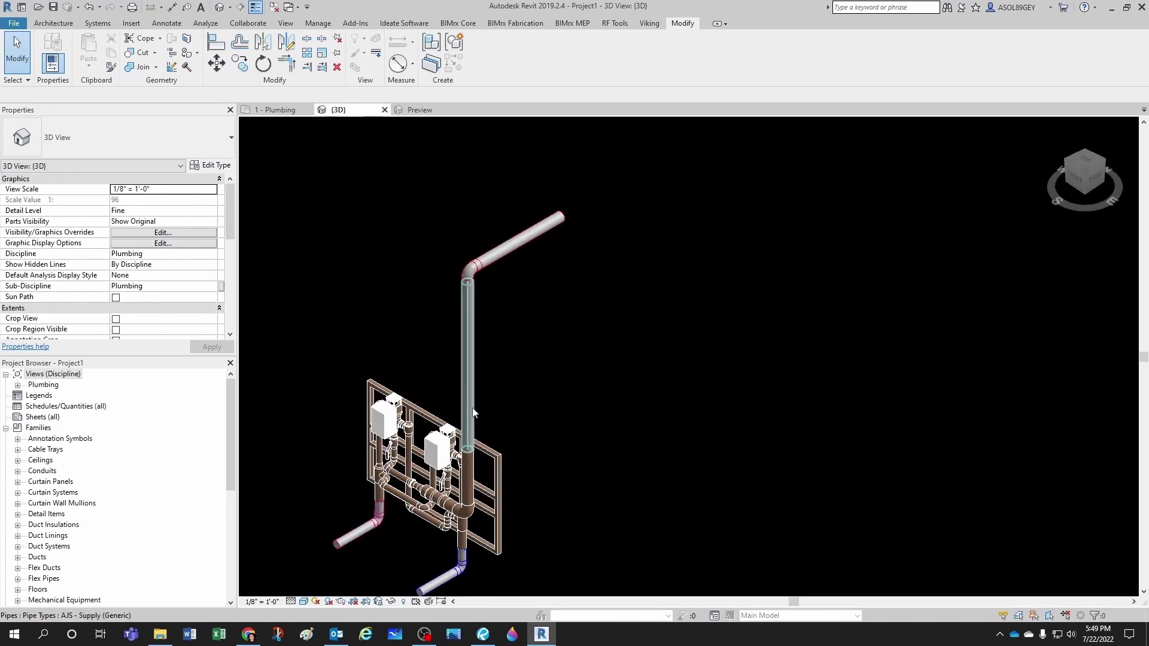
scroll(472, 452, "up", 2)
left_click_drag(473, 452, 479, 407)
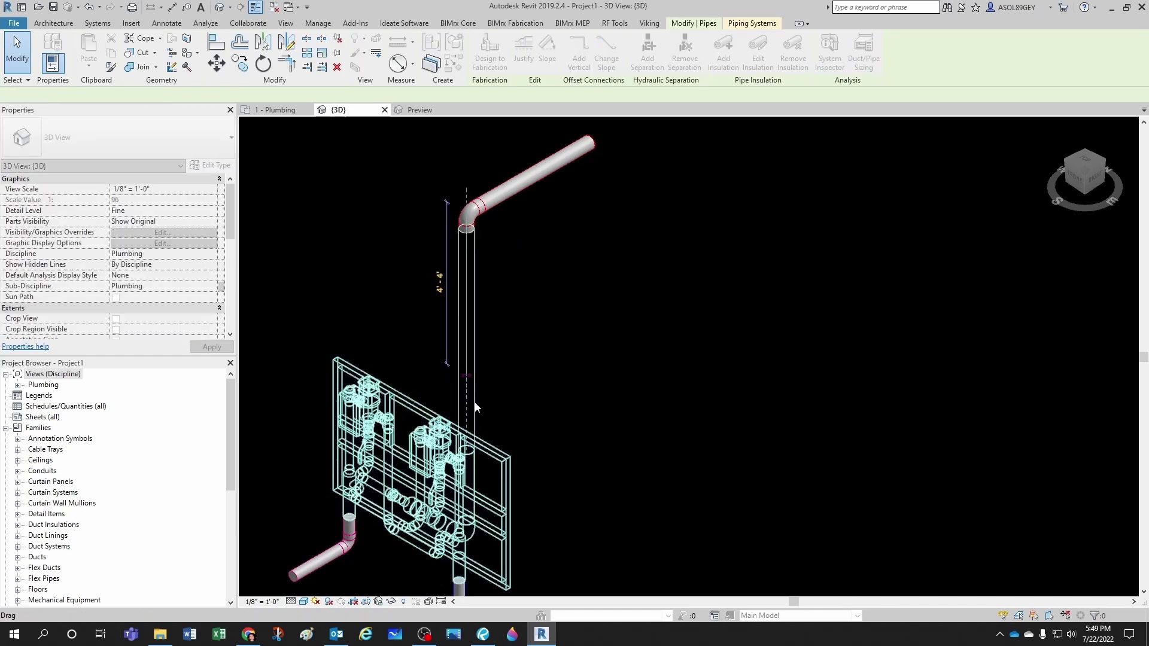
left_click(516, 183)
scroll(137, 320, "down", 5)
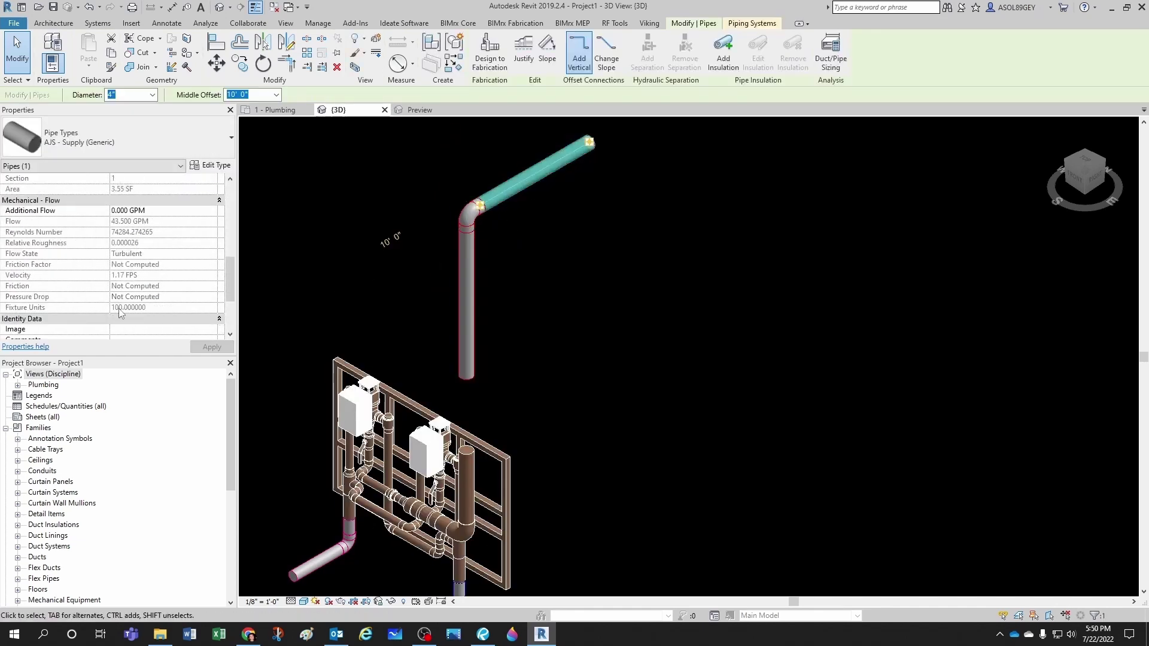
left_click(540, 310)
- Disconnect the vertical hot water inlet pipe from the mixing valve by shortening its upper end
scroll(539, 310, "down", 2)
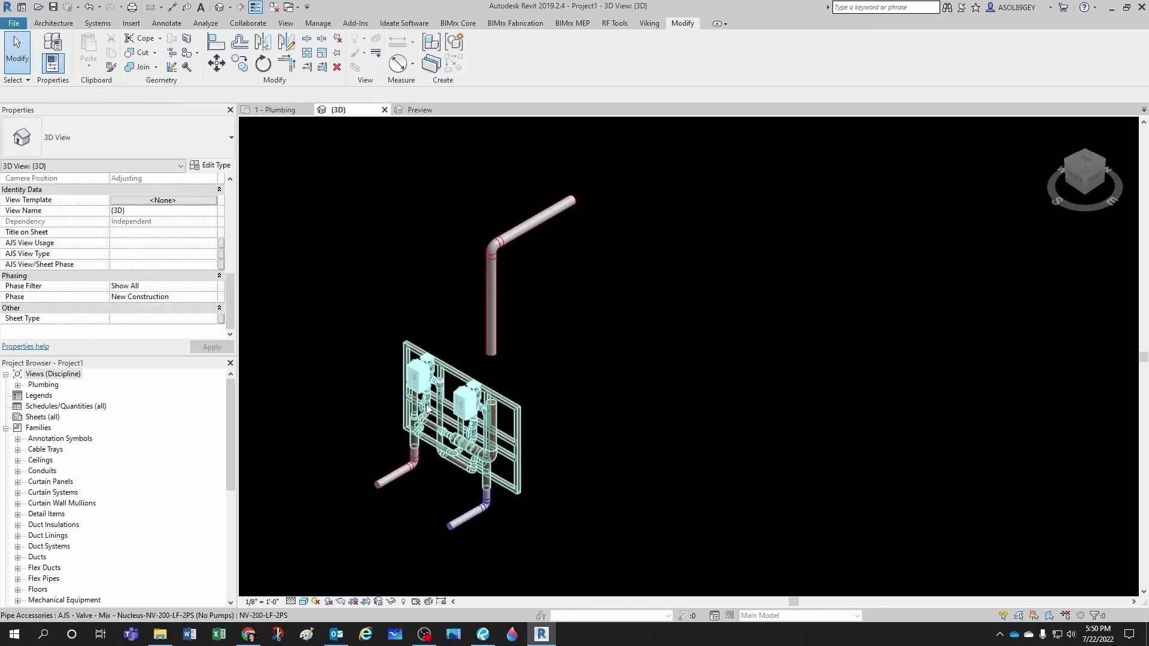
scroll(393, 474, "up", 5)
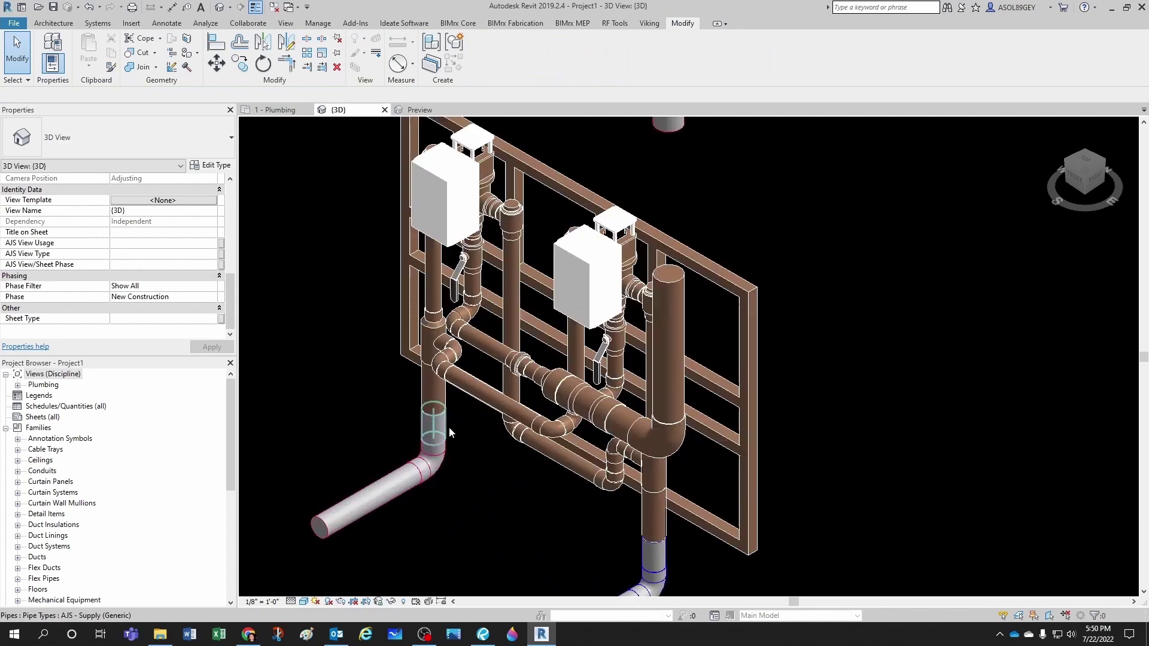
left_click(433, 428)
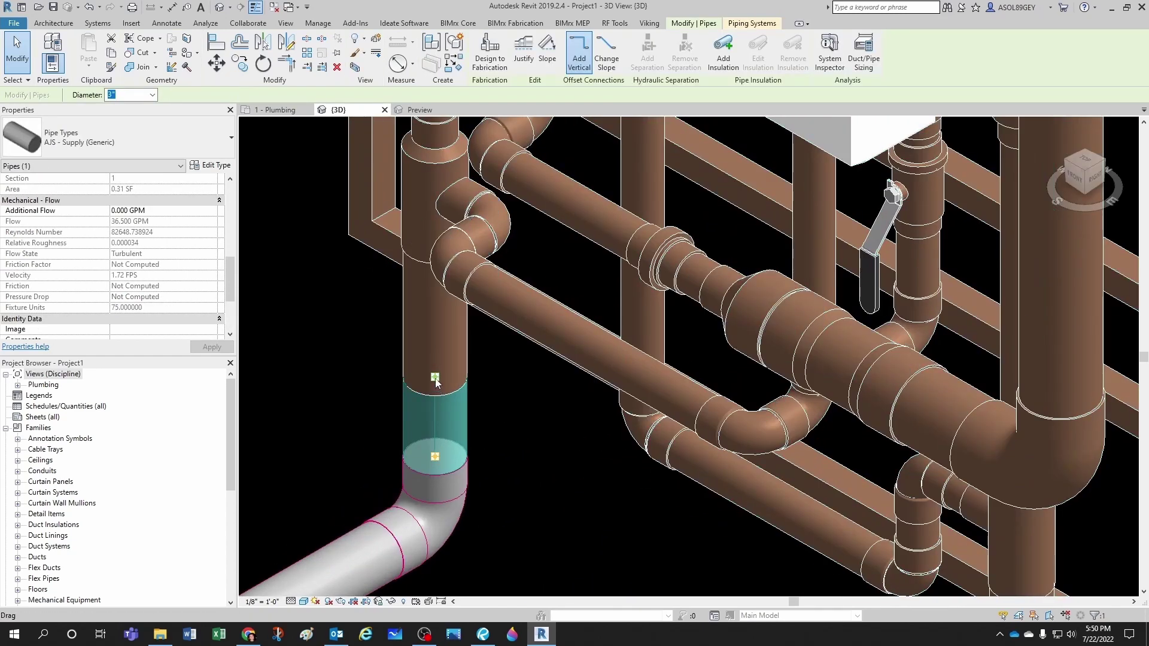
left_click_drag(433, 428, 436, 411)
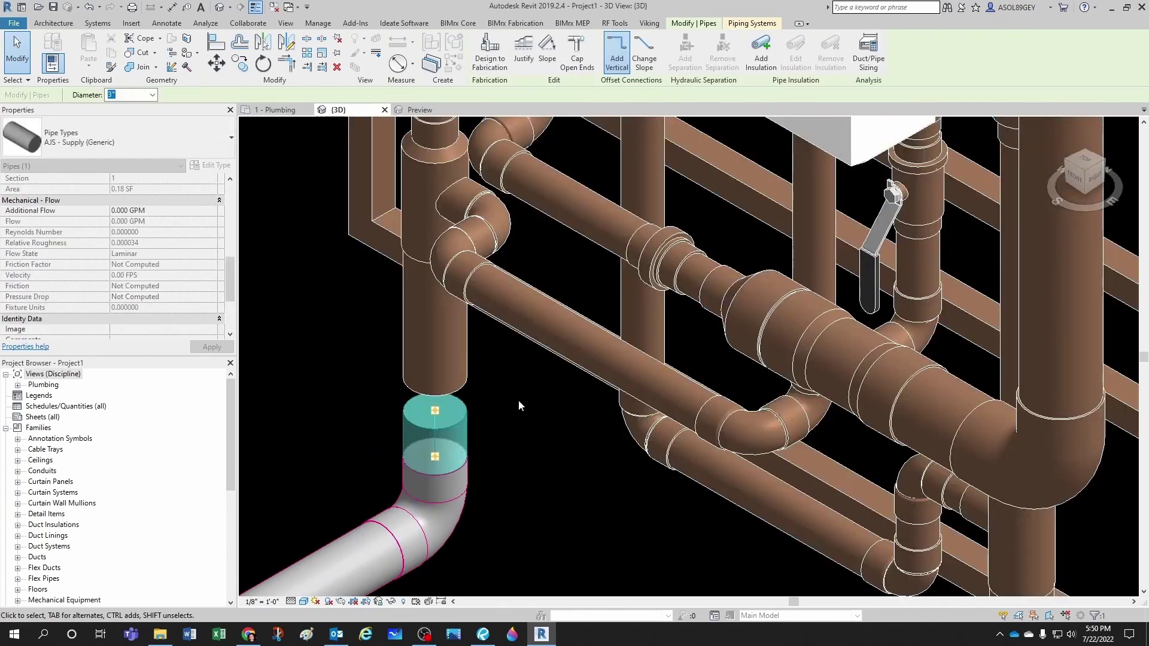
scroll(518, 400, "down", 3)
key("Escape")
- Disconnect the vertical cold water inlet pipe from the mixing valve by shortening its upper end
middle_click_drag(566, 411, 737, 414)
scroll(737, 414, "up", 2)
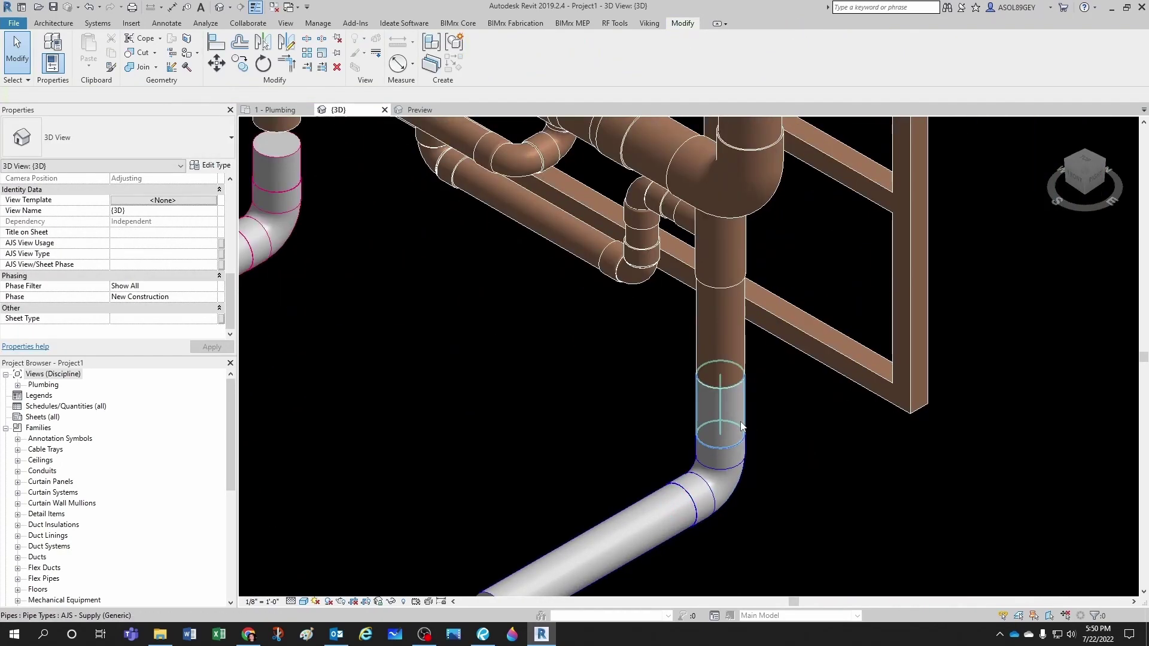
scroll(735, 447, "up", 2)
left_click(717, 395)
left_click_drag(716, 364, 715, 391)
key("Escape")
- Reconnect the outlet riser by extending its lower end to the mixing valve's outlet connector
scroll(740, 417, "down", 6)
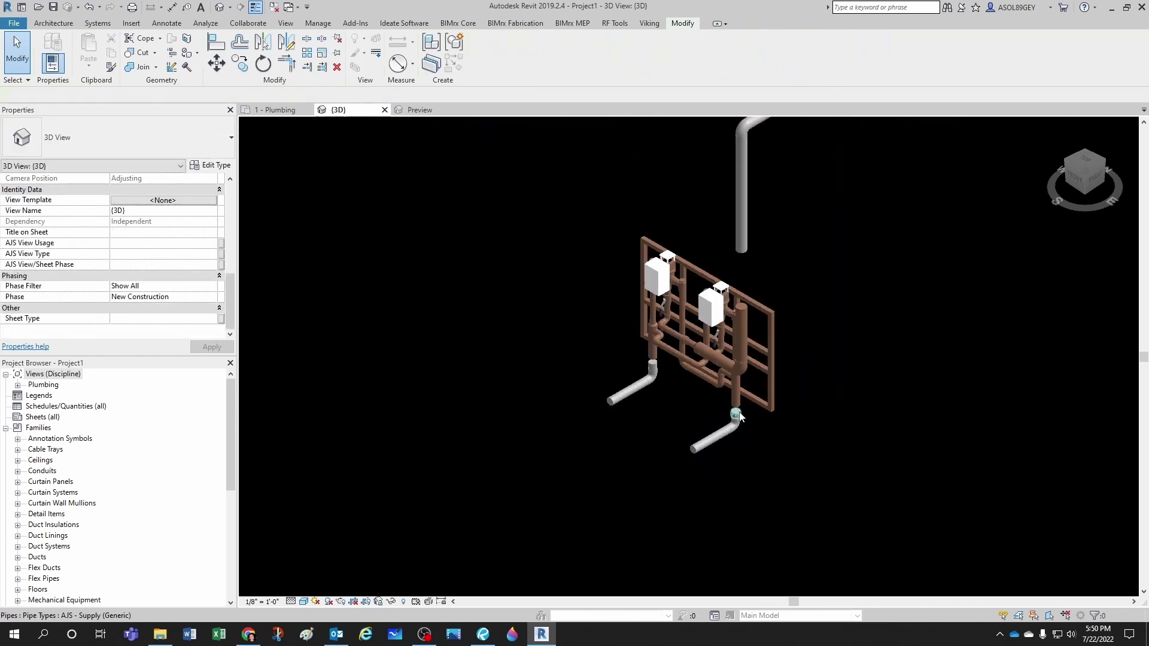
scroll(669, 338, "up", 2)
scroll(659, 383, "up", 1)
left_click(663, 389)
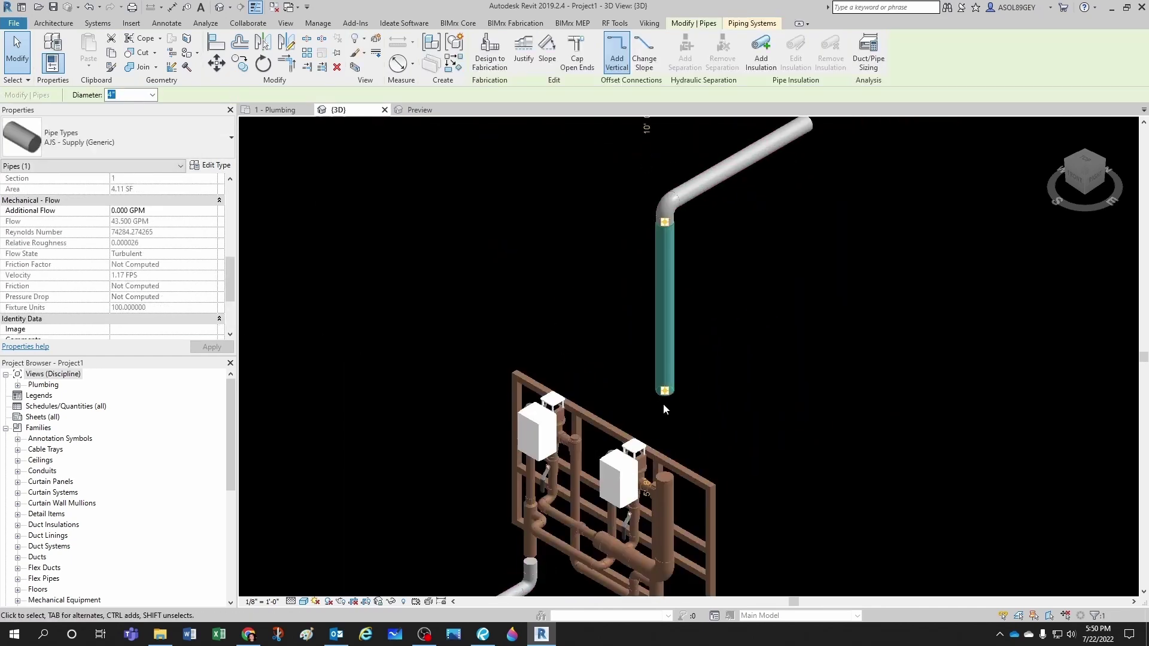
left_click_drag(663, 394, 666, 477)
key("Escape")
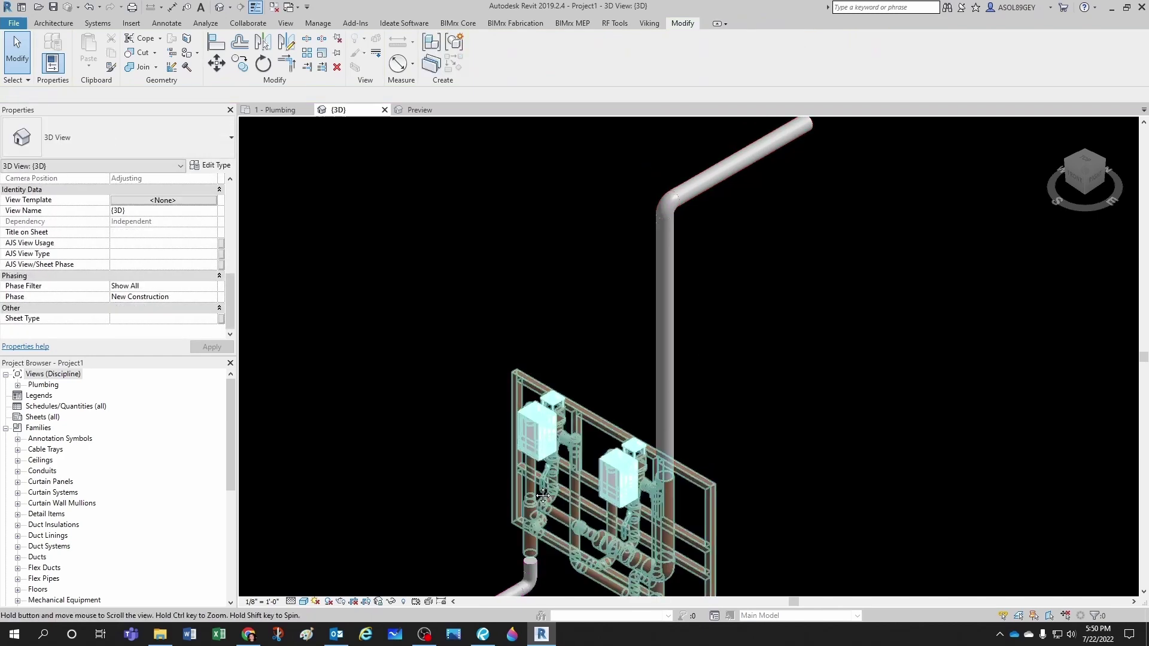
- Reconnect the vertical hot water inlet pipe by extending its upper end to the mixing valve's hot water connector
scroll(527, 492, "up", 3)
scroll(528, 492, "up", 4)
left_click(534, 458)
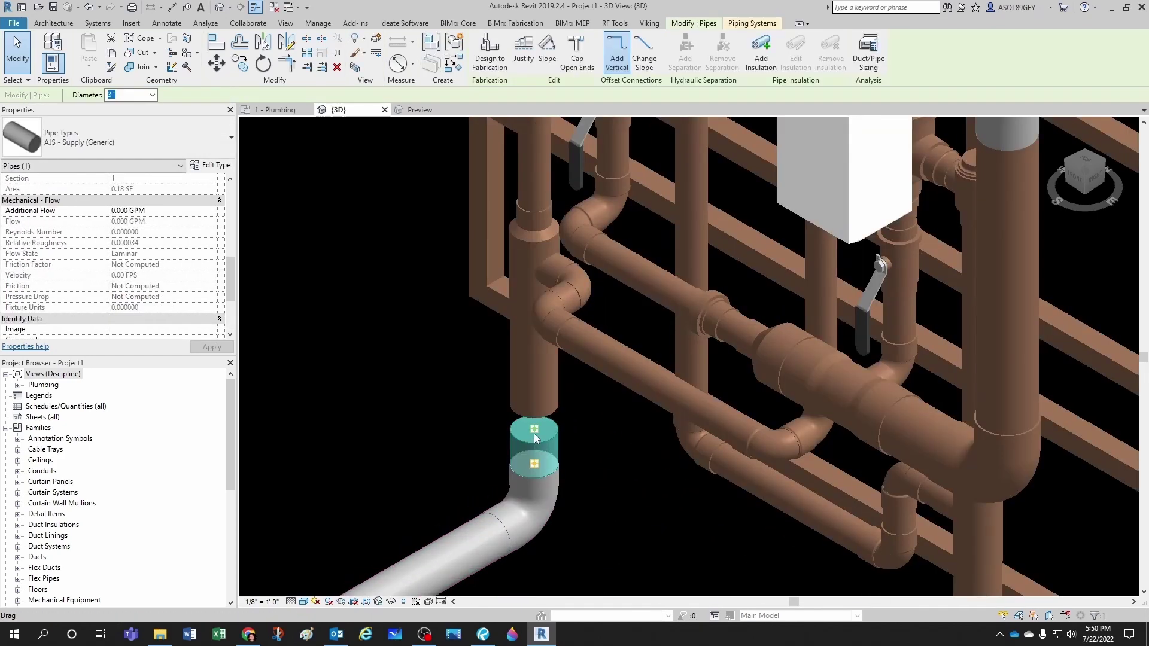
left_click_drag(534, 429, 534, 412)
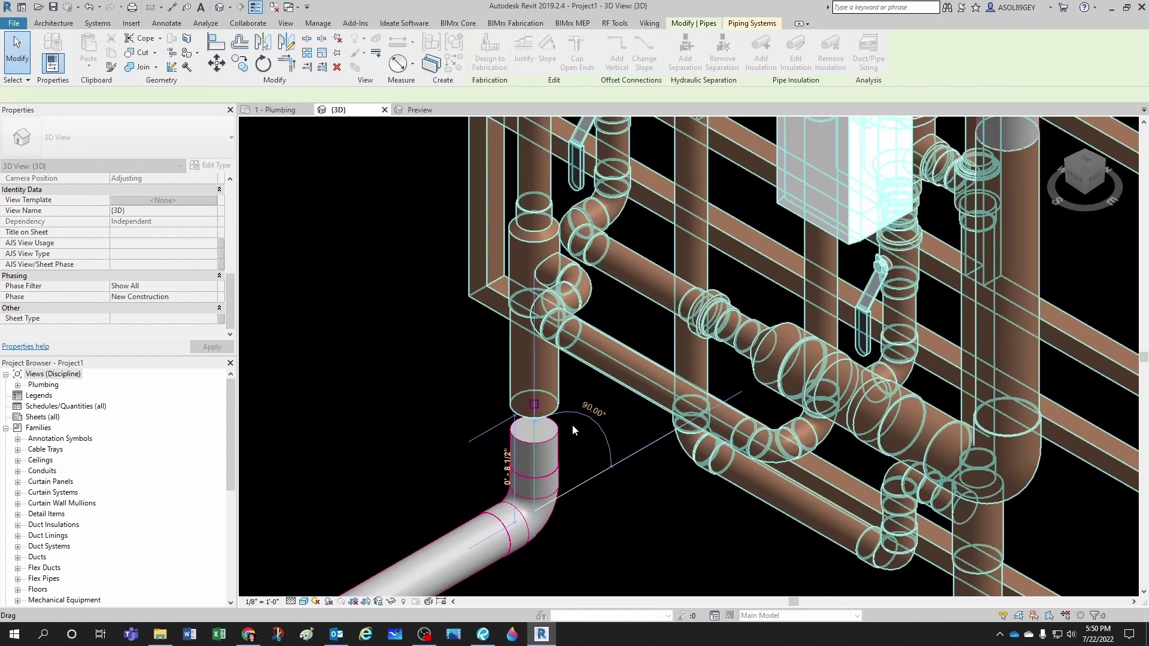
key("Escape")
- Reconnect the vertical cold water inlet pipe by extending its upper end to the mixing valve's cold water connector
scroll(565, 382, "down", 5)
scroll(682, 473, "up", 6)
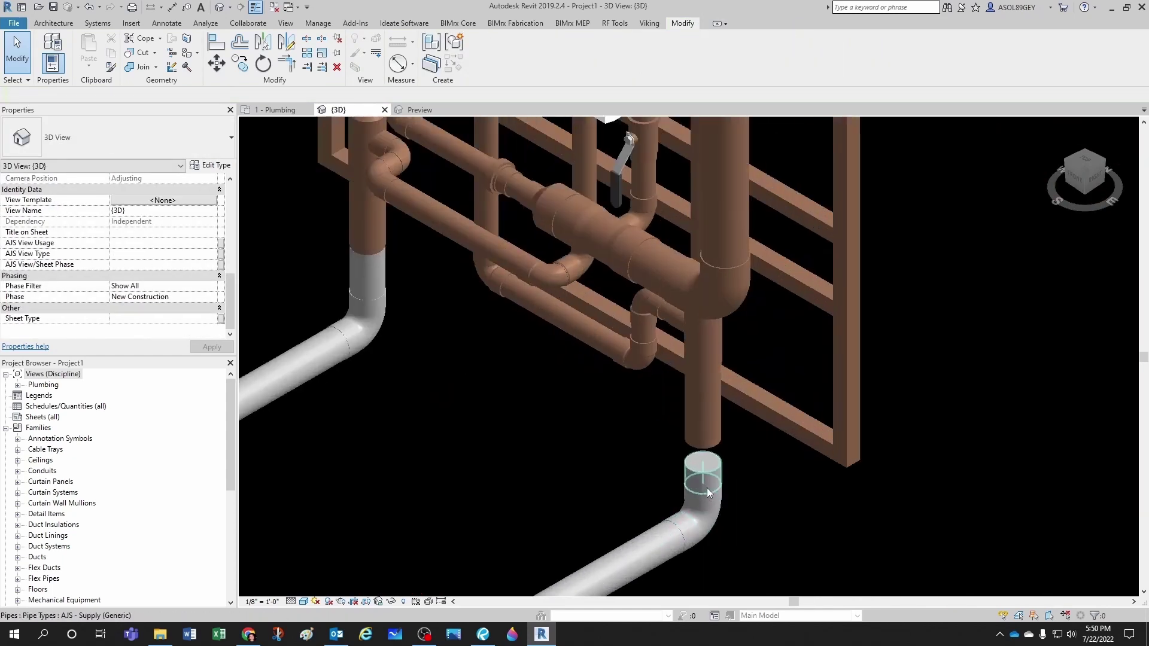
left_click(709, 478)
scroll(709, 478, "up", 2)
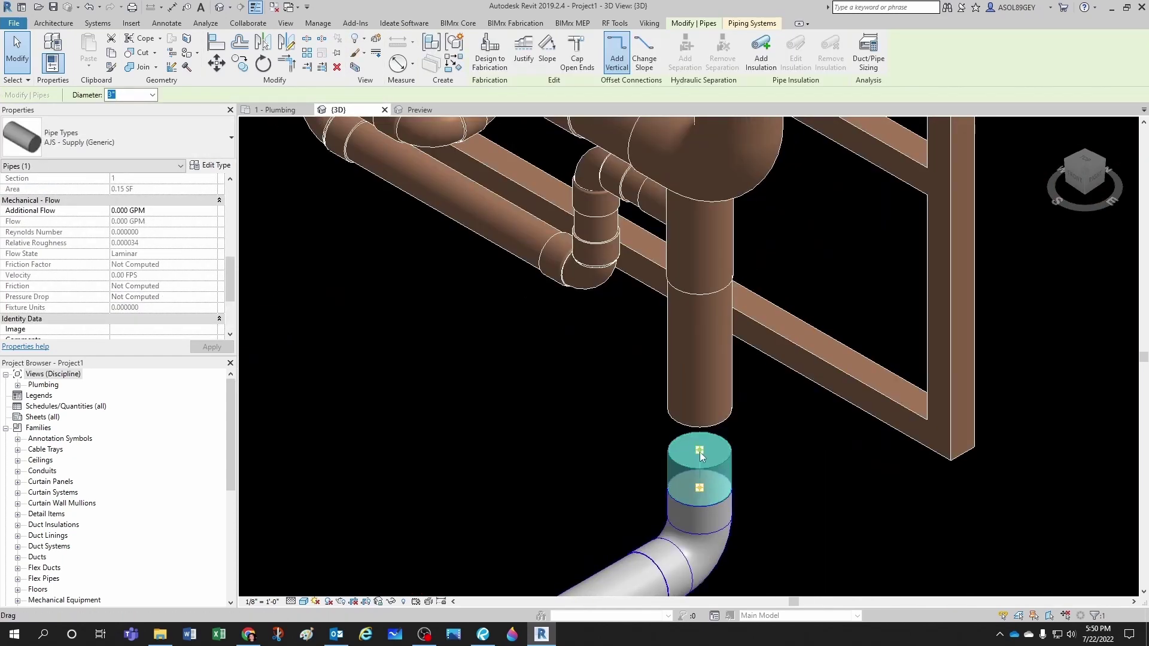
left_click(702, 462)
left_click(696, 407)
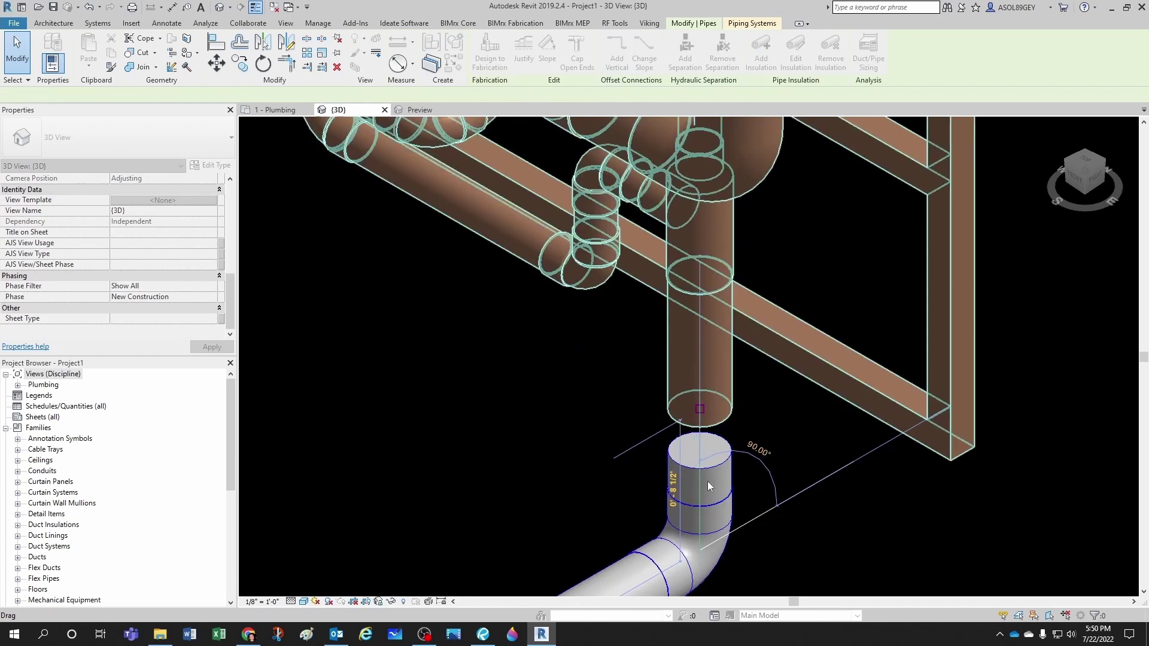
- Check the fixture units of the reconnected outlet riser, the vertical hot water inlet pipe and the vertical cold water inlet pipe
scroll(708, 481, "down", 3)
key("Escape")
scroll(688, 425, "down", 3)
scroll(705, 307, "down", 2)
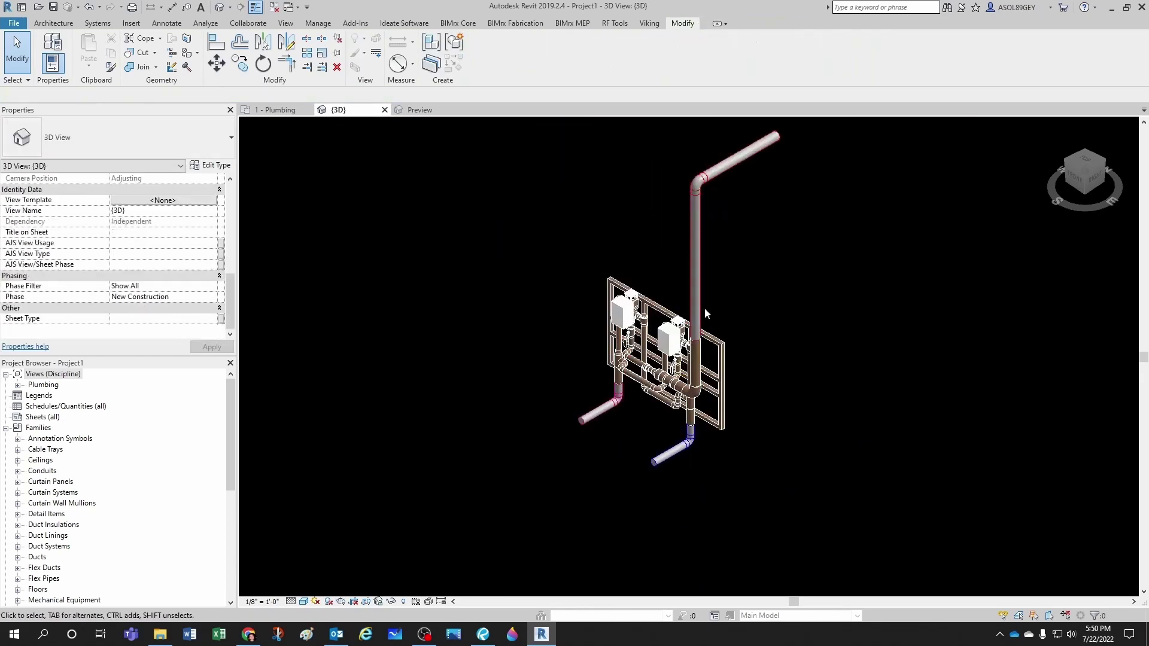
left_click(694, 307)
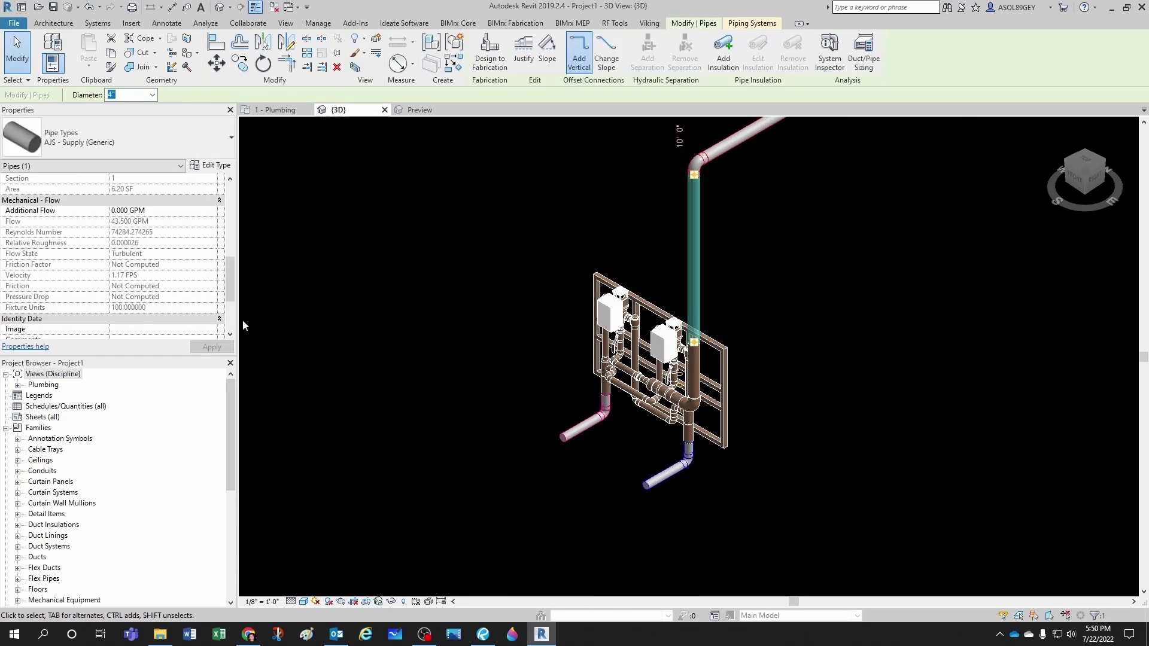
key("Escape")
scroll(591, 429, "up", 4)
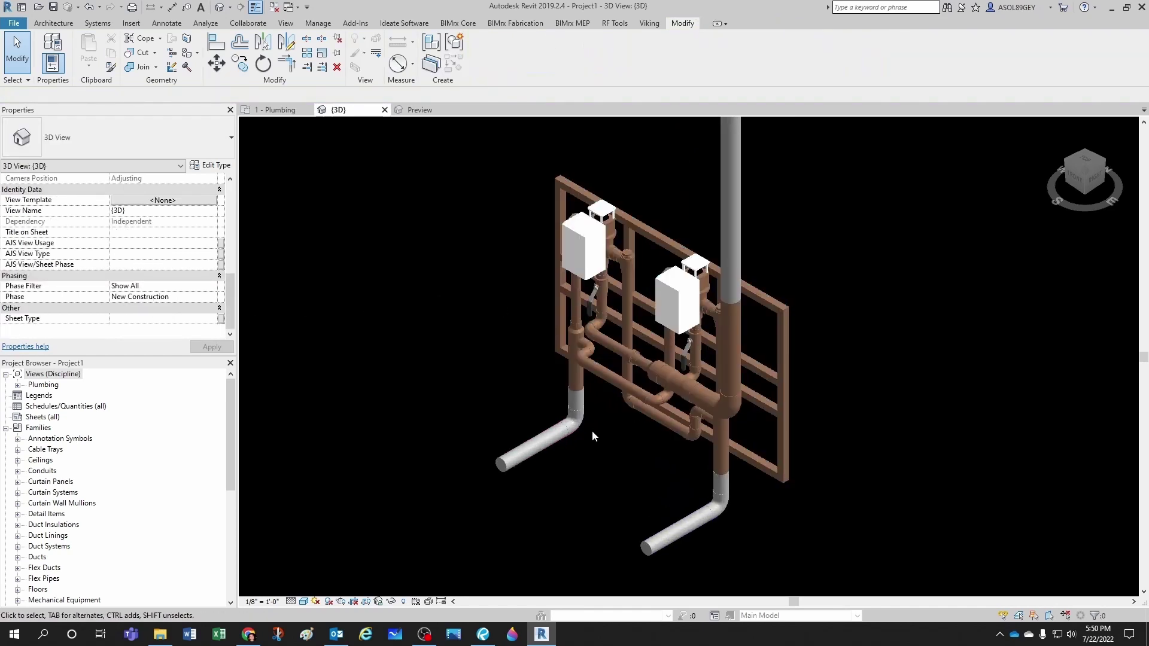
left_click(570, 396)
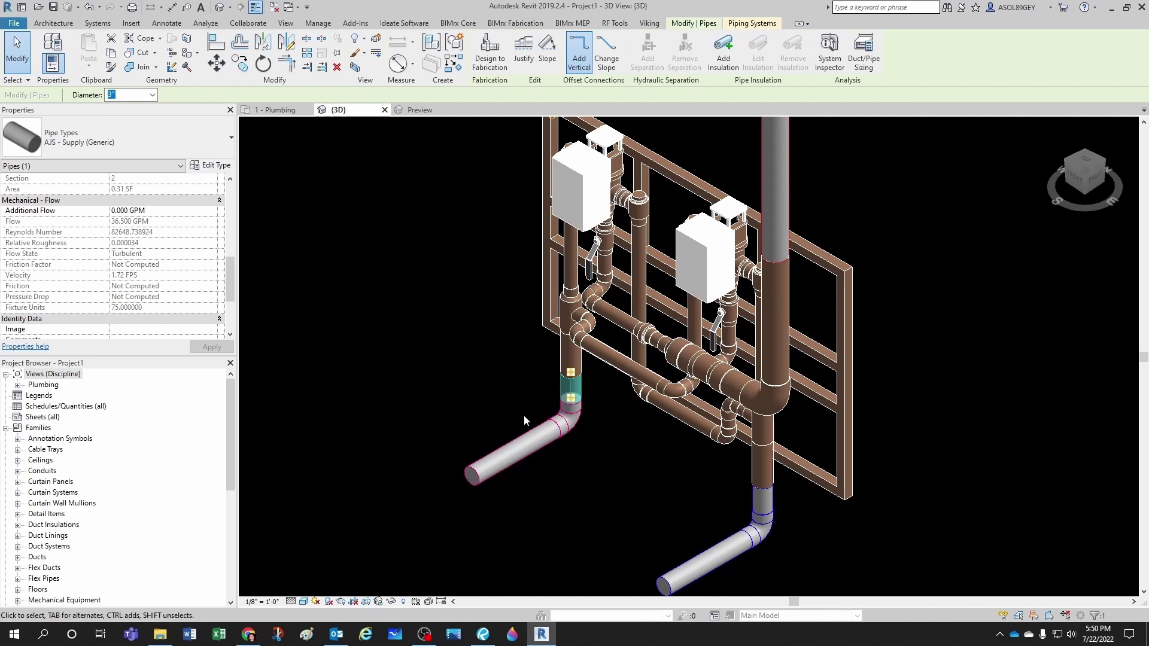
key("Escape")
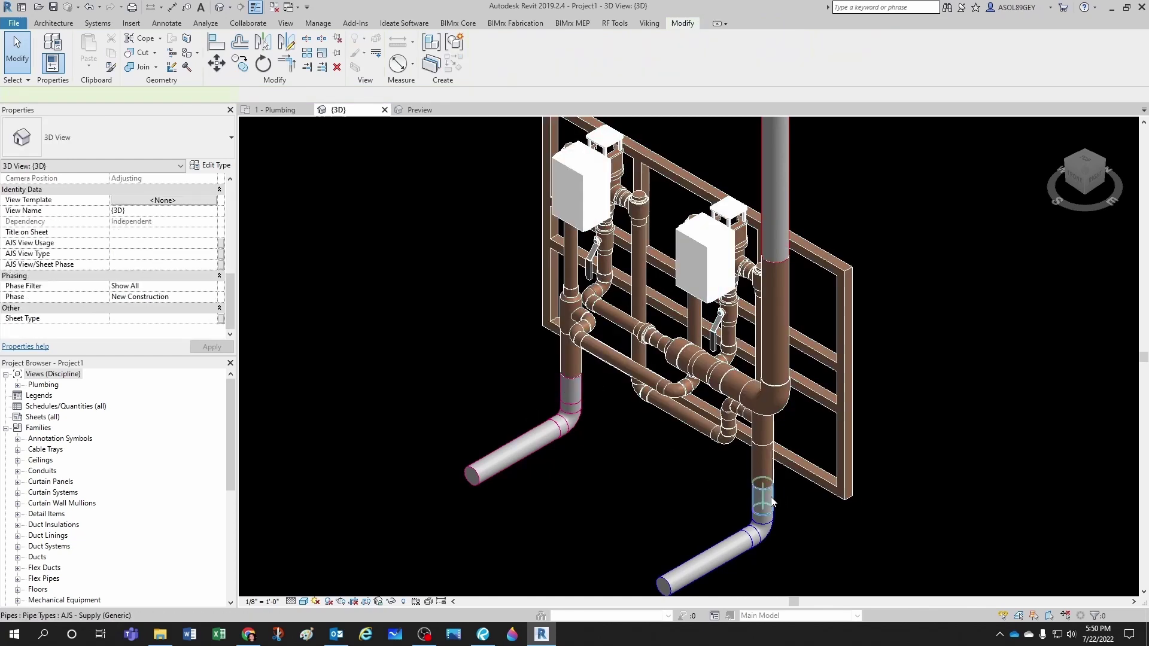
left_click(771, 501)
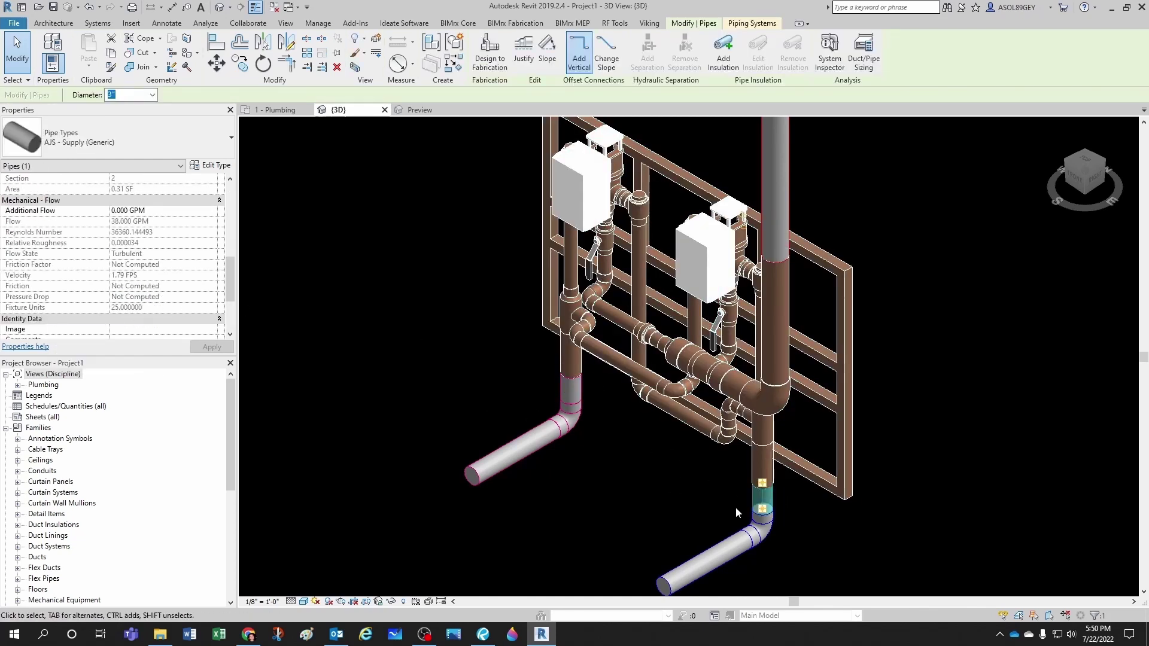
key("Escape")
- Raise the mixing valve with its connected pipes by setting the valve's offset from Level 1 to 4' 0"
scroll(598, 281, "down", 4)
middle_click_drag(599, 281, 578, 406)
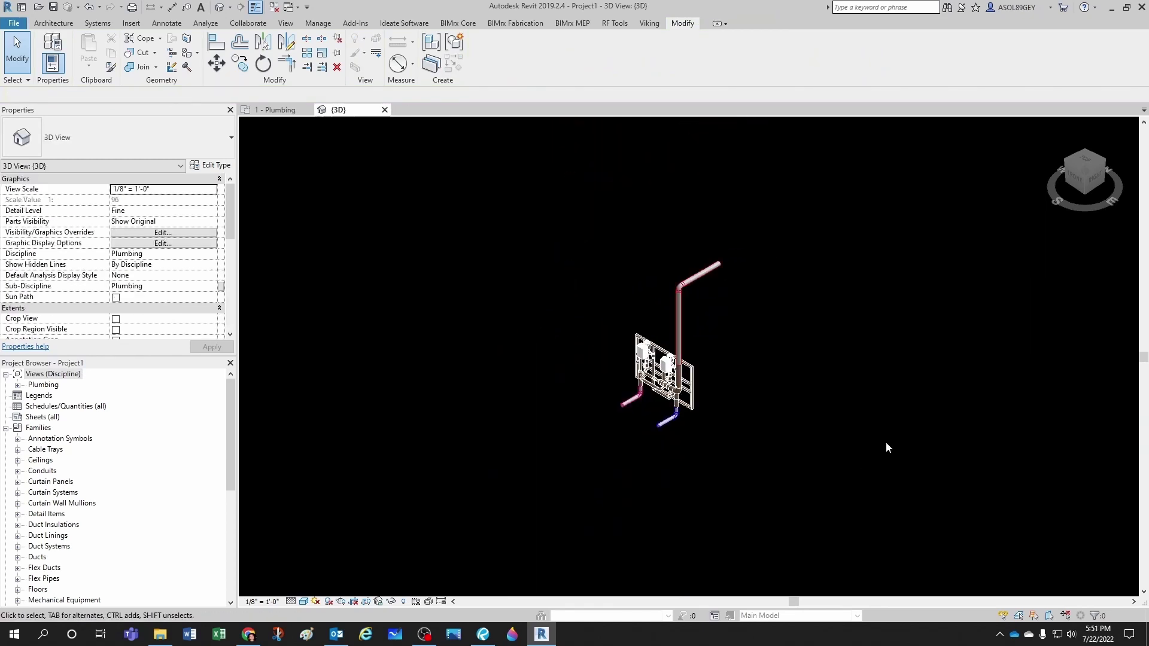
scroll(713, 394, "up", 3)
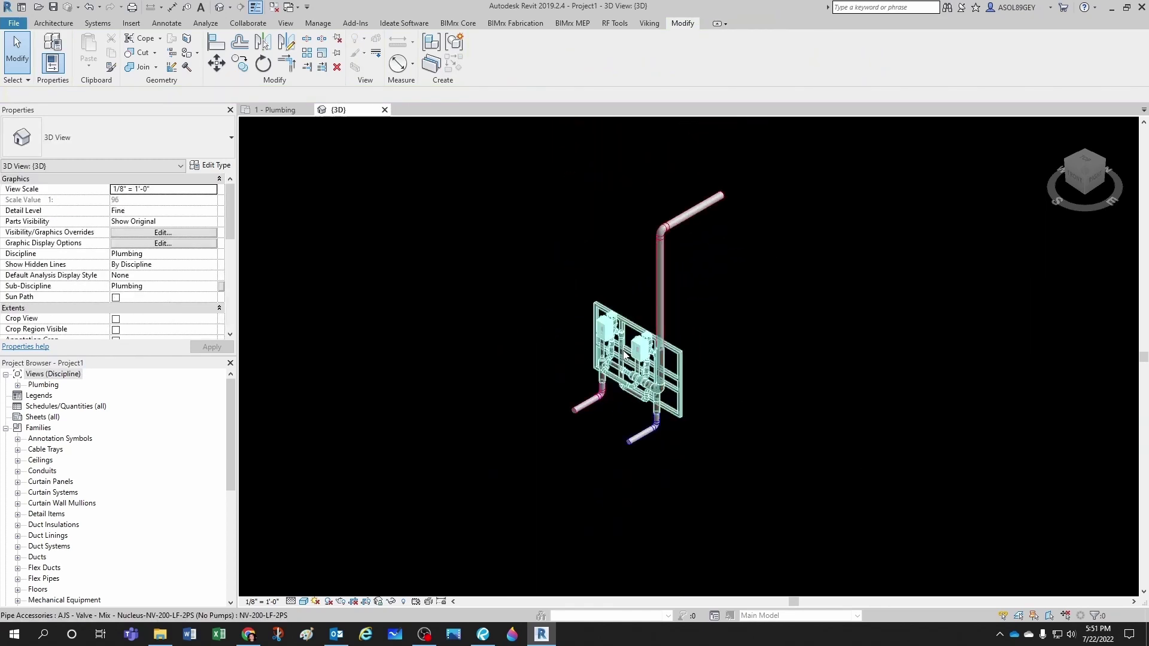
left_click(603, 379)
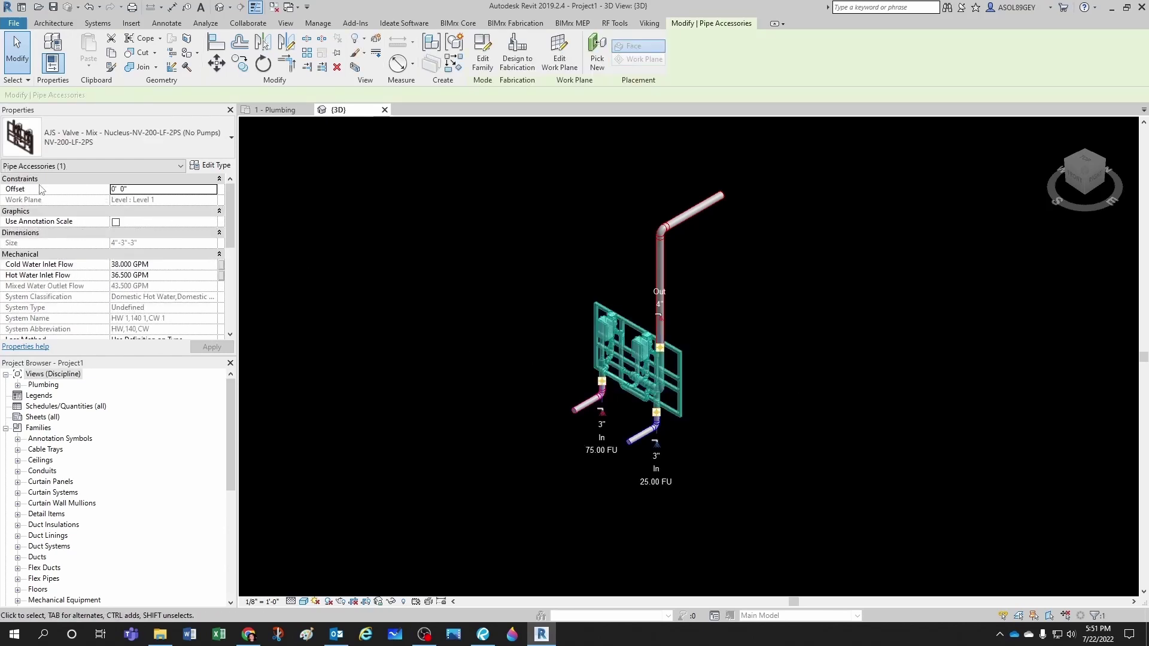
left_click(142, 190)
left_click(143, 187)
type("4")
key("Return")
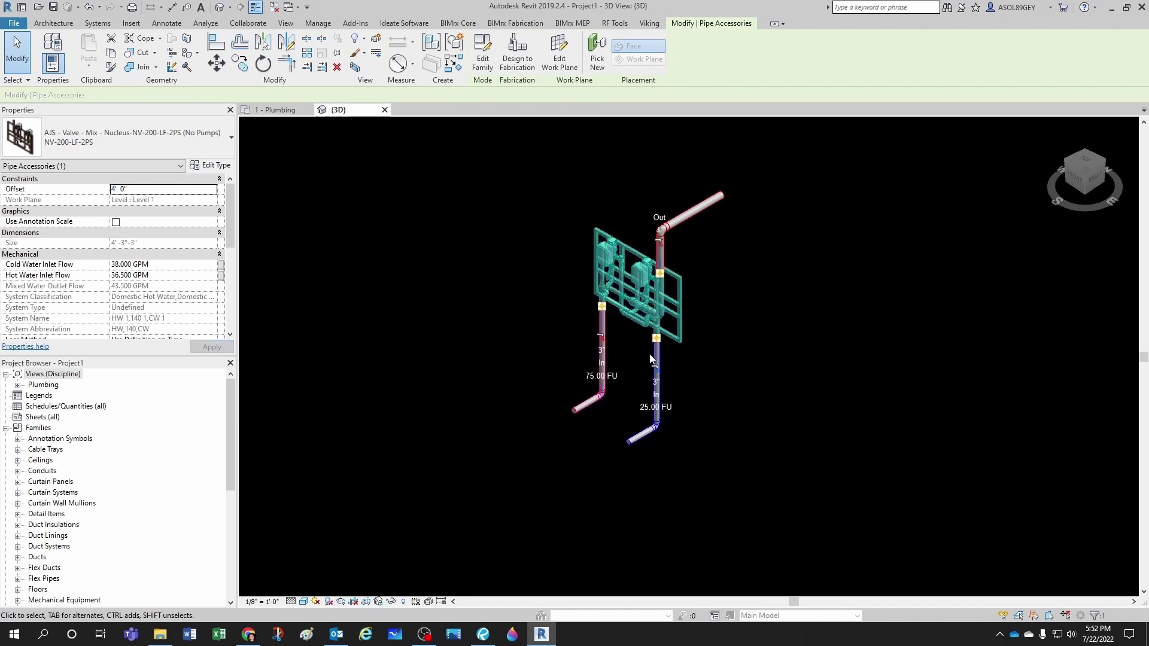
key("Escape")
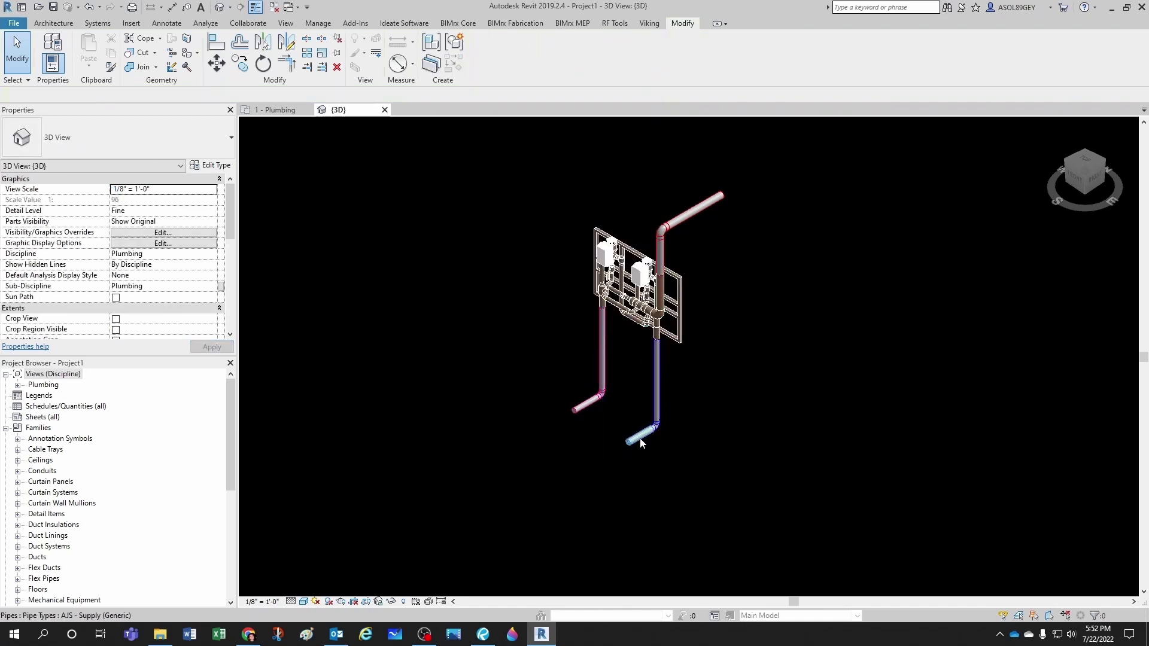
scroll(630, 361, "up", 1)
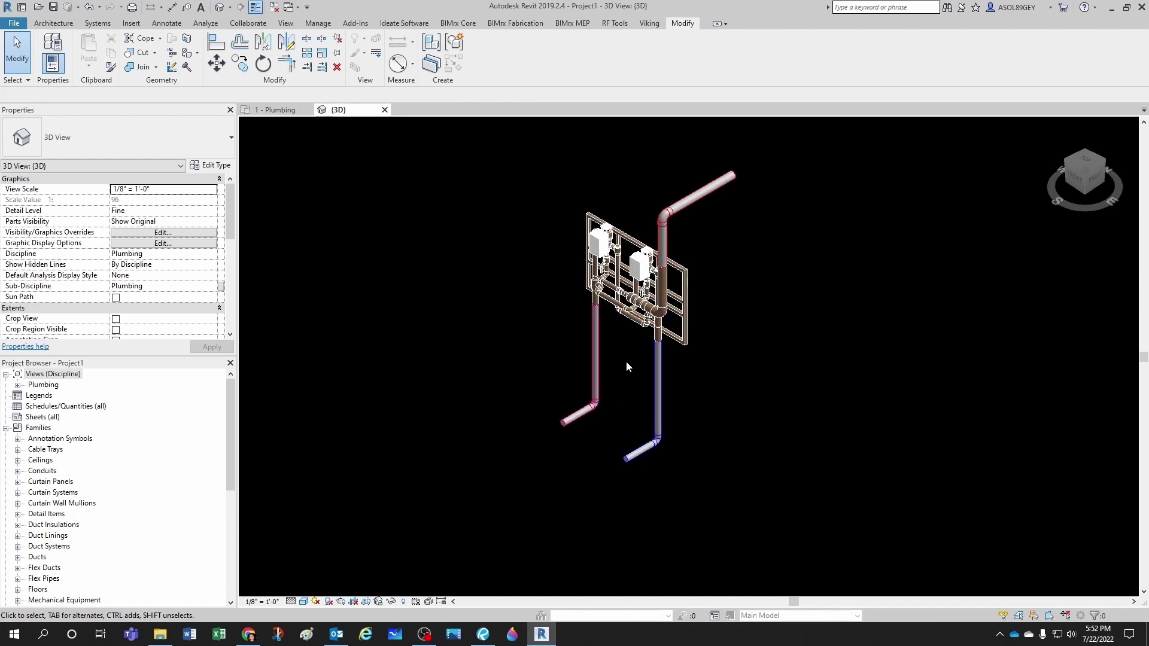